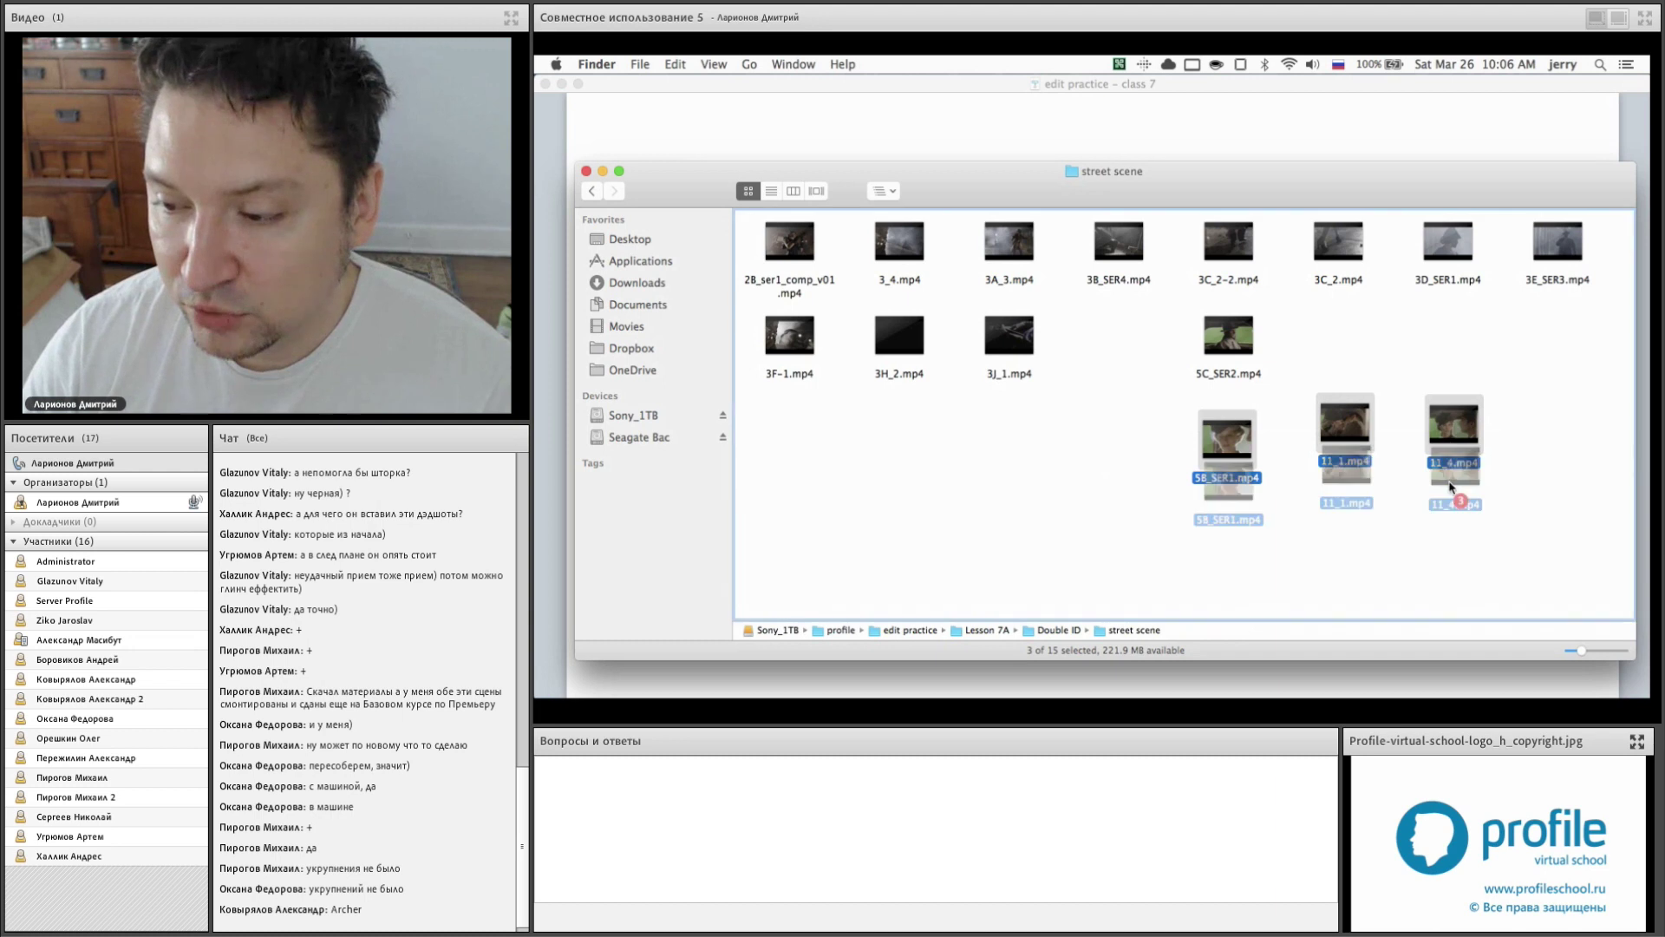
# - Preview the 5B_SER1.mp4 clip and place its icon directly beside 5C_SER2.mp4 in the street scene folder
pyautogui.click(1229, 484)
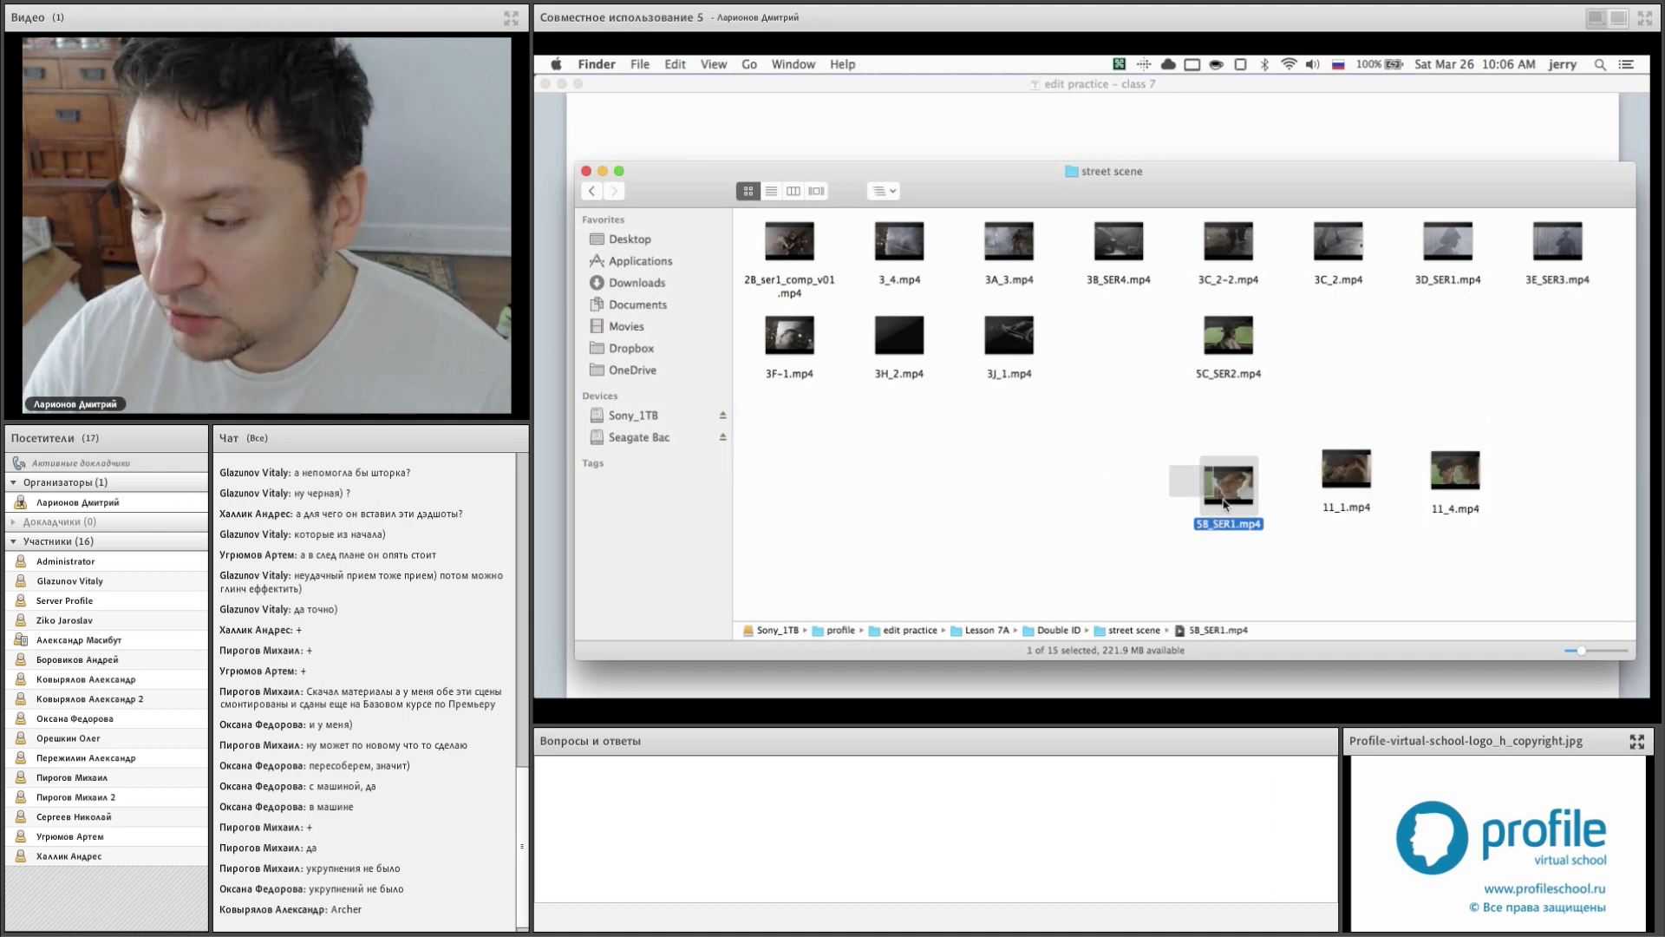
pyautogui.press('space')
pyautogui.press('space')
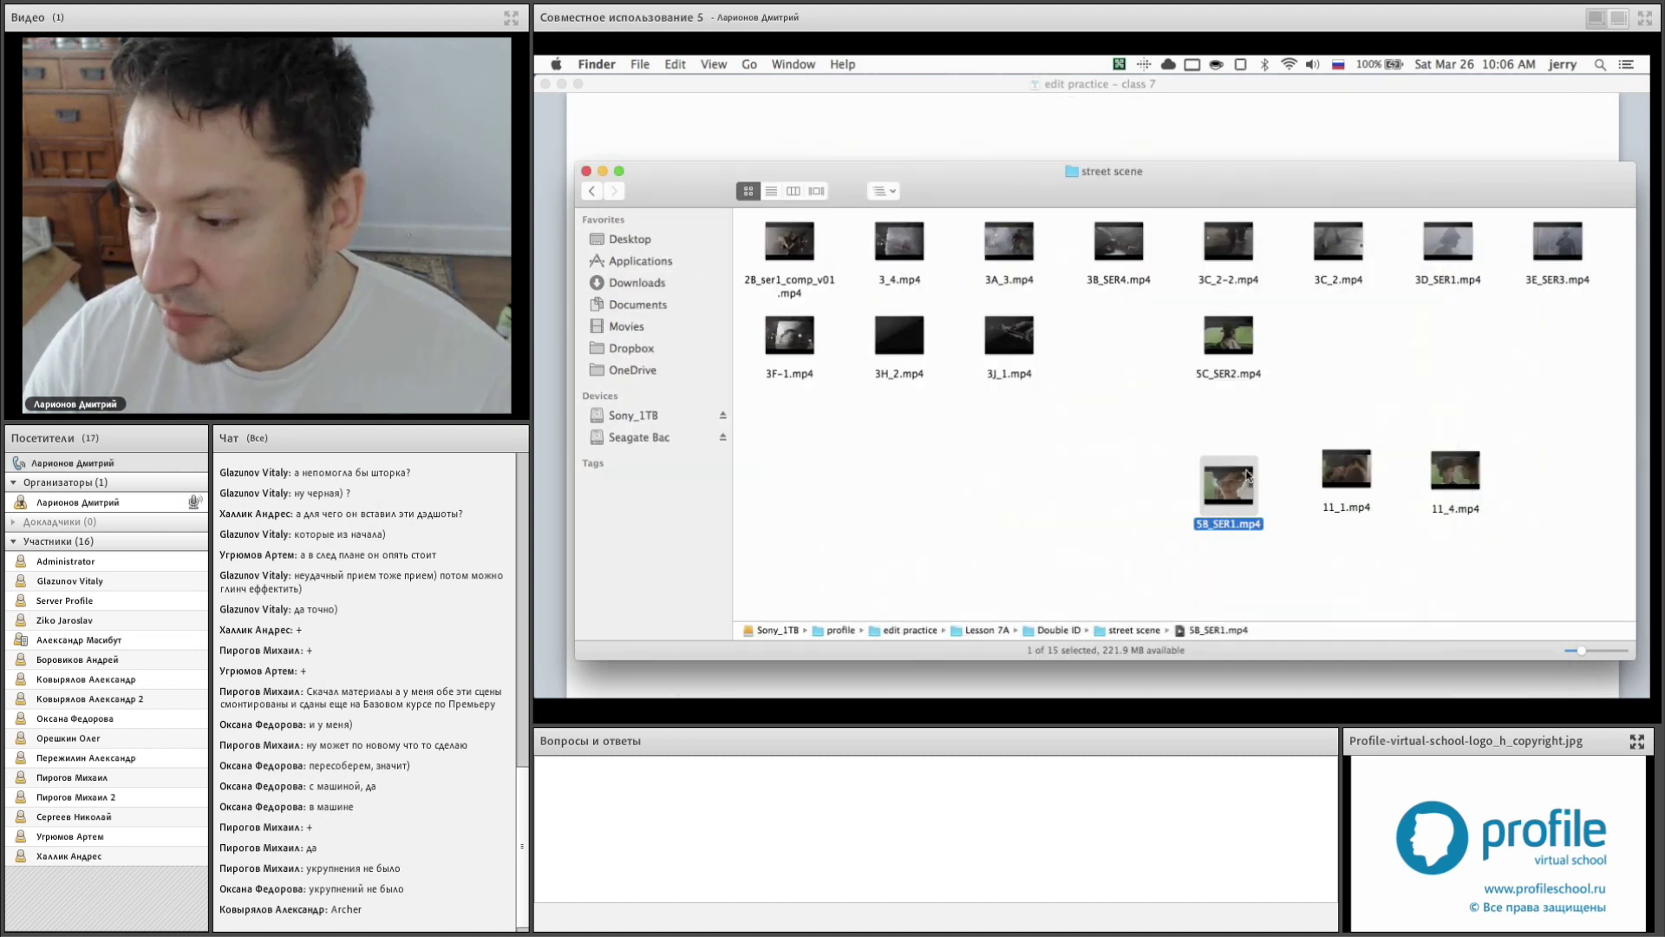
pyautogui.press('space')
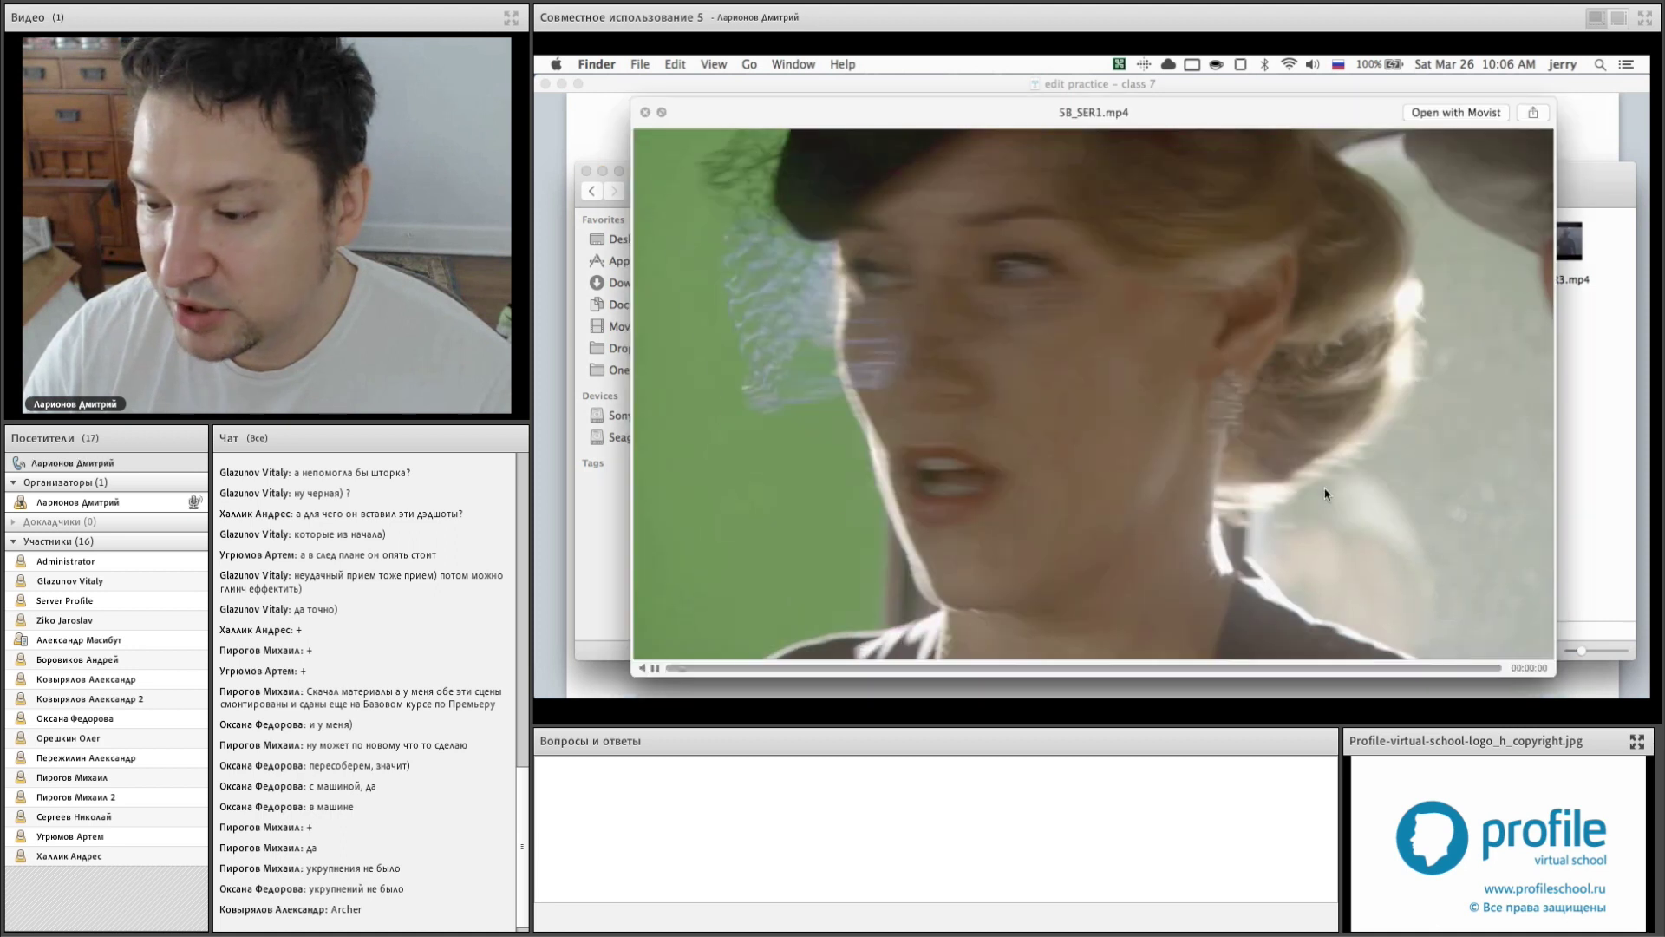
pyautogui.press('space')
pyautogui.moveTo(1228, 485); pyautogui.dragTo(1133, 376)
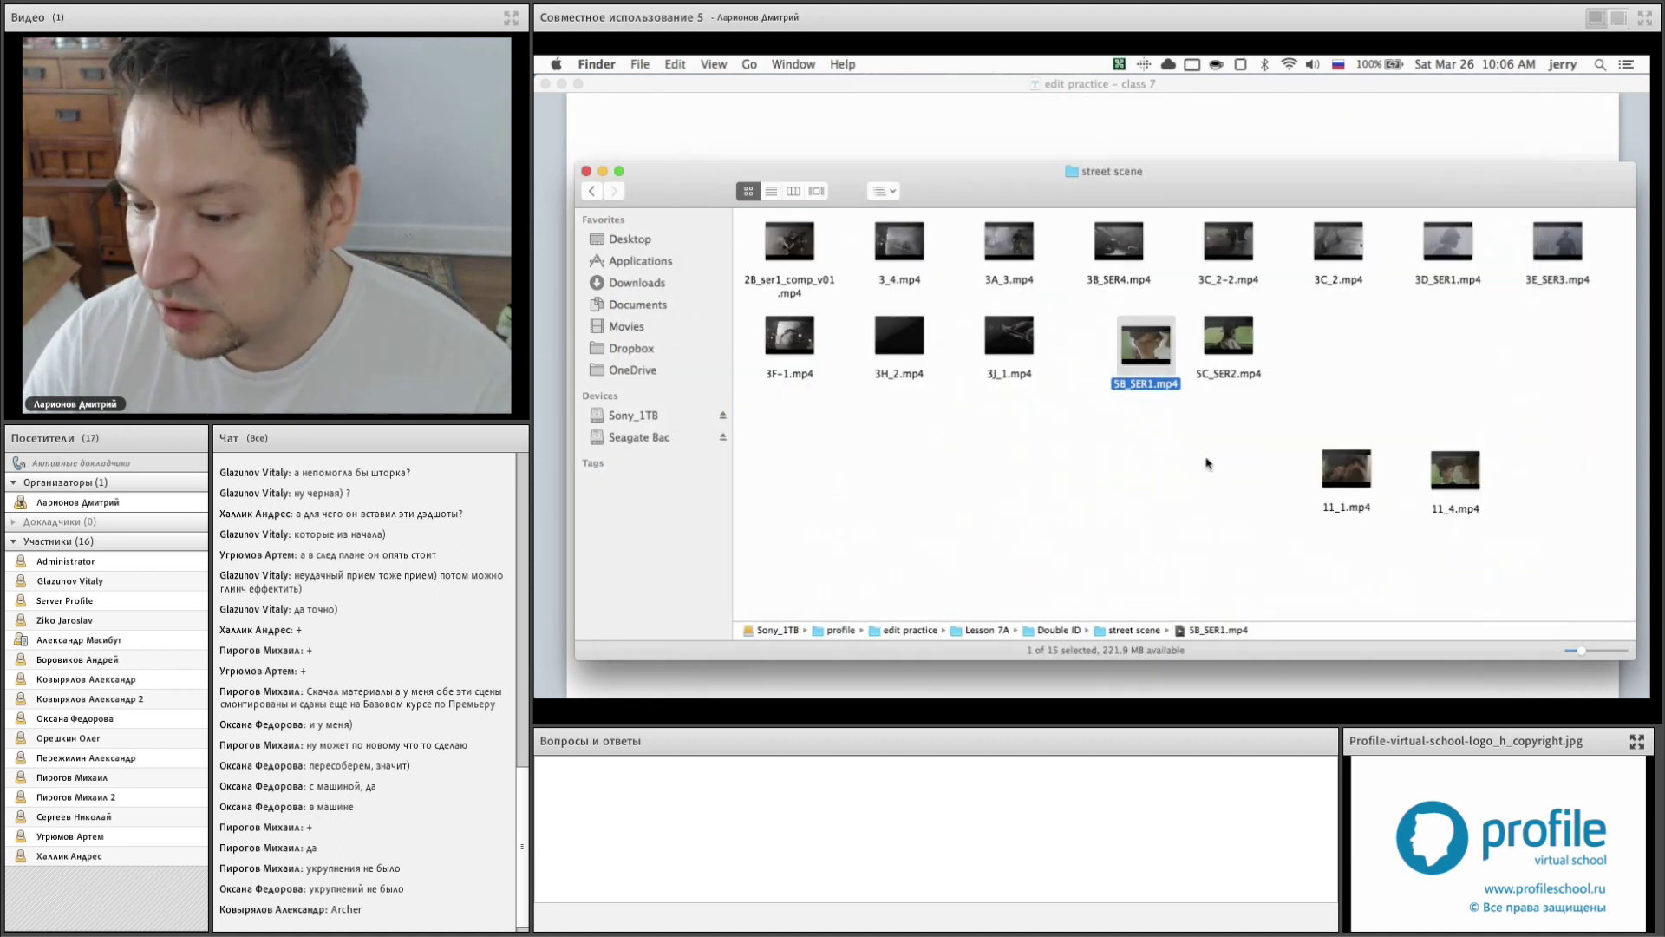
# - Preview the 11_1.mp4 and 11_4.mp4 clips in the street scene folder
pyautogui.click(1364, 483)
pyautogui.press('space')
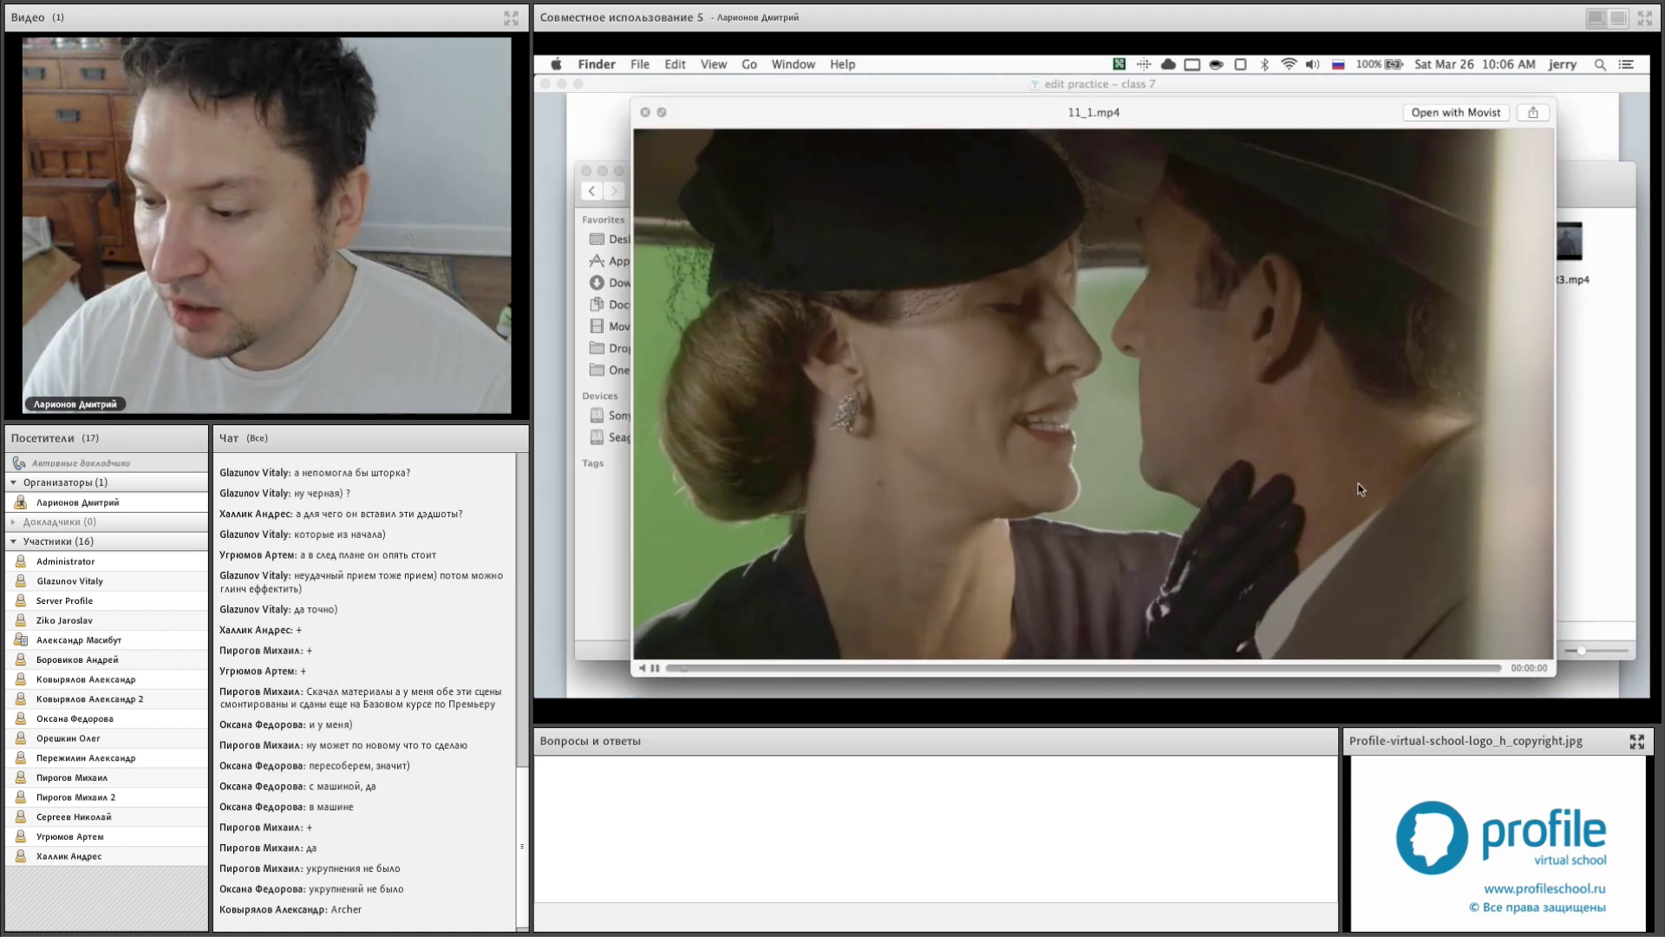
pyautogui.press('space')
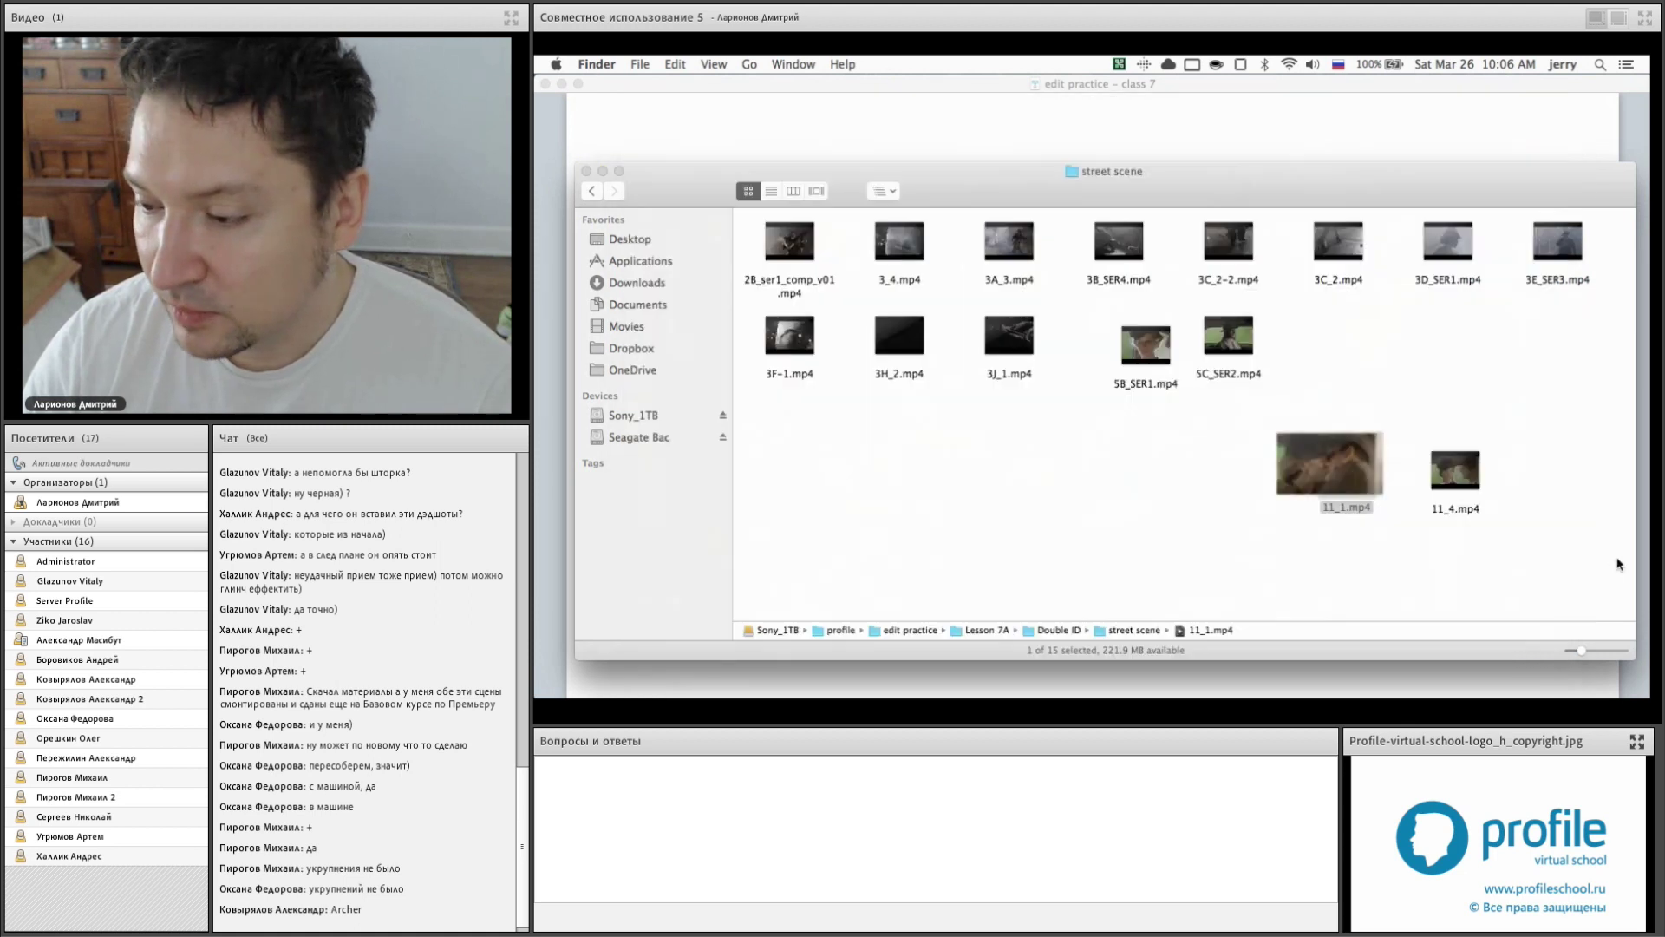
pyautogui.click(1458, 510)
pyautogui.press('space')
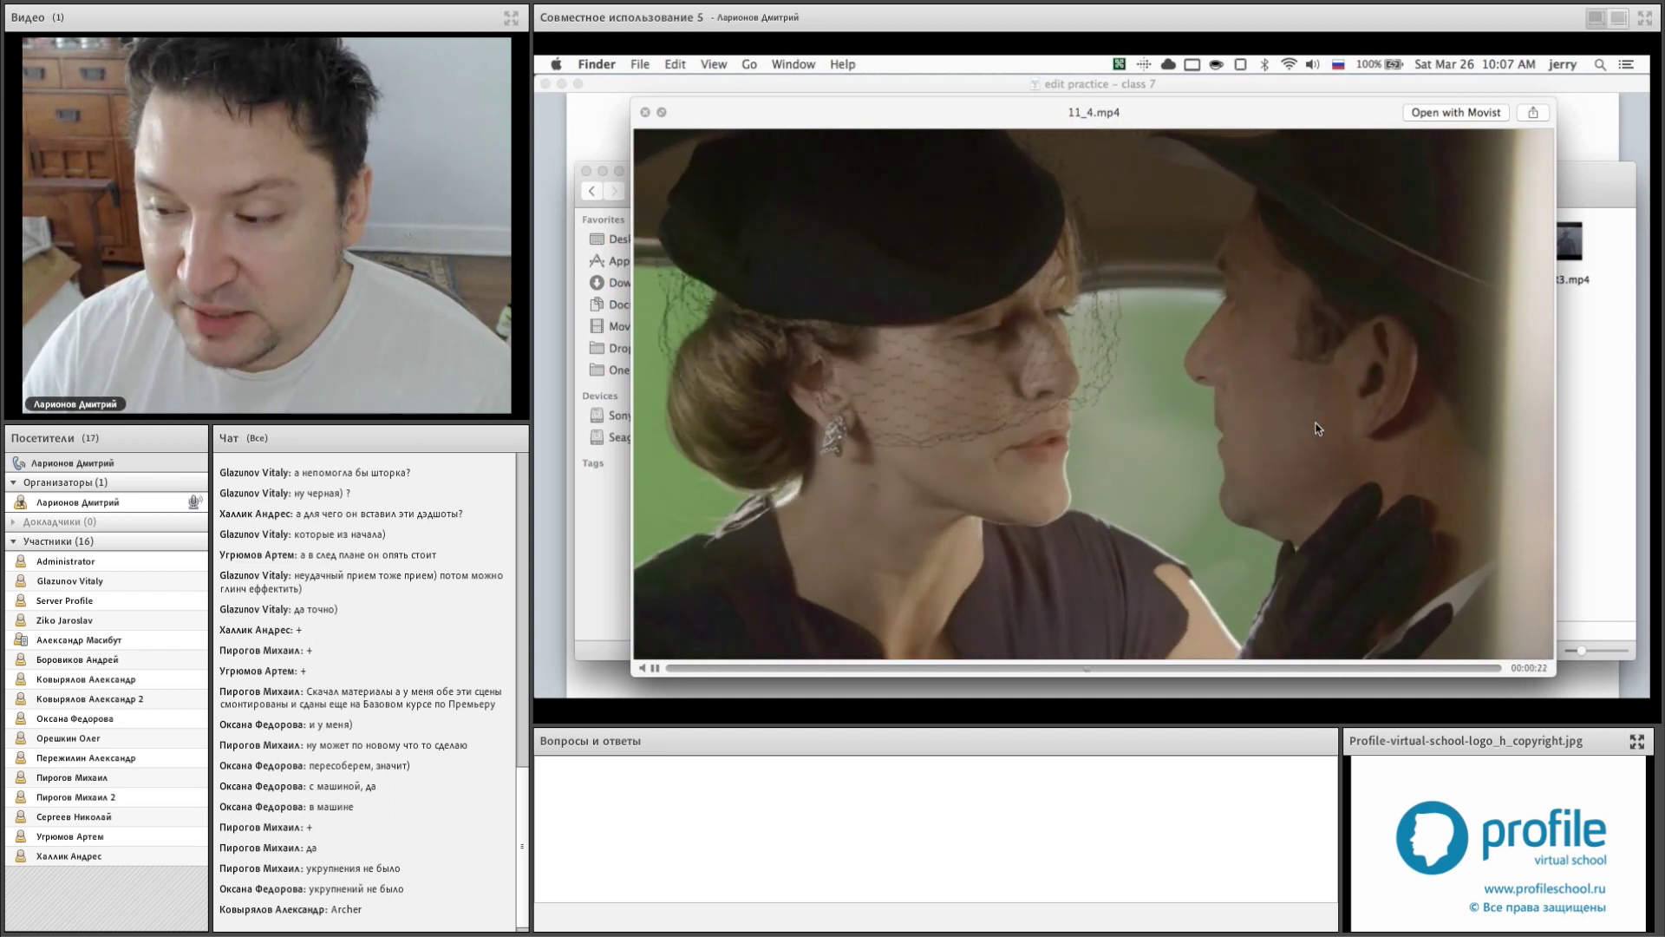
pyautogui.press('space')
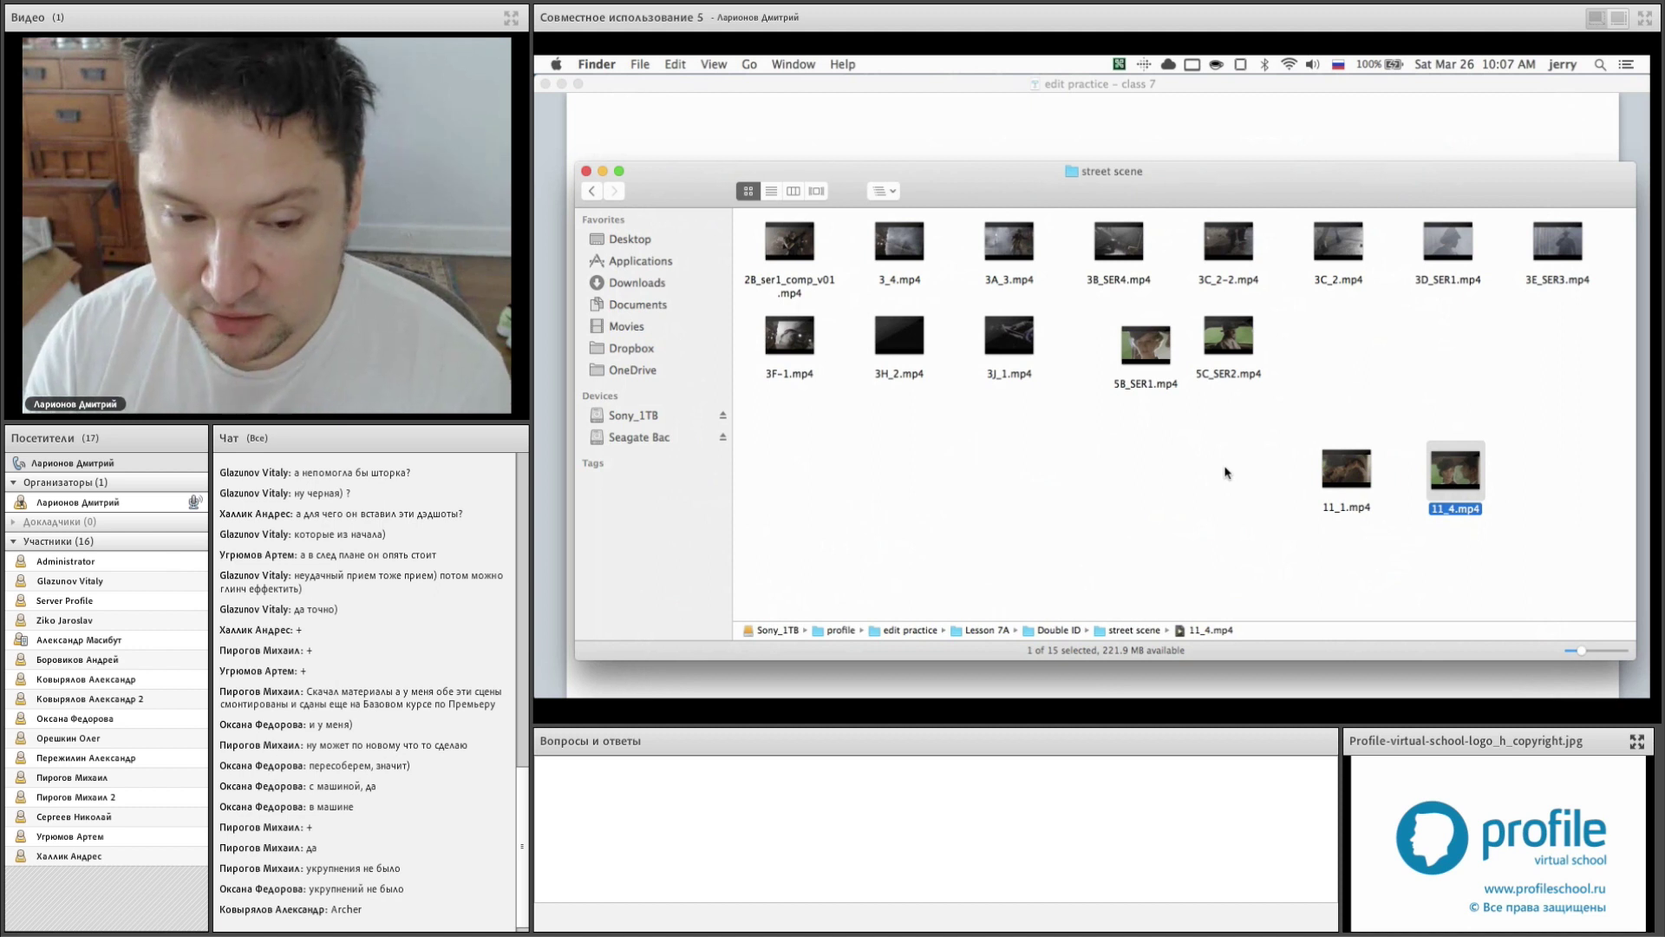
pyautogui.moveTo(1276, 438); pyautogui.dragTo(1475, 529)
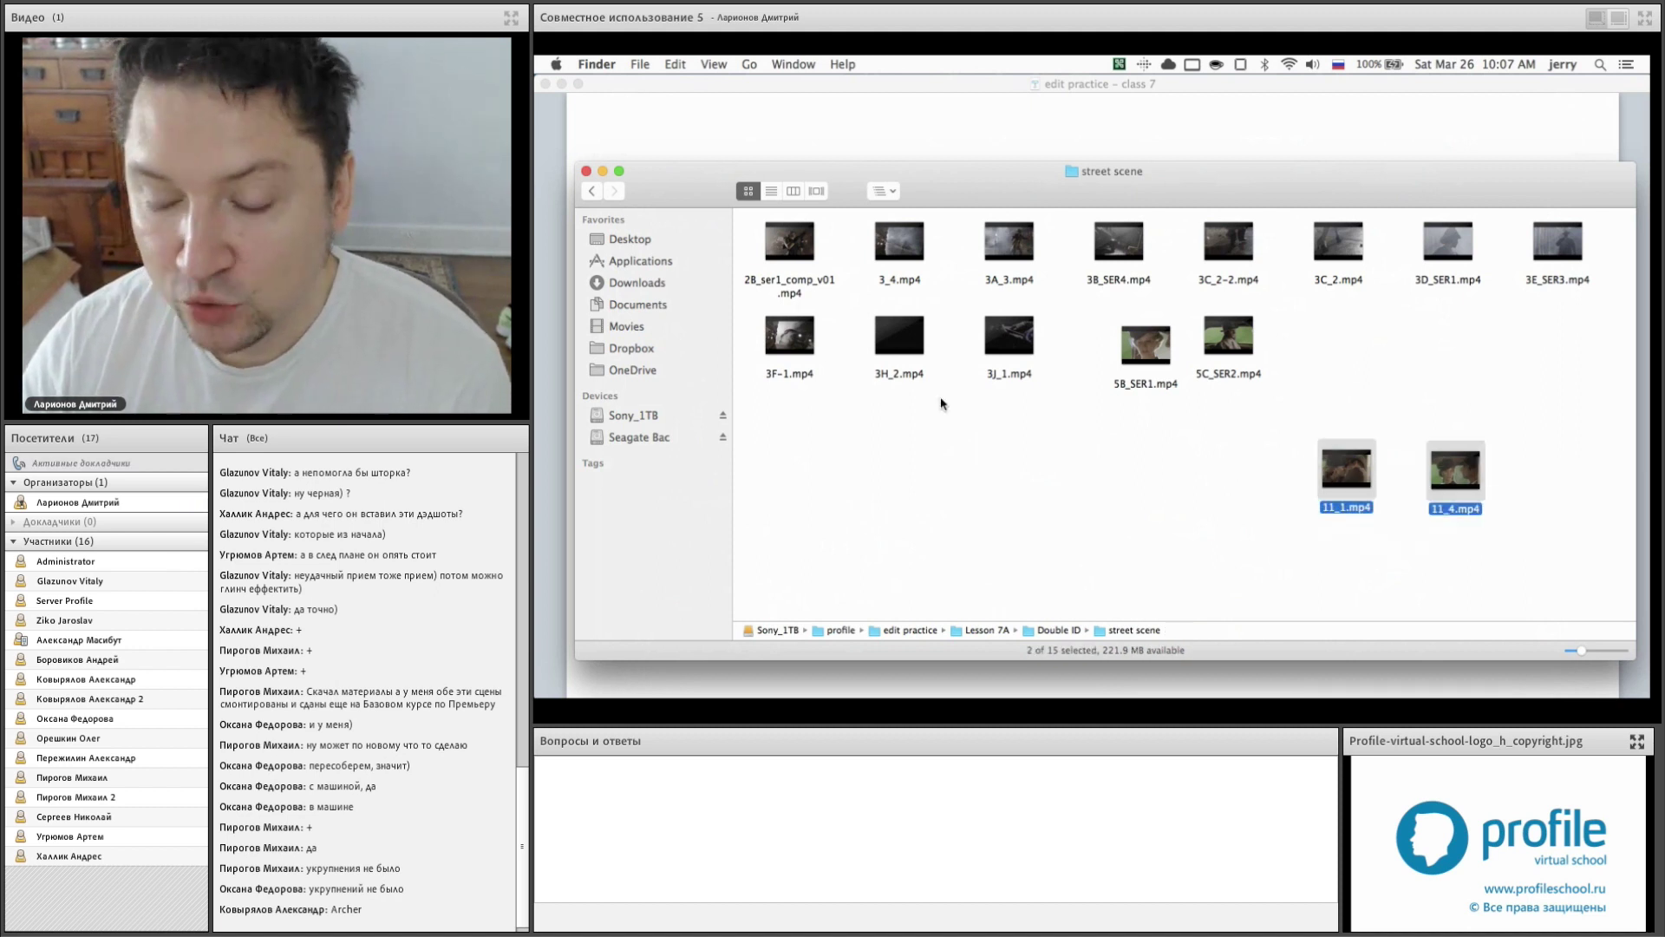
pyautogui.click(1236, 463)
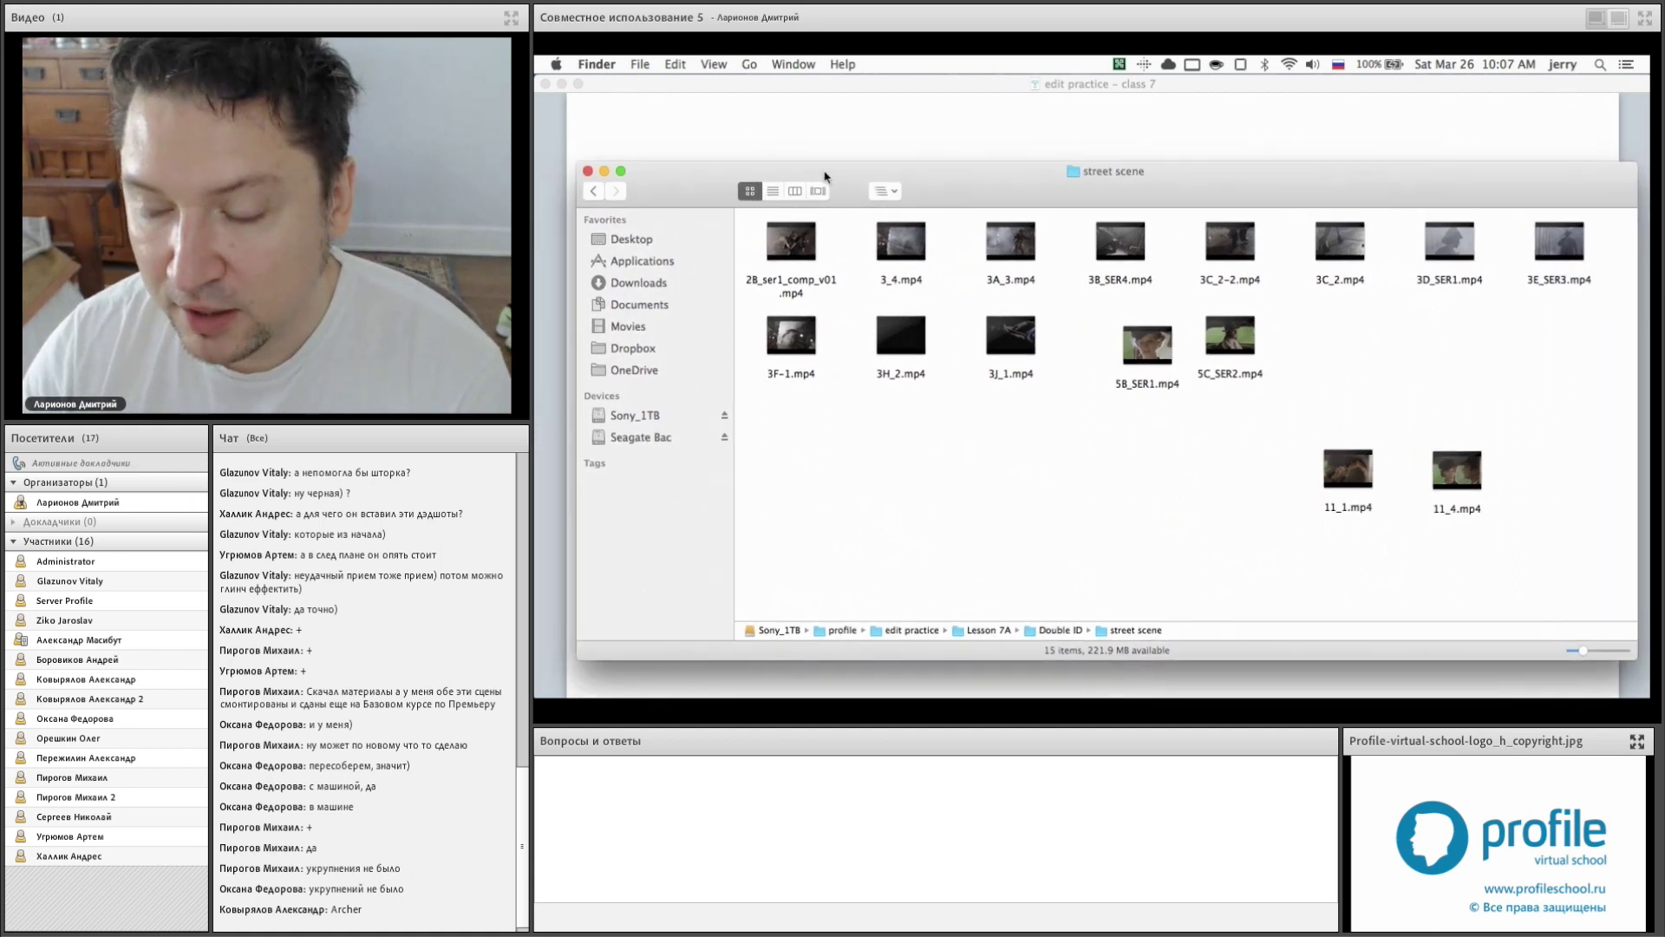
# - Go back to the Double ID folder and open its office scene folder
pyautogui.moveTo(804, 195); pyautogui.dragTo(789, 248)
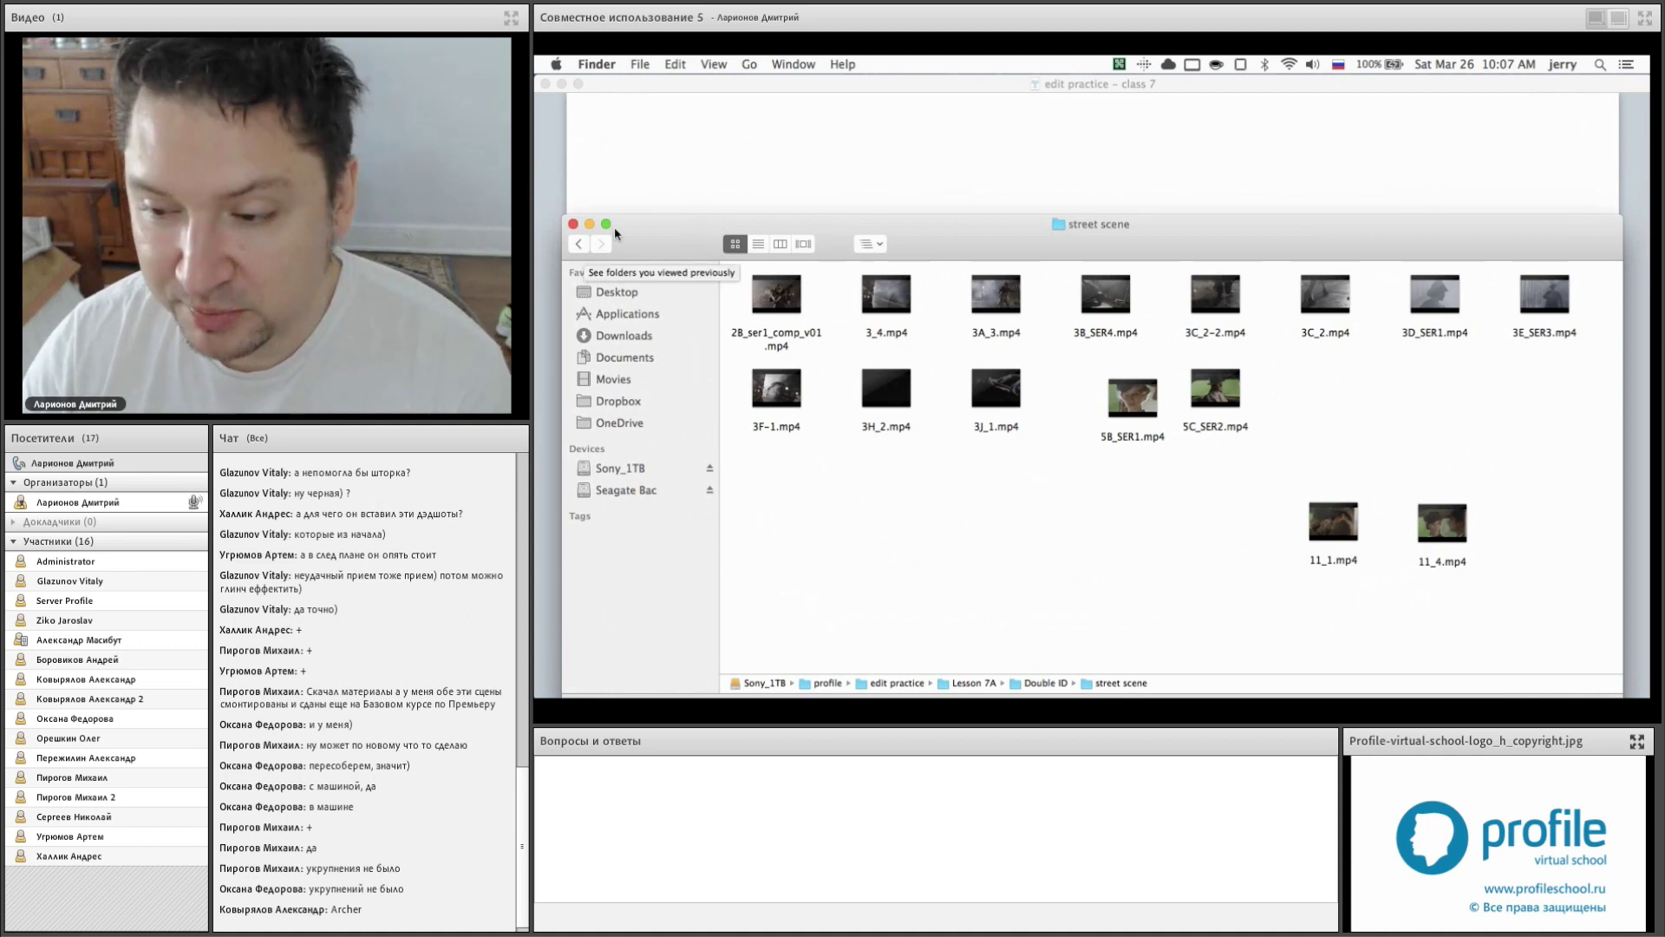
pyautogui.moveTo(614, 227); pyautogui.dragTo(616, 222)
pyautogui.click(579, 239)
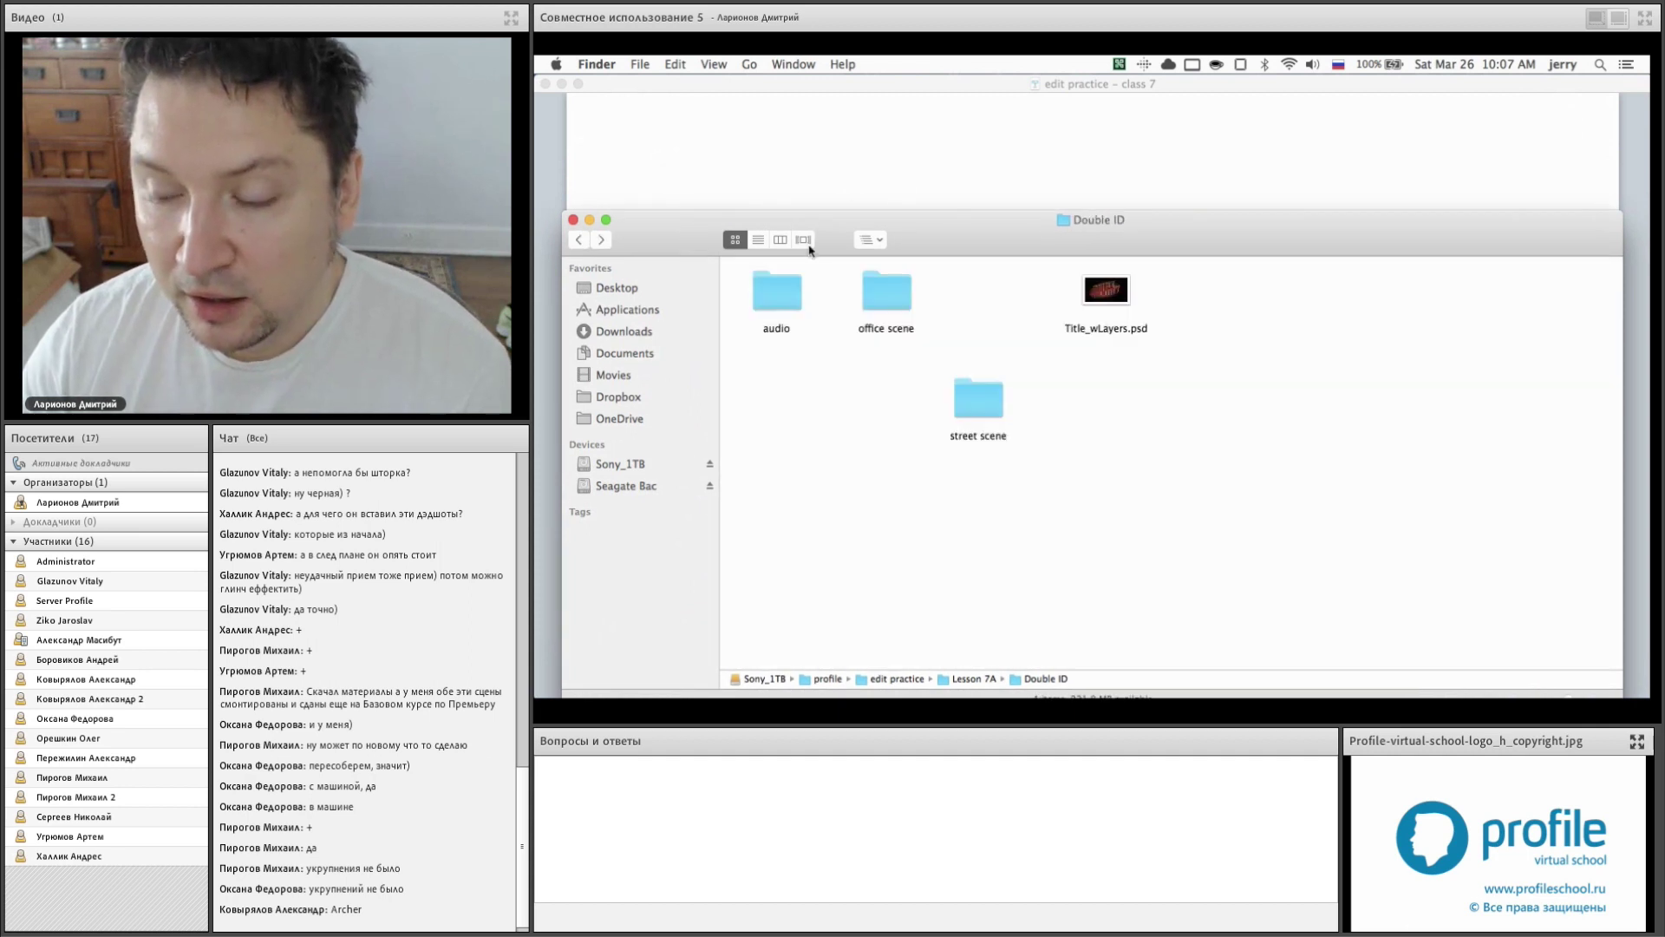
pyautogui.click(885, 291)
pyautogui.doubleClick(885, 290)
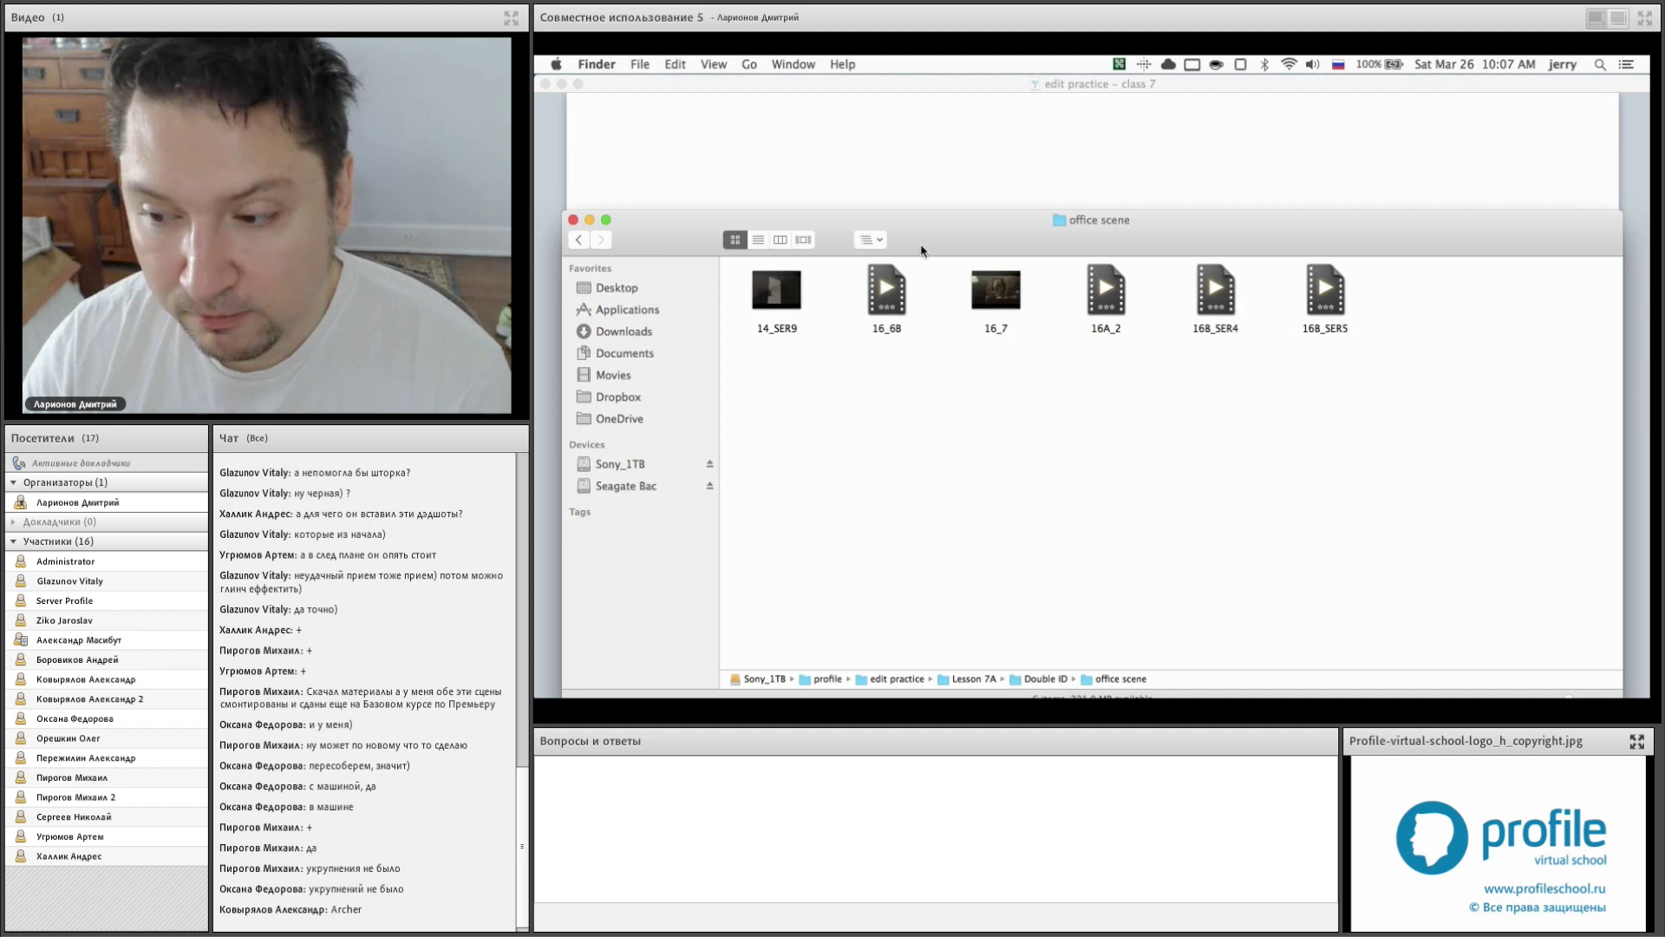
pyautogui.moveTo(924, 243); pyautogui.dragTo(920, 222)
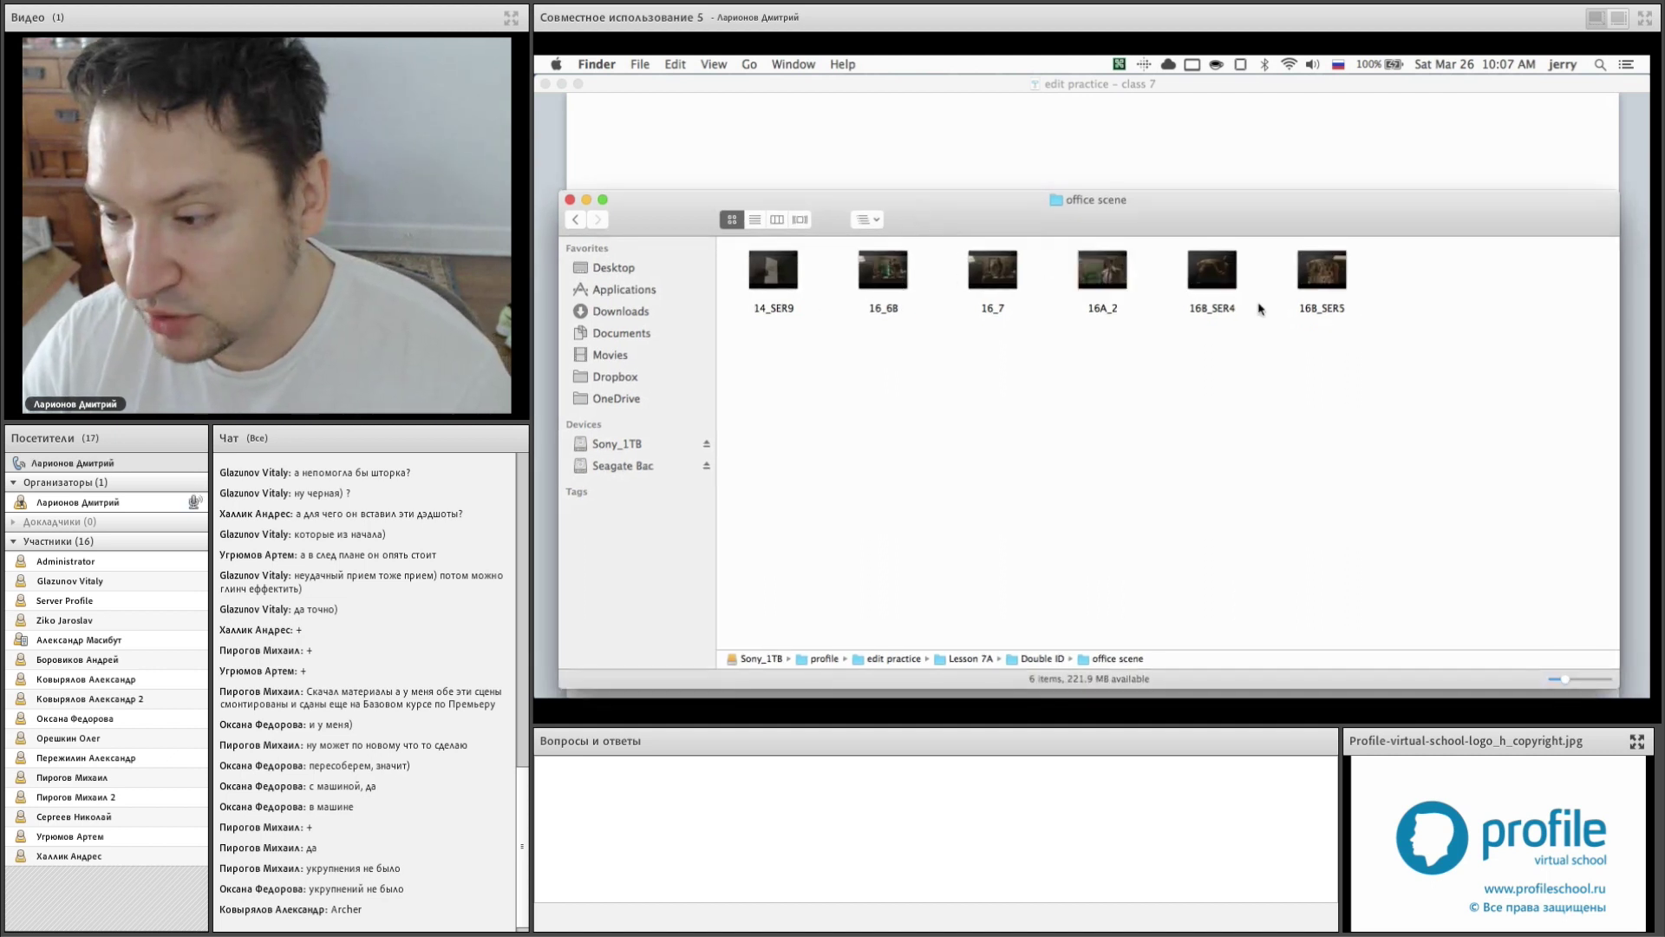
# - Preview the 16B_SER5 and 14_SER9 clips in the office scene folder, skimming through 14_SER9
pyautogui.click(1322, 270)
pyautogui.press('space')
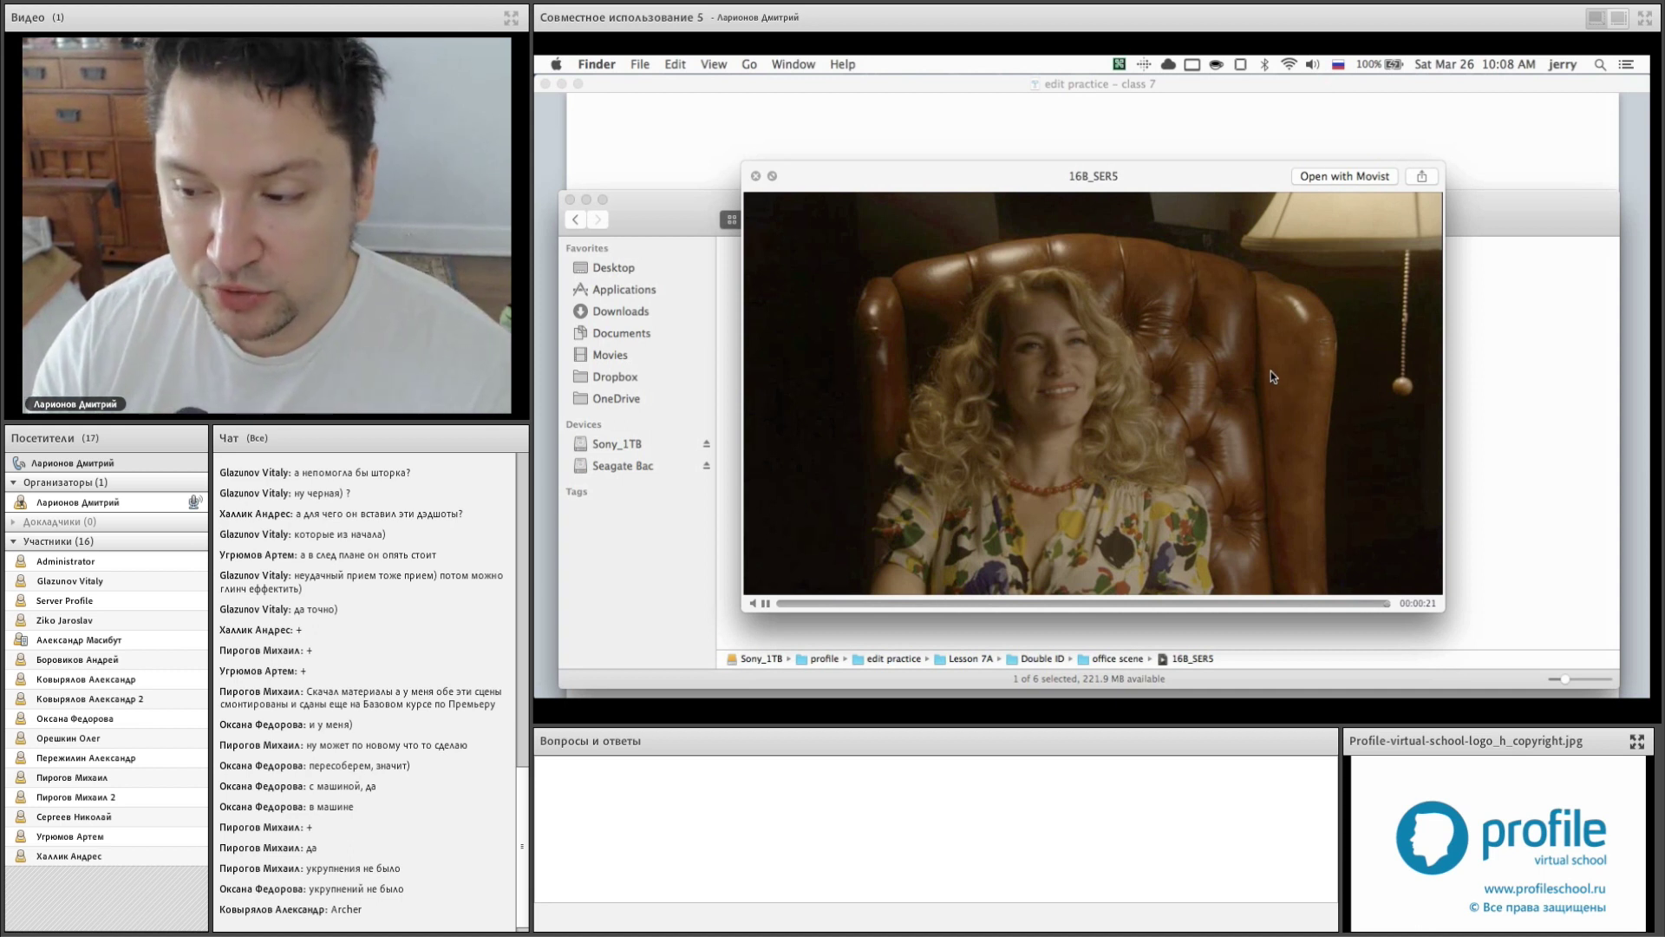
pyautogui.press('Left')
pyautogui.click(1092, 590)
pyautogui.moveTo(1092, 589); pyautogui.dragTo(1225, 590)
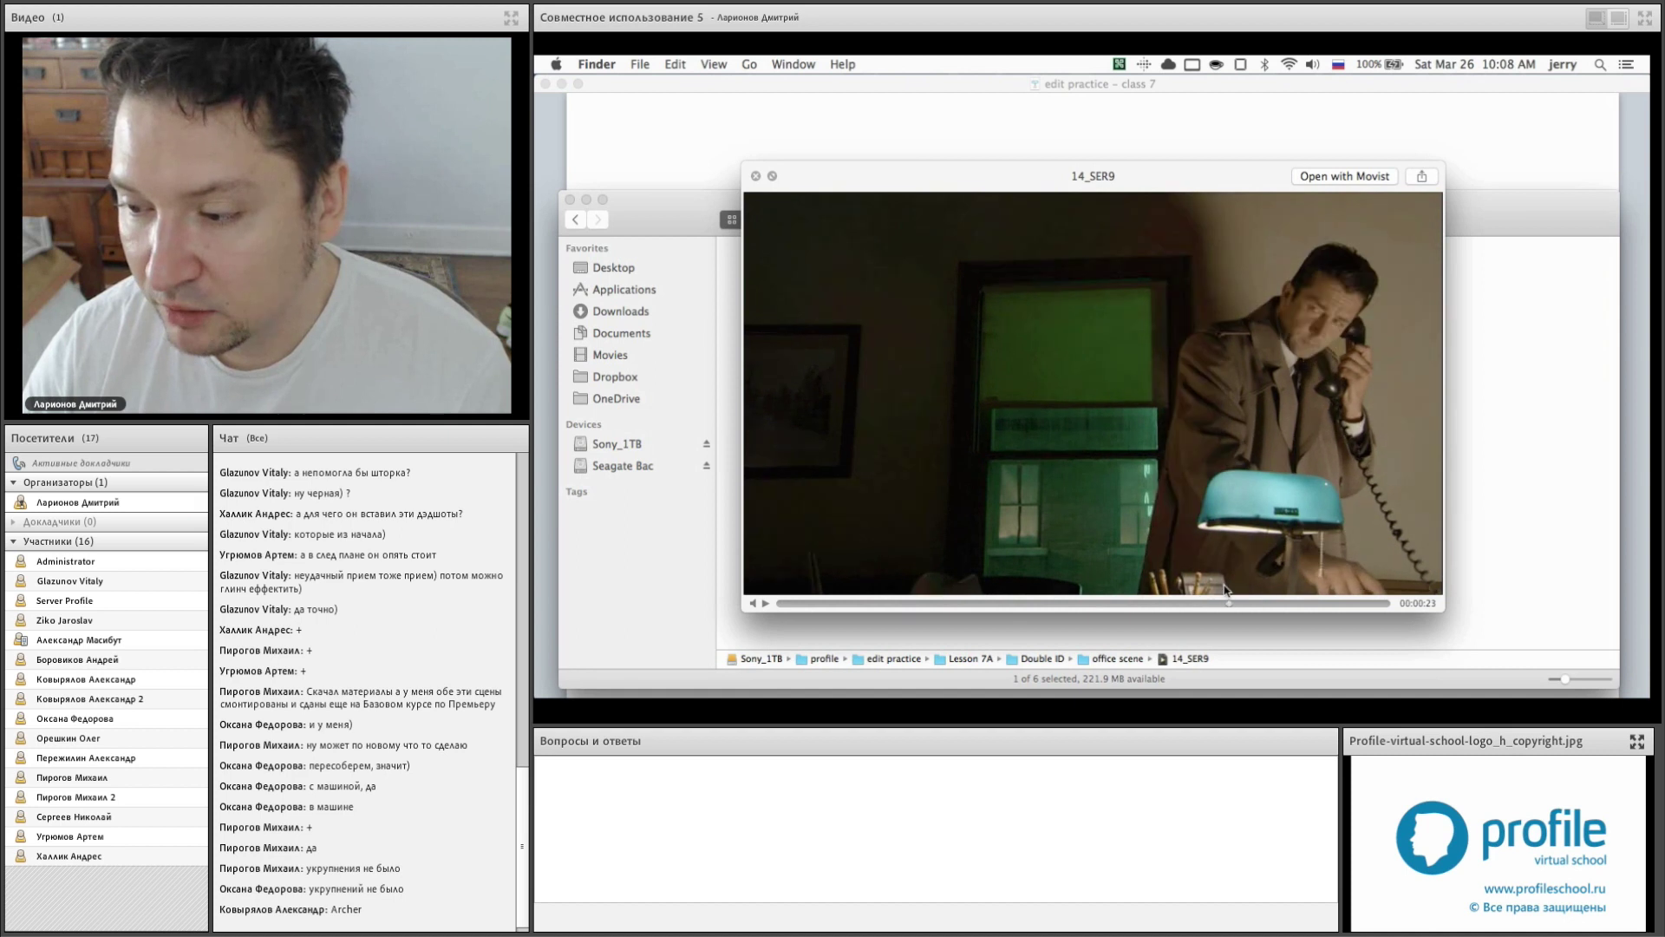
pyautogui.press('space')
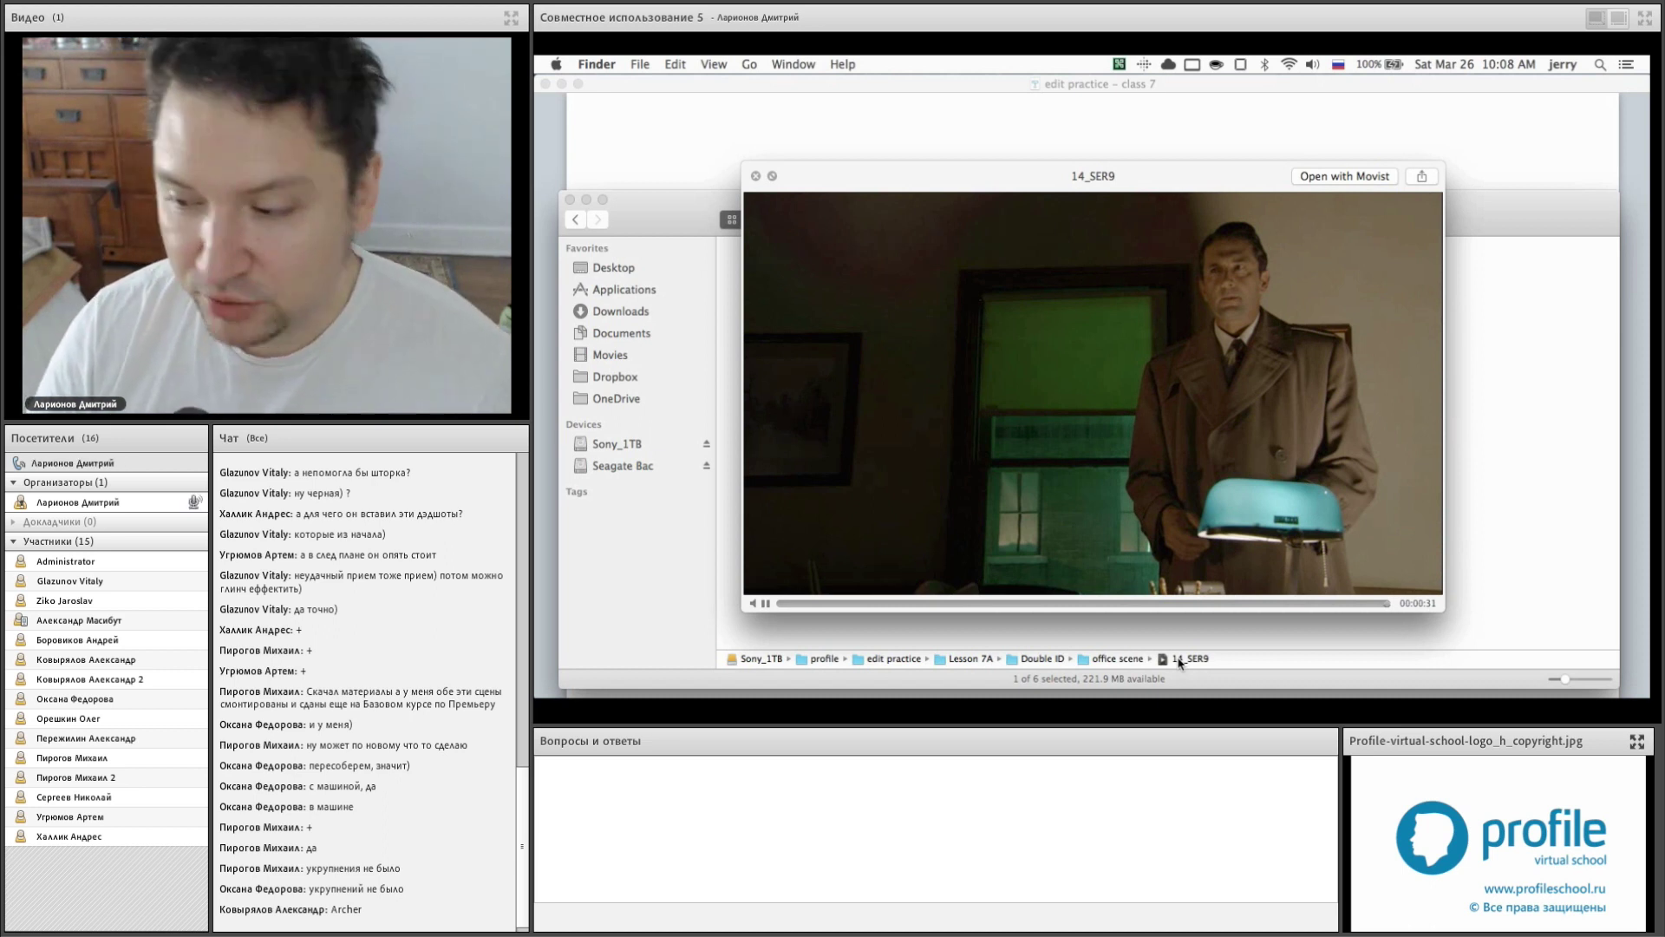
pyautogui.press('space')
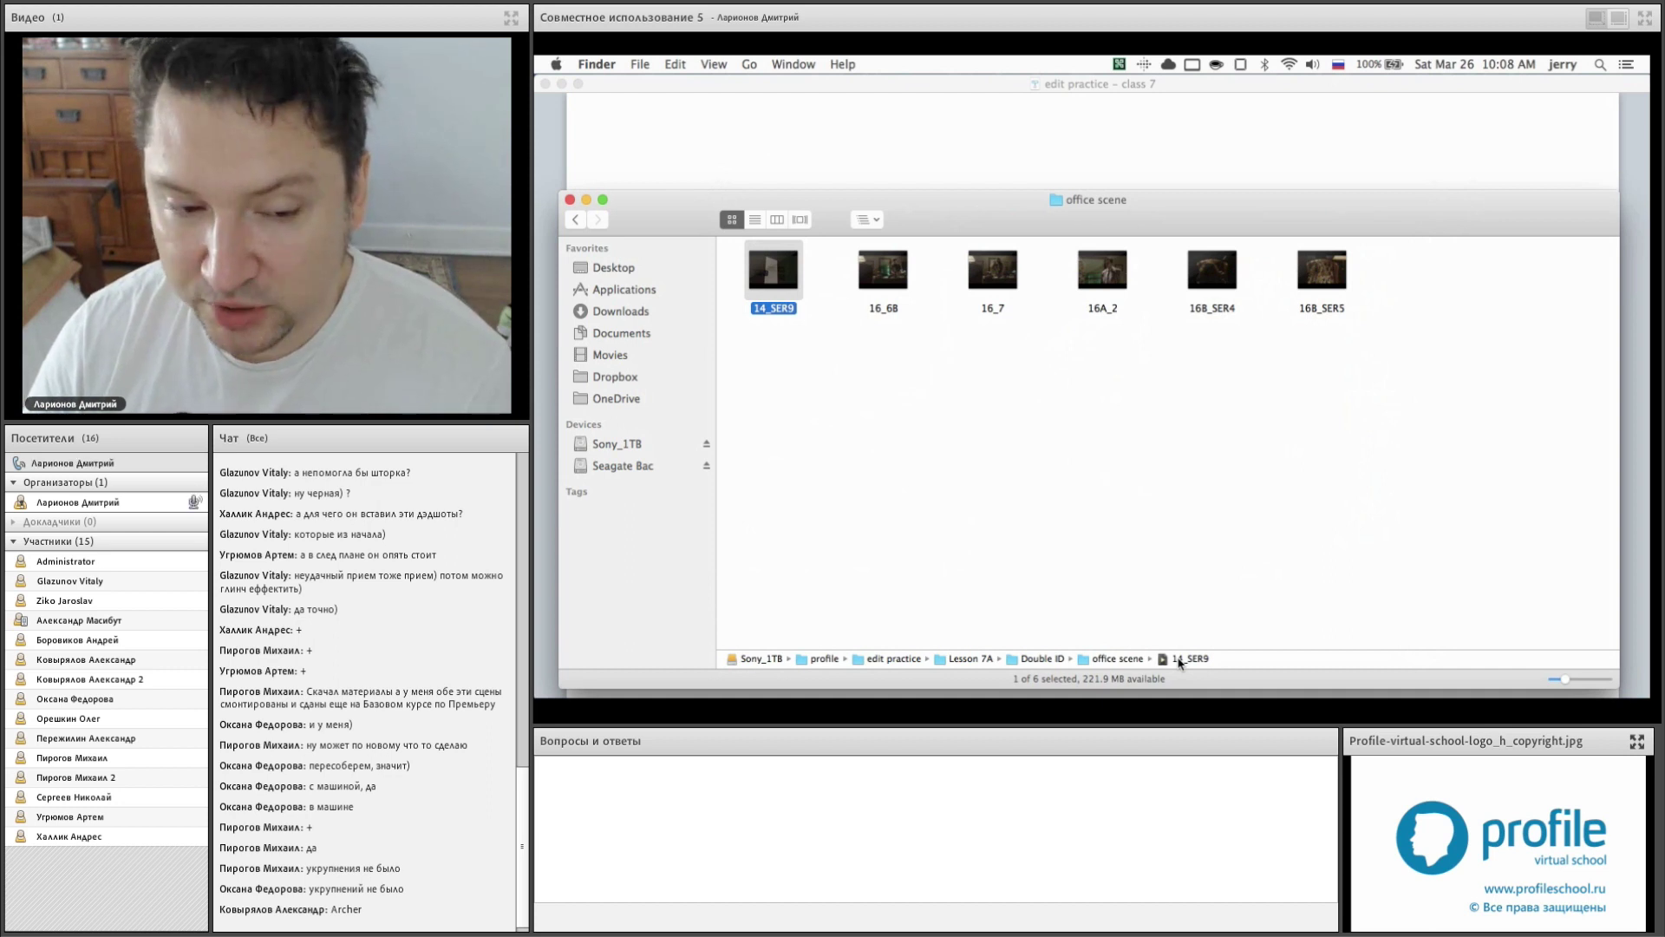
# - Return to the Double ID folder and arrange the office scene and street scene folders side by side below the audio folder
pyautogui.click(572, 219)
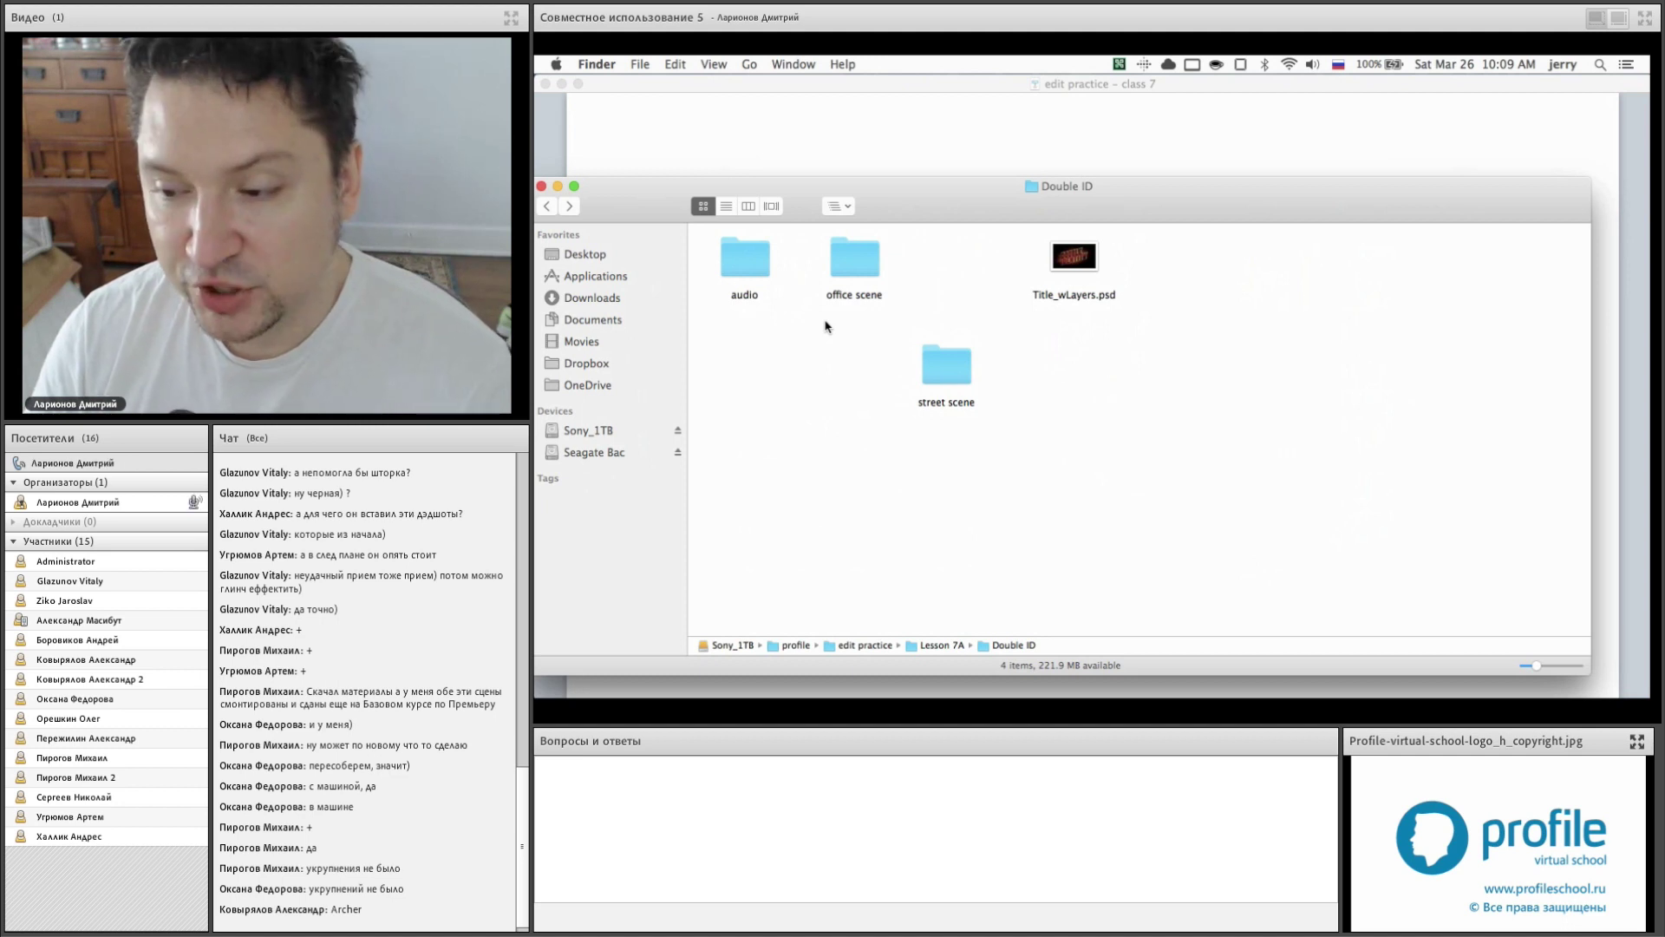
pyautogui.moveTo(854, 258); pyautogui.dragTo(781, 373)
pyautogui.moveTo(949, 358); pyautogui.dragTo(942, 401)
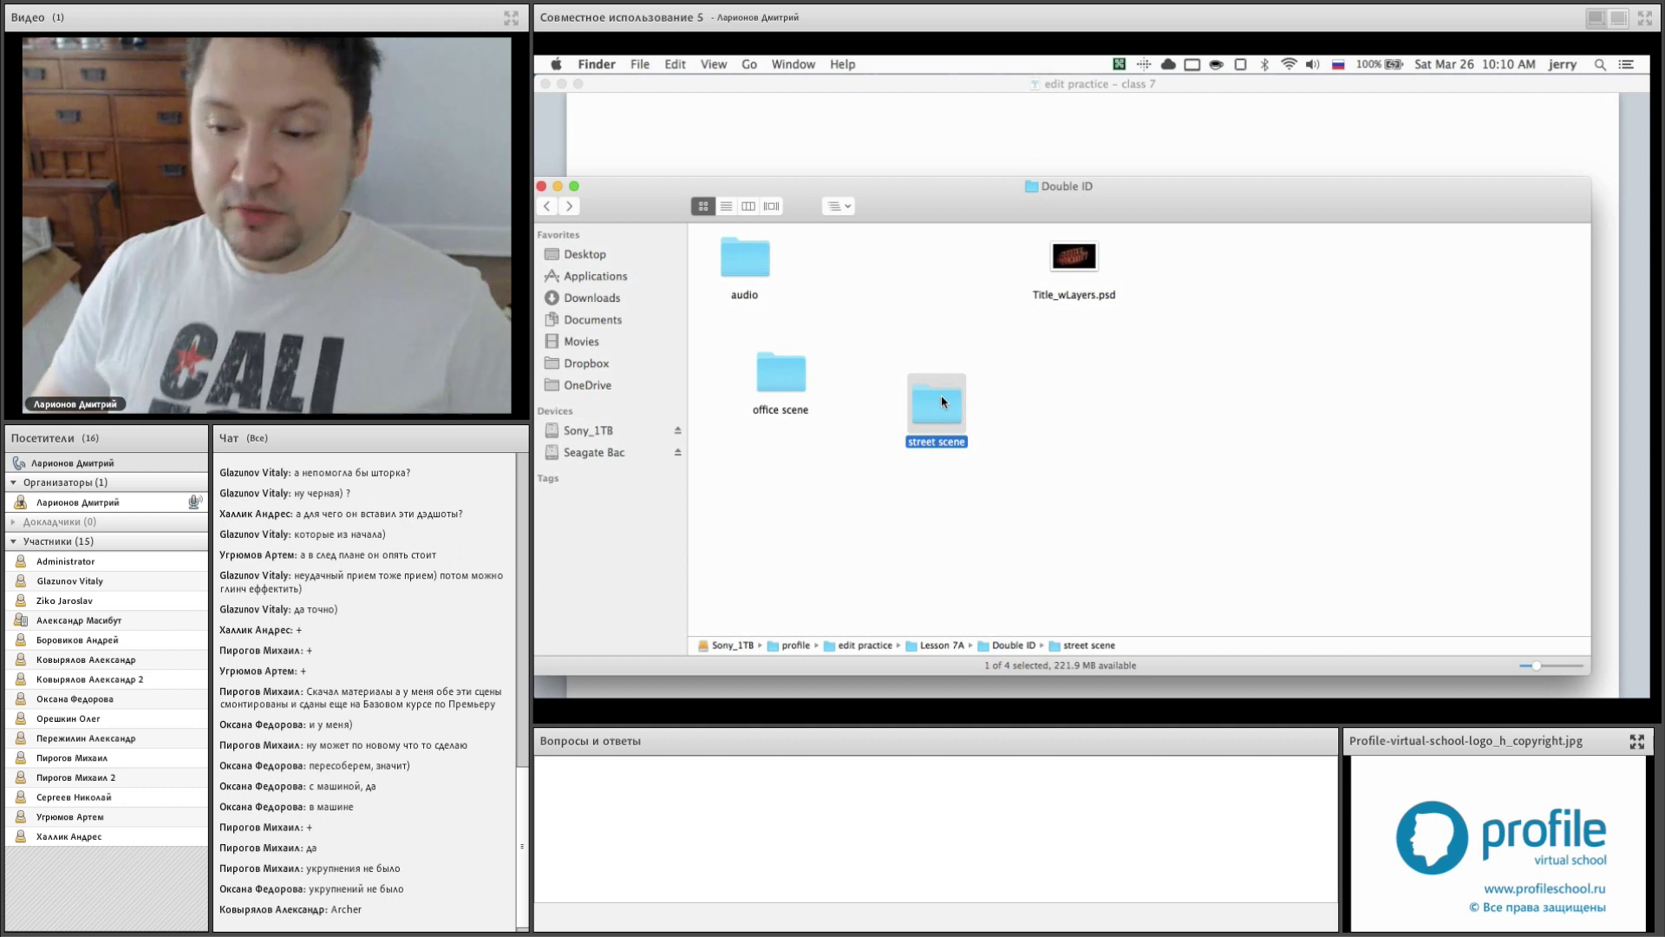
pyautogui.click(824, 348)
pyautogui.moveTo(790, 377); pyautogui.dragTo(804, 404)
pyautogui.click(882, 369)
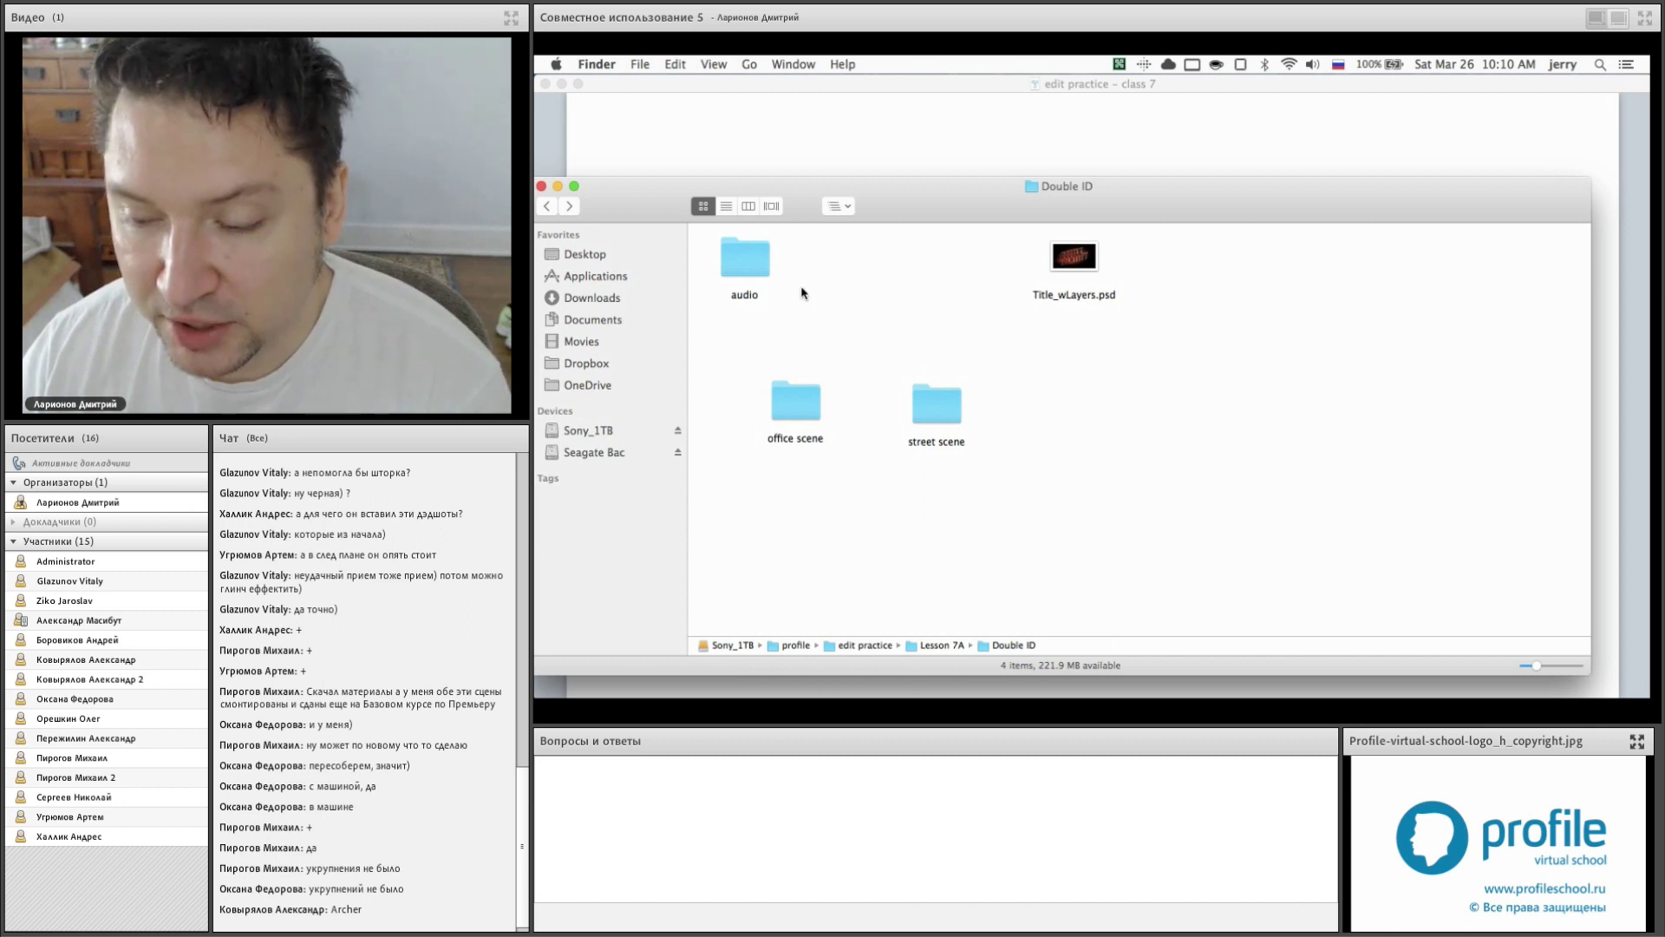
# - Open the audio folder and examine the ambience_harbour_port.wav and Room Tone 2.wav files
pyautogui.doubleClick(748, 256)
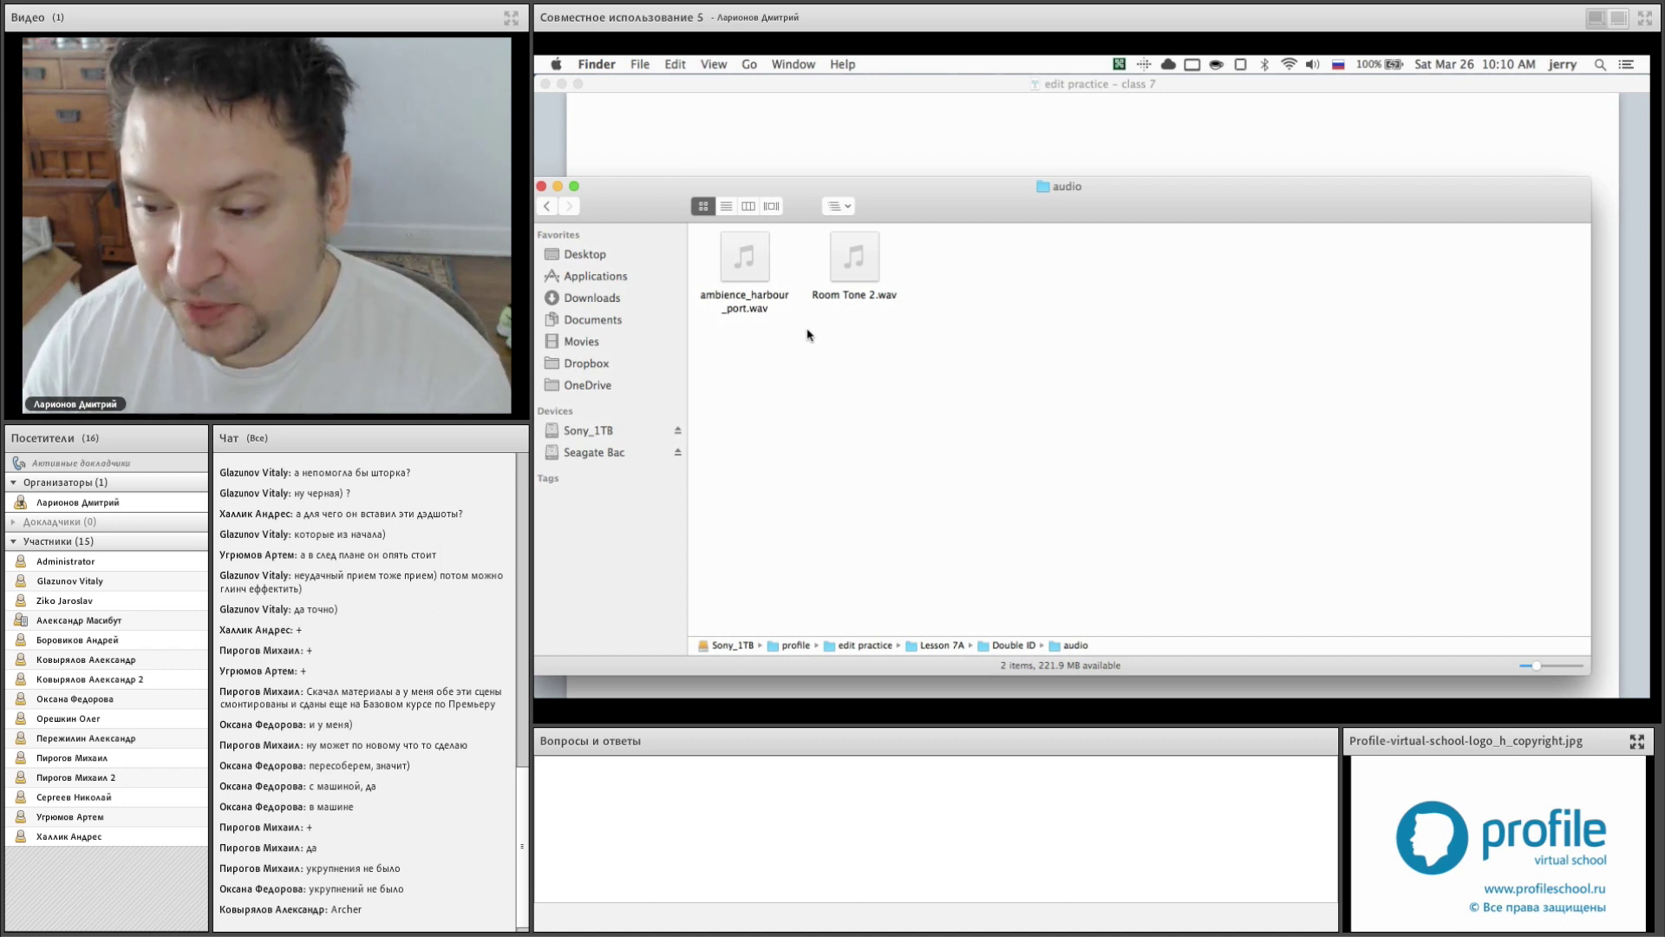
pyautogui.moveTo(642, 222); pyautogui.dragTo(651, 226)
pyautogui.moveTo(863, 265)
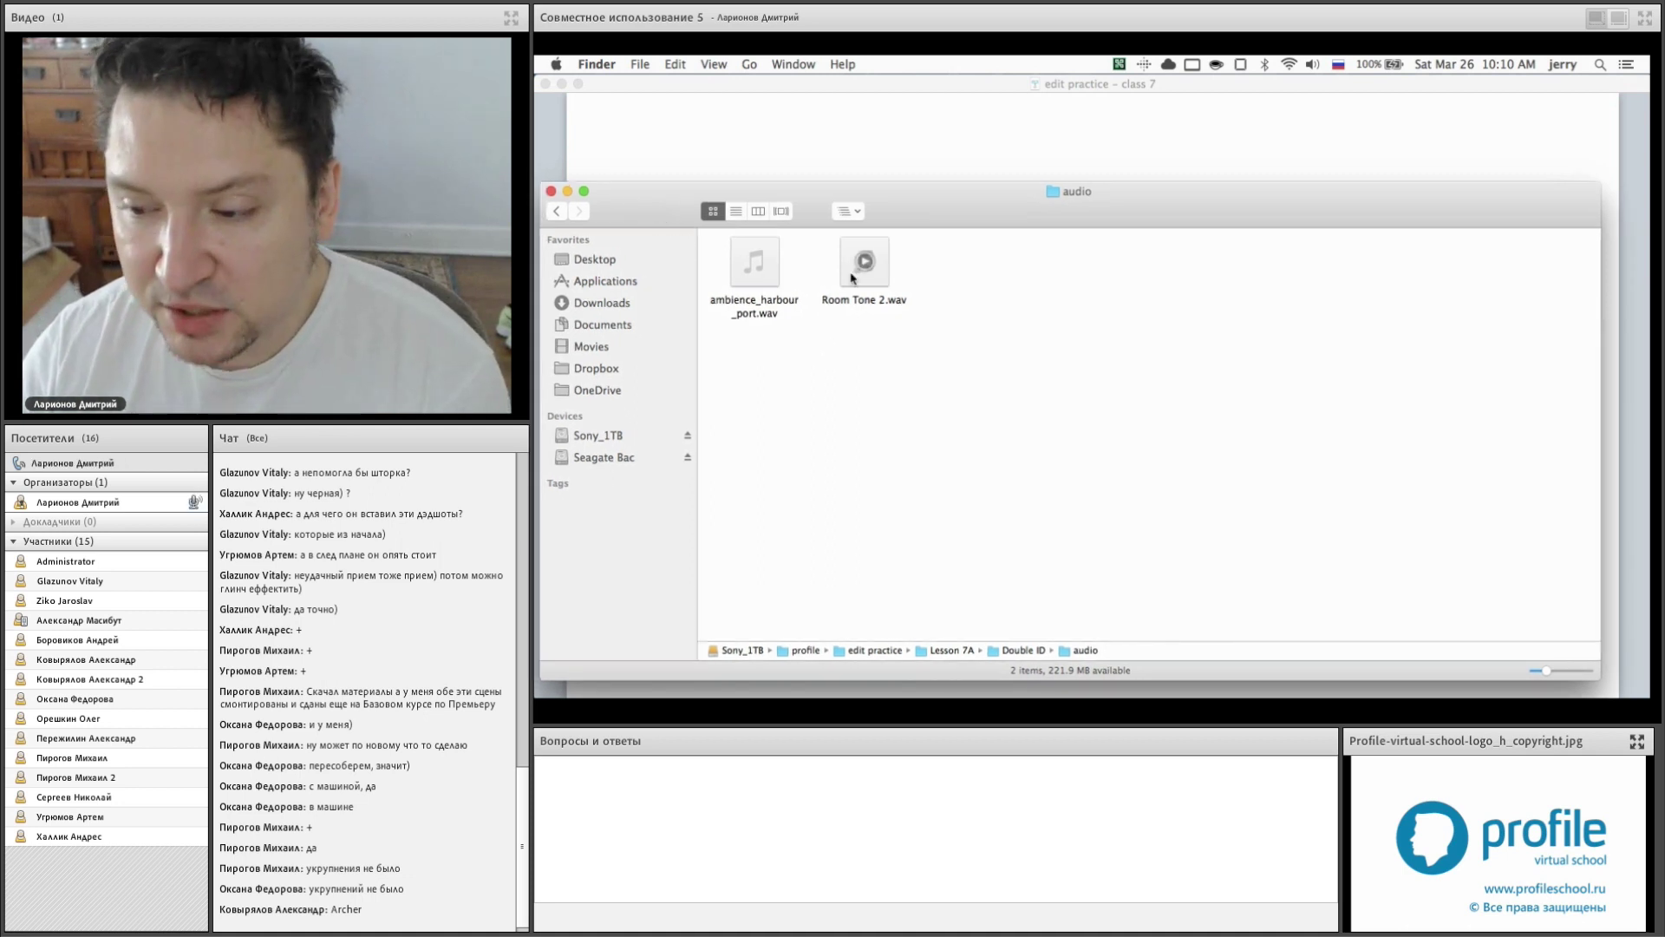
pyautogui.click(754, 269)
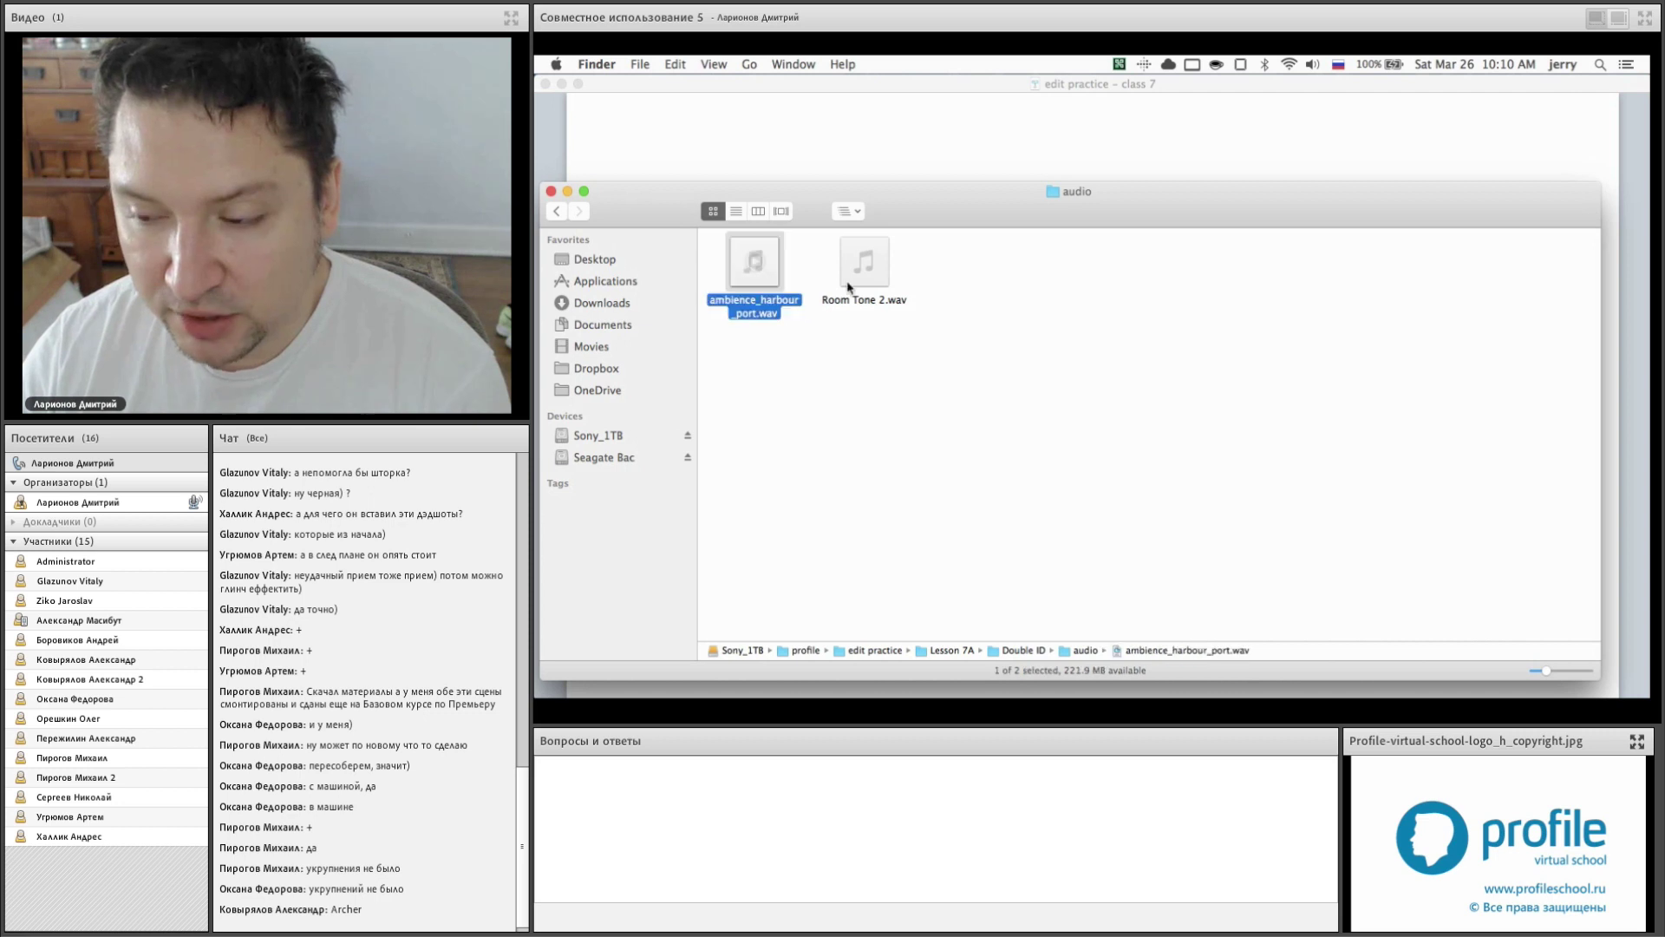
pyautogui.click(851, 282)
pyautogui.click(945, 299)
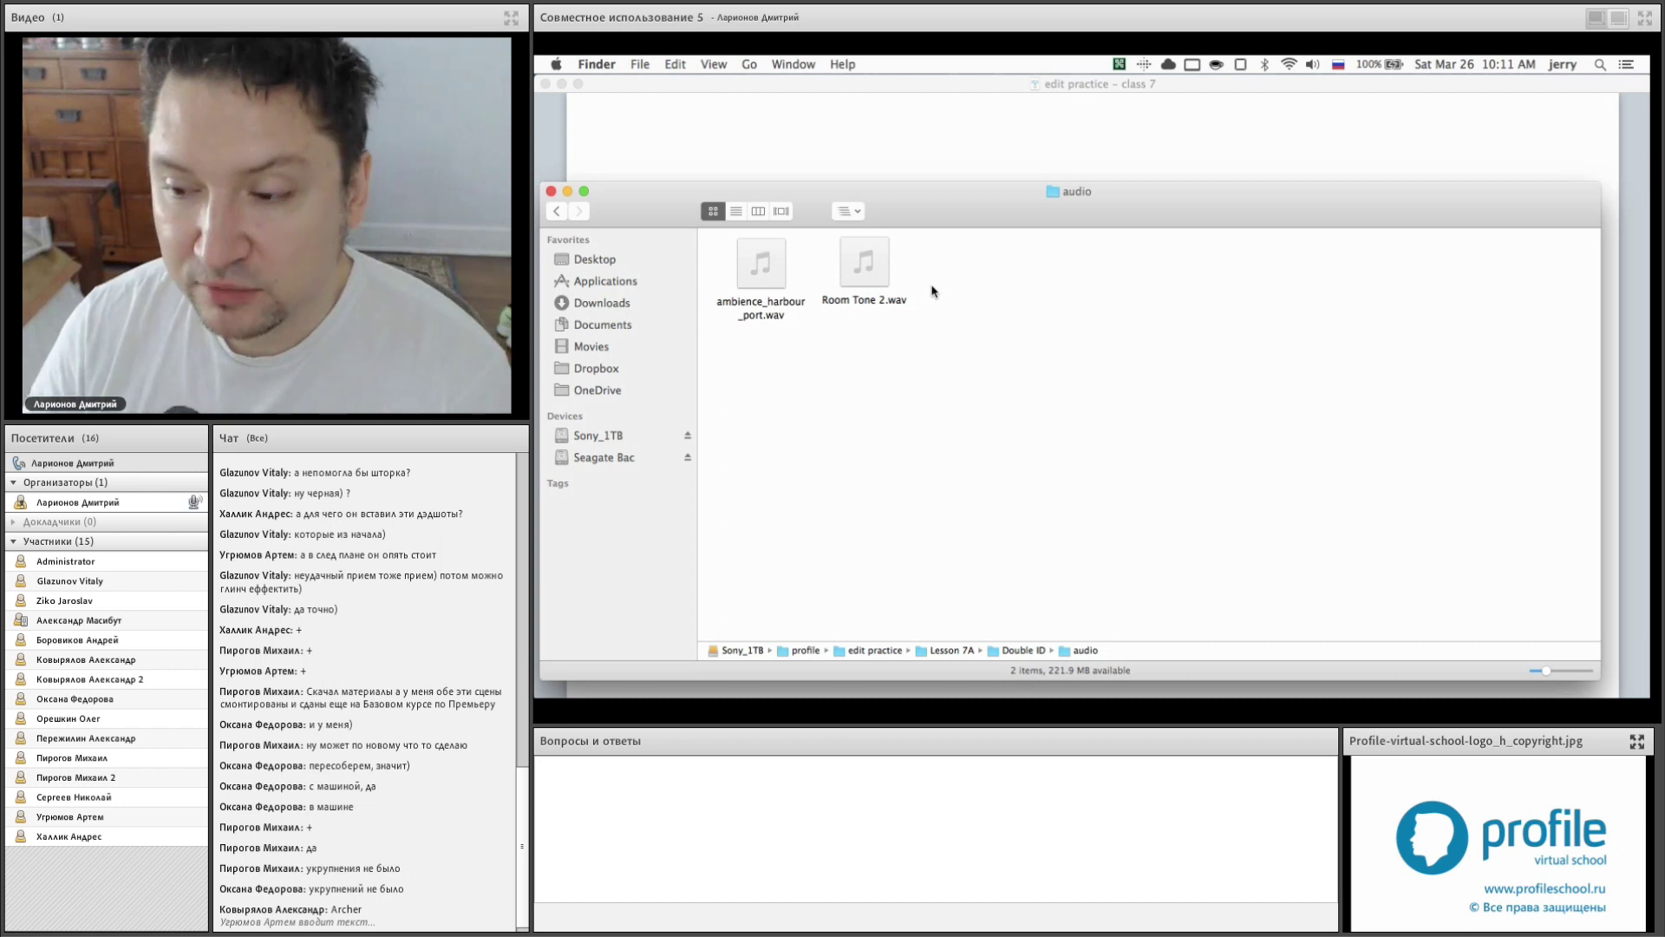
pyautogui.moveTo(950, 284); pyautogui.dragTo(857, 331)
pyautogui.click(773, 284)
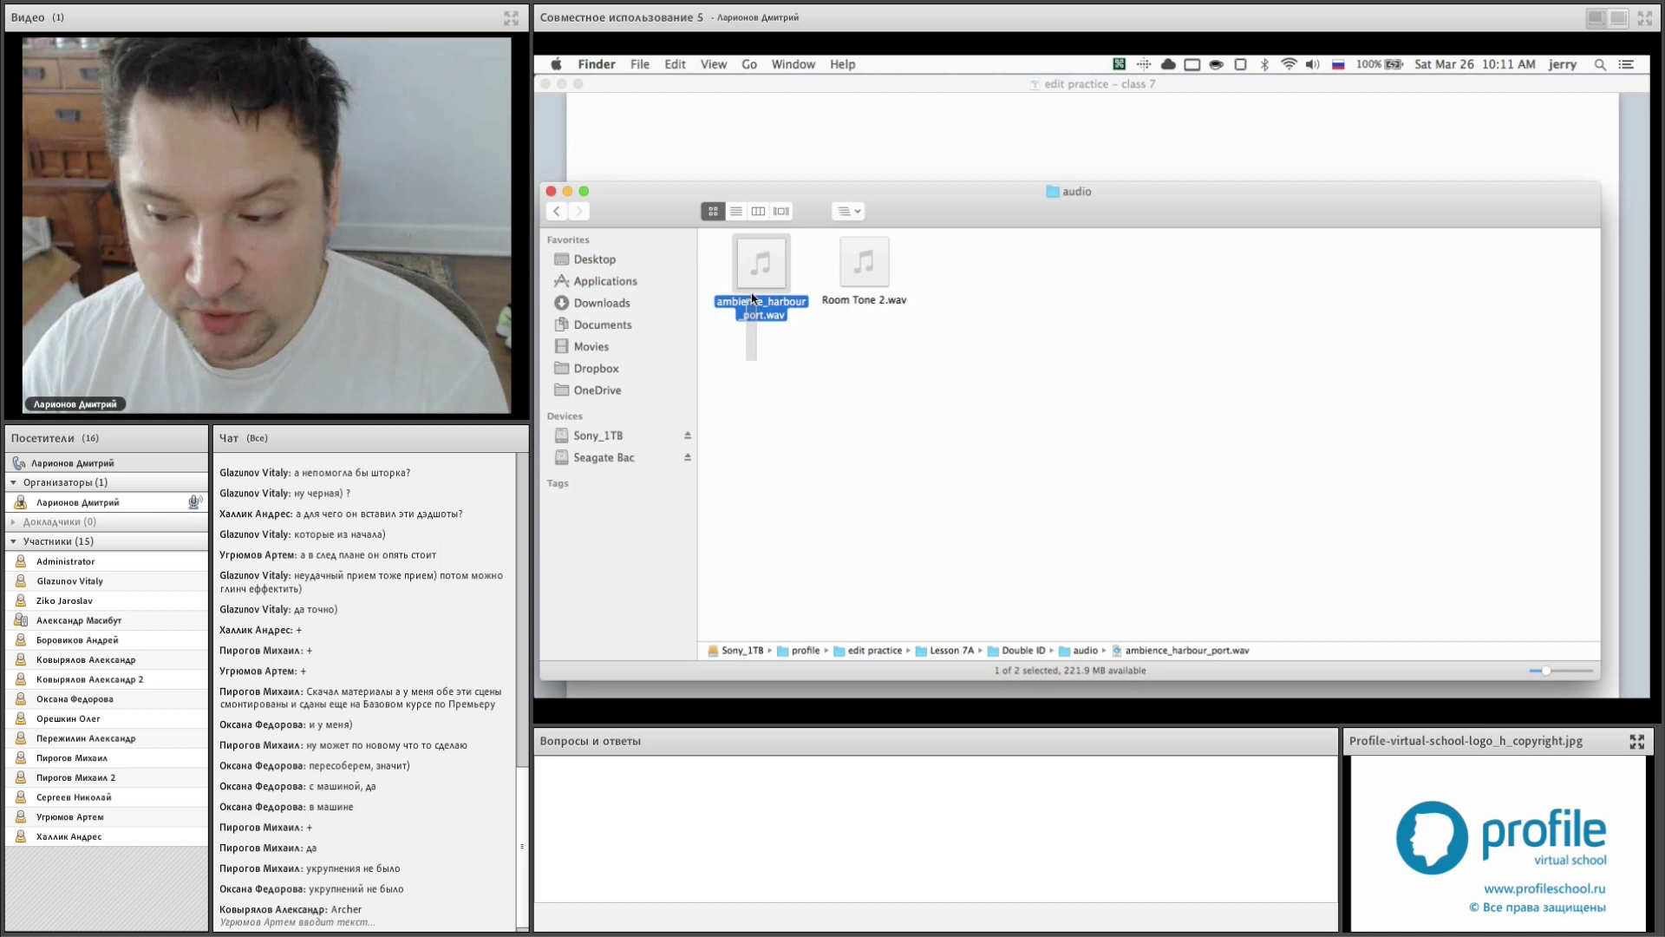
pyautogui.click(864, 264)
# - Return to the Double ID folder and preview the Title_wLayers.psd title artwork
pyautogui.click(559, 216)
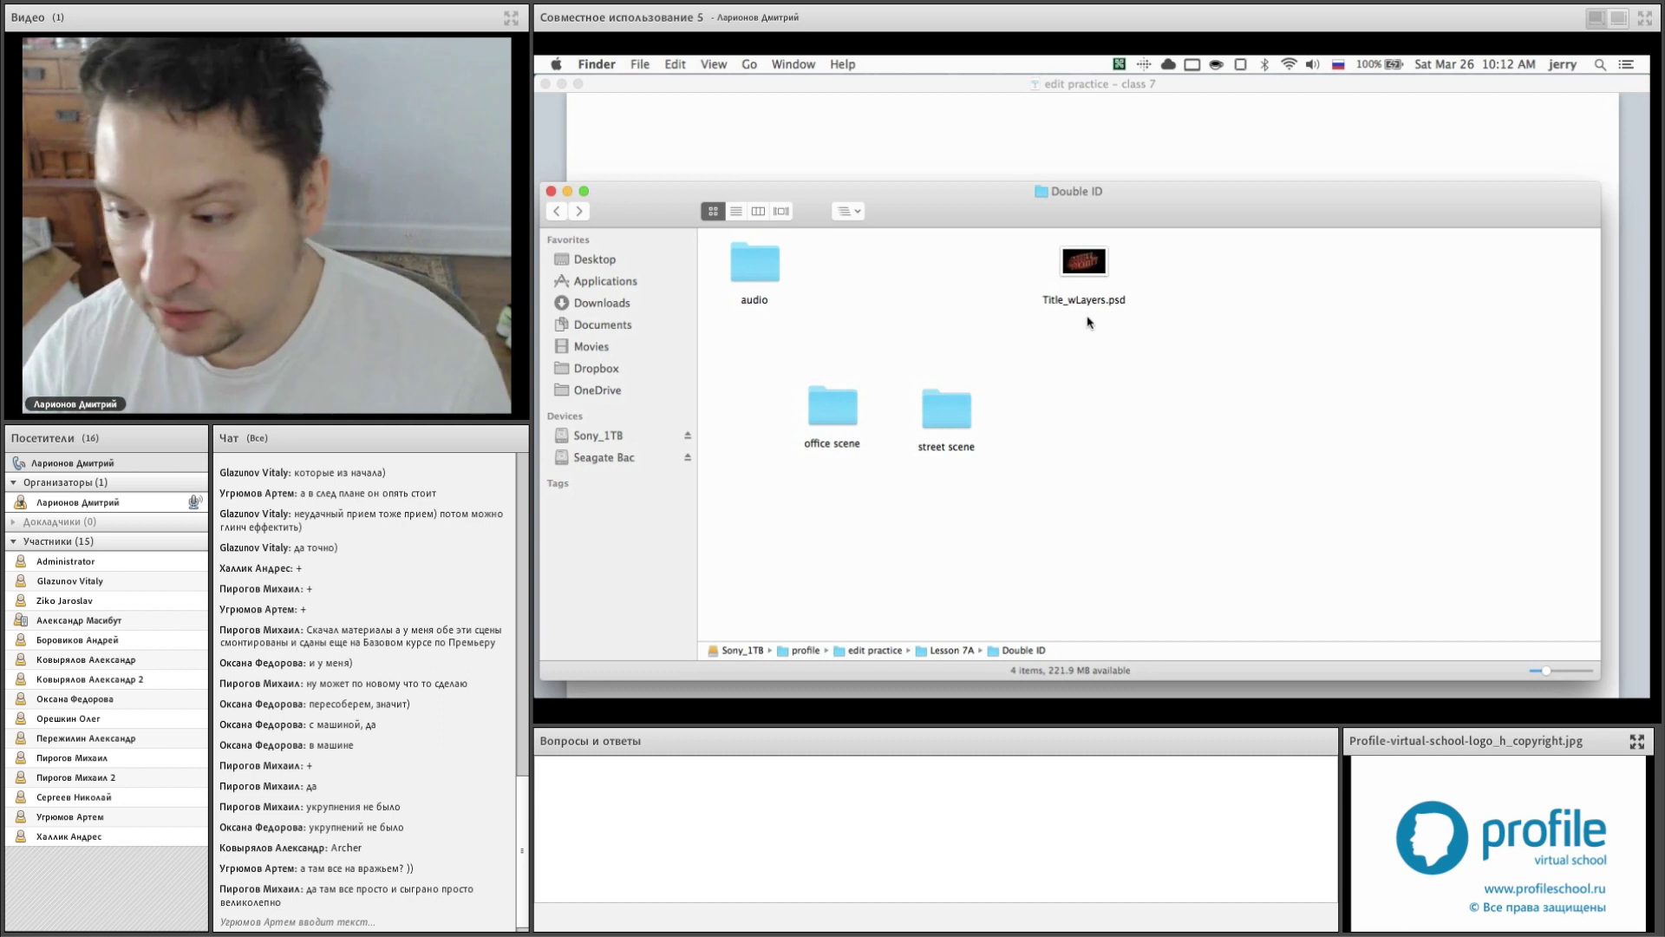
pyautogui.click(1084, 265)
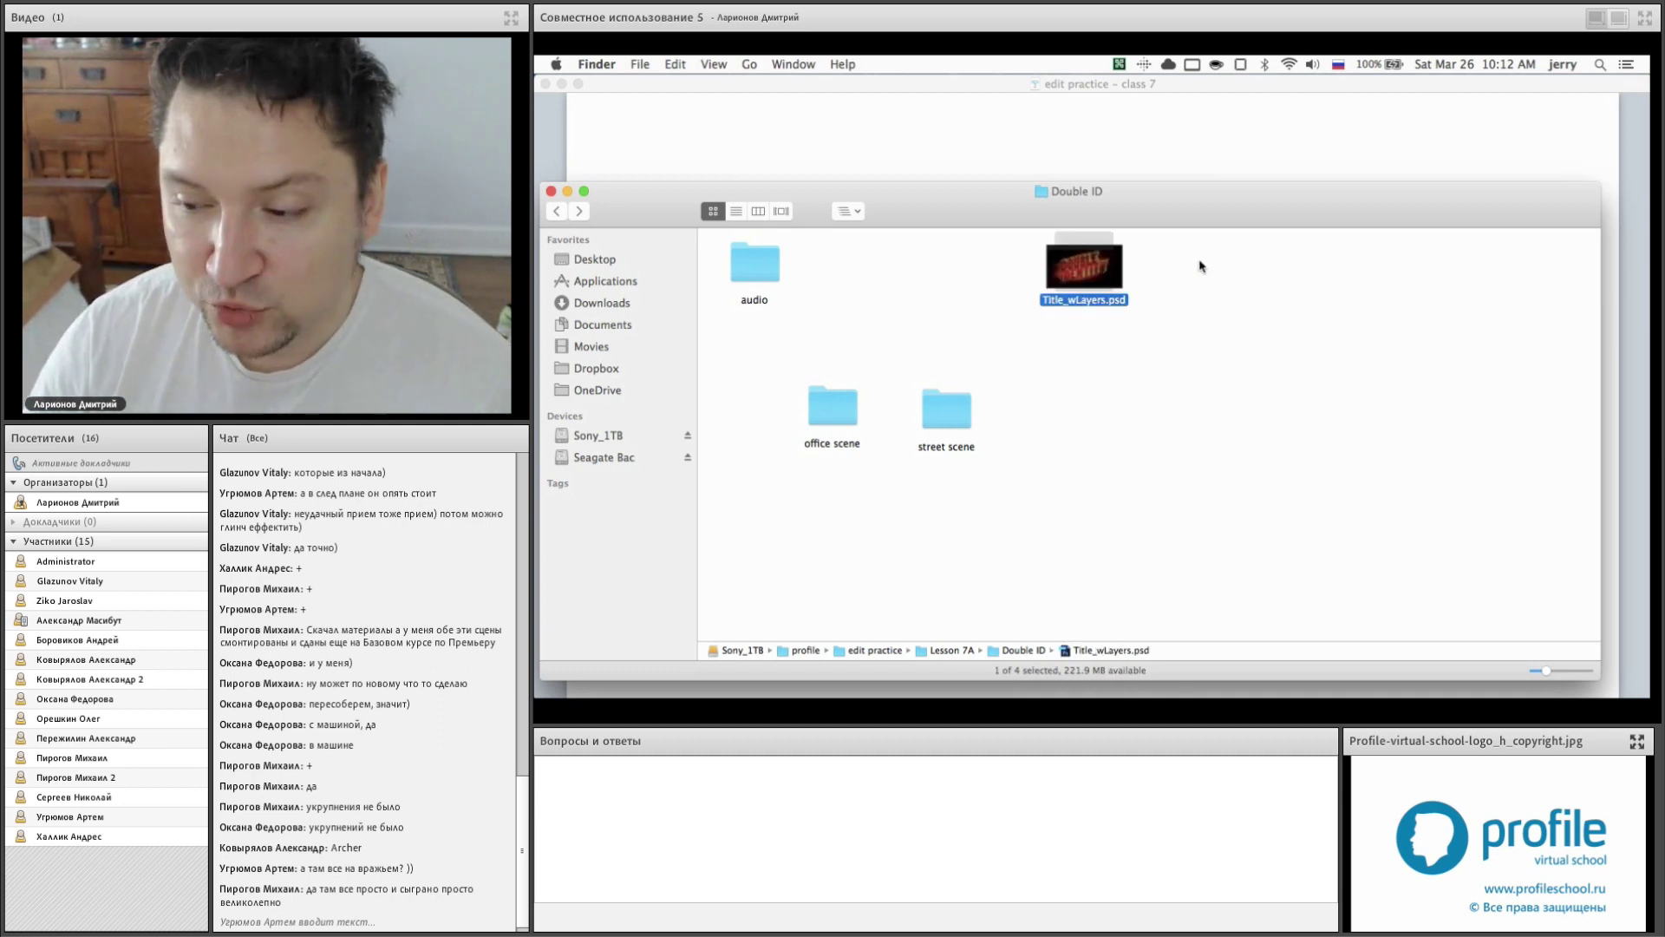
pyautogui.press('space')
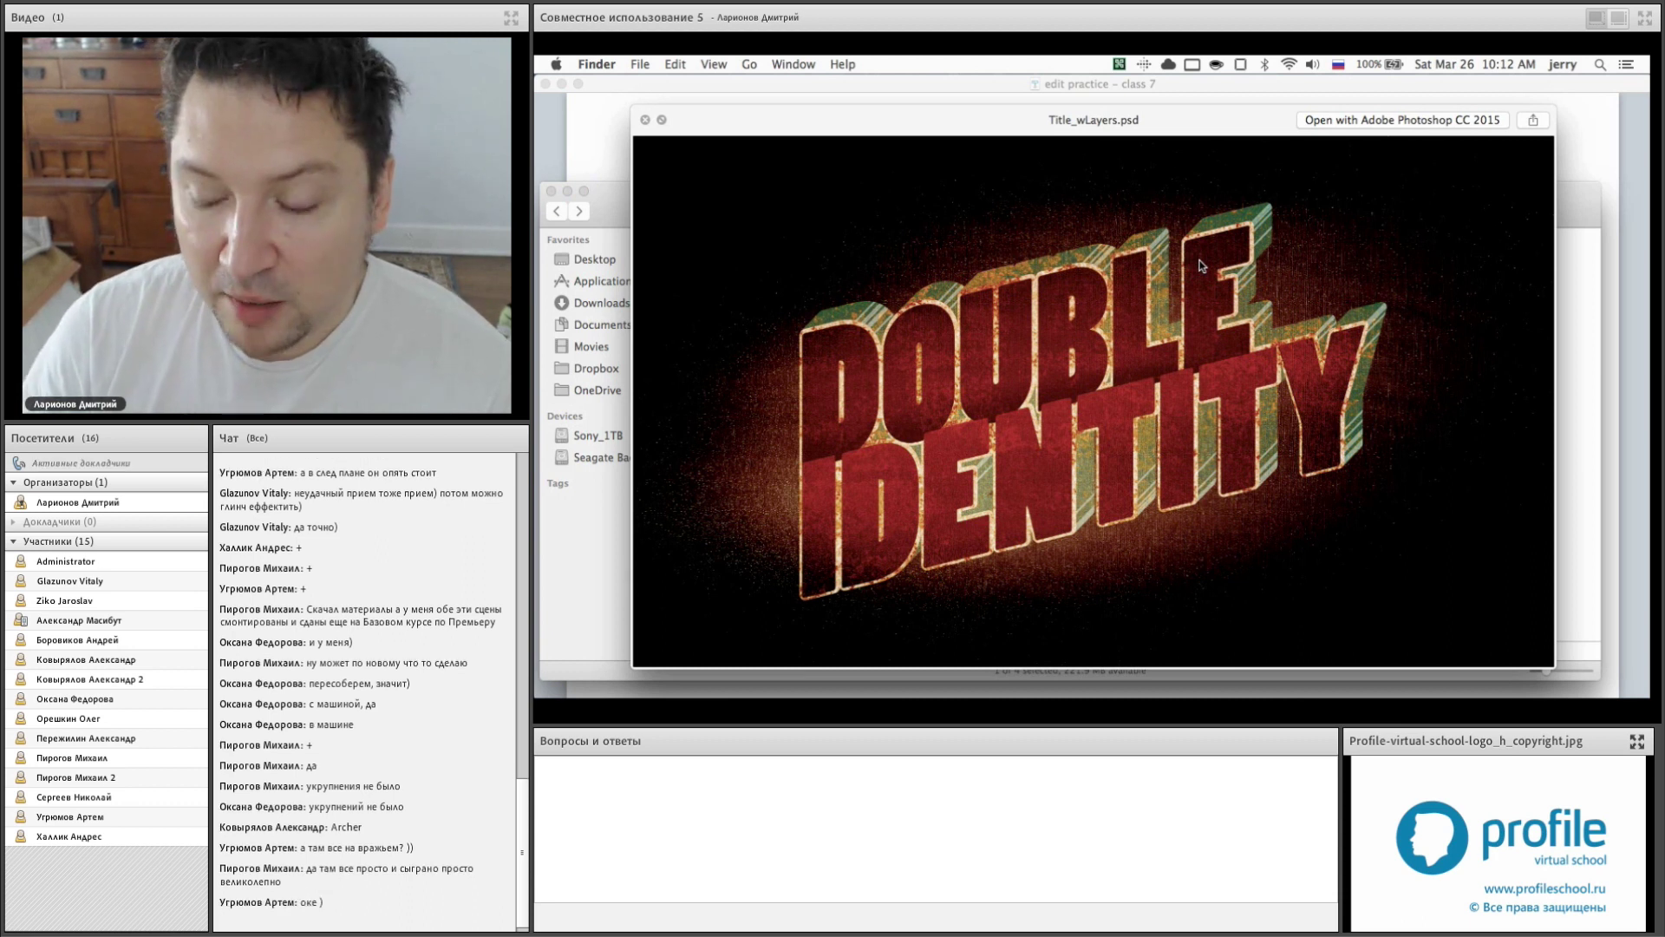
pyautogui.press('space')
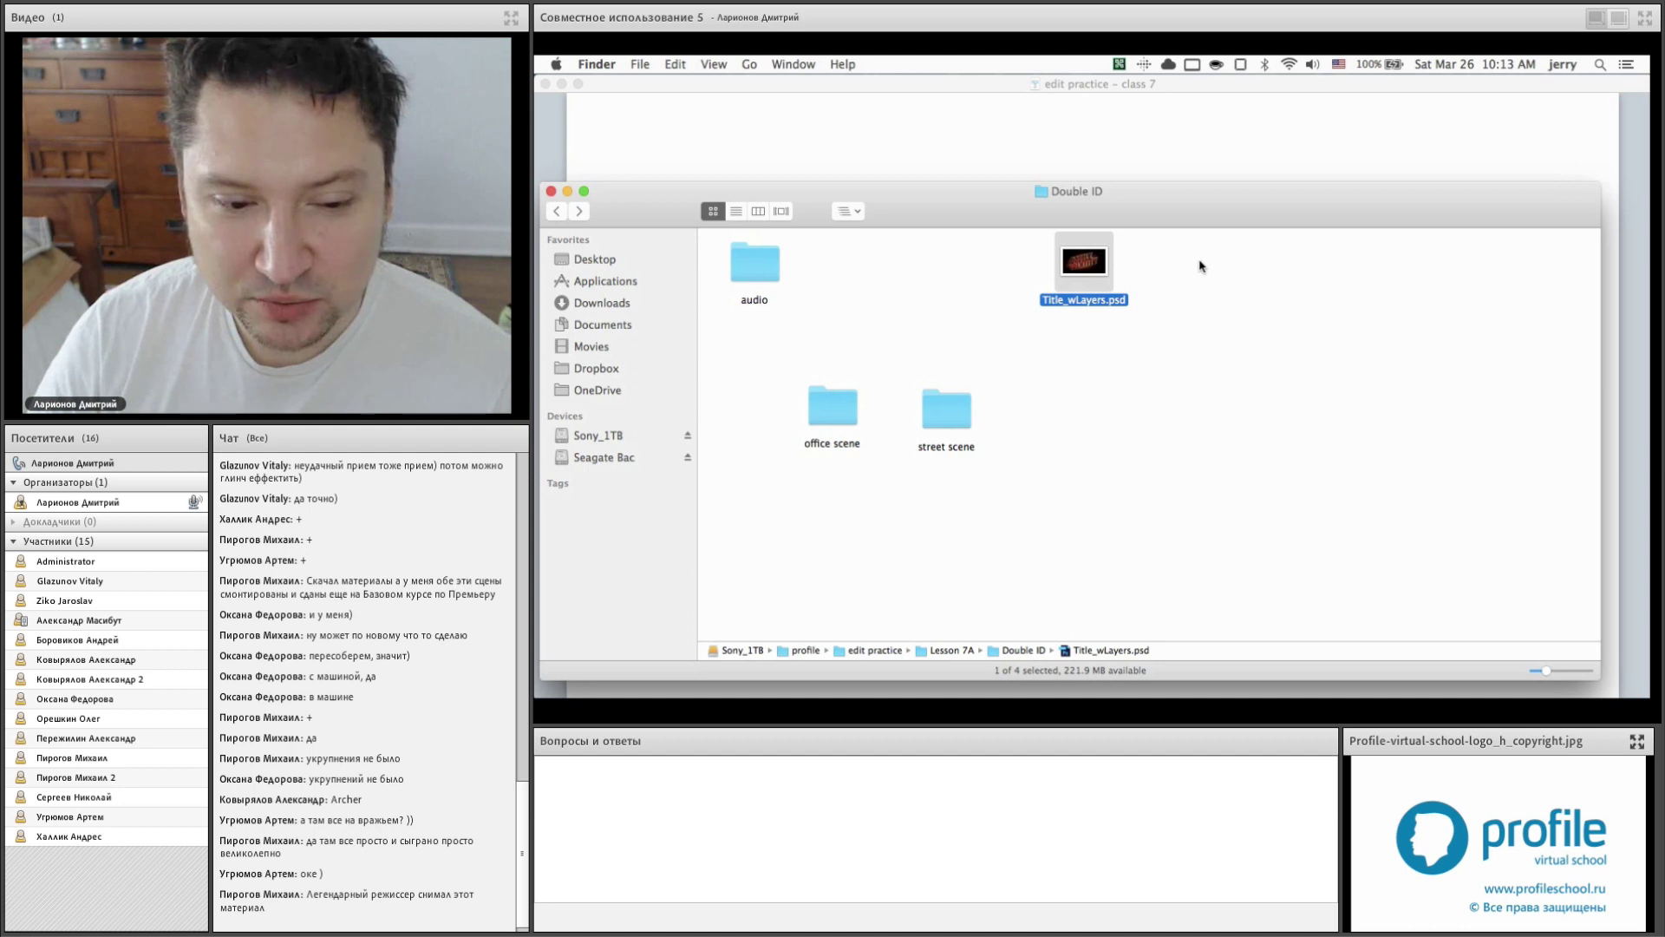
# - Find Final Cut Pro with a system search for "fin" and switch to it
pyautogui.press('super+space')
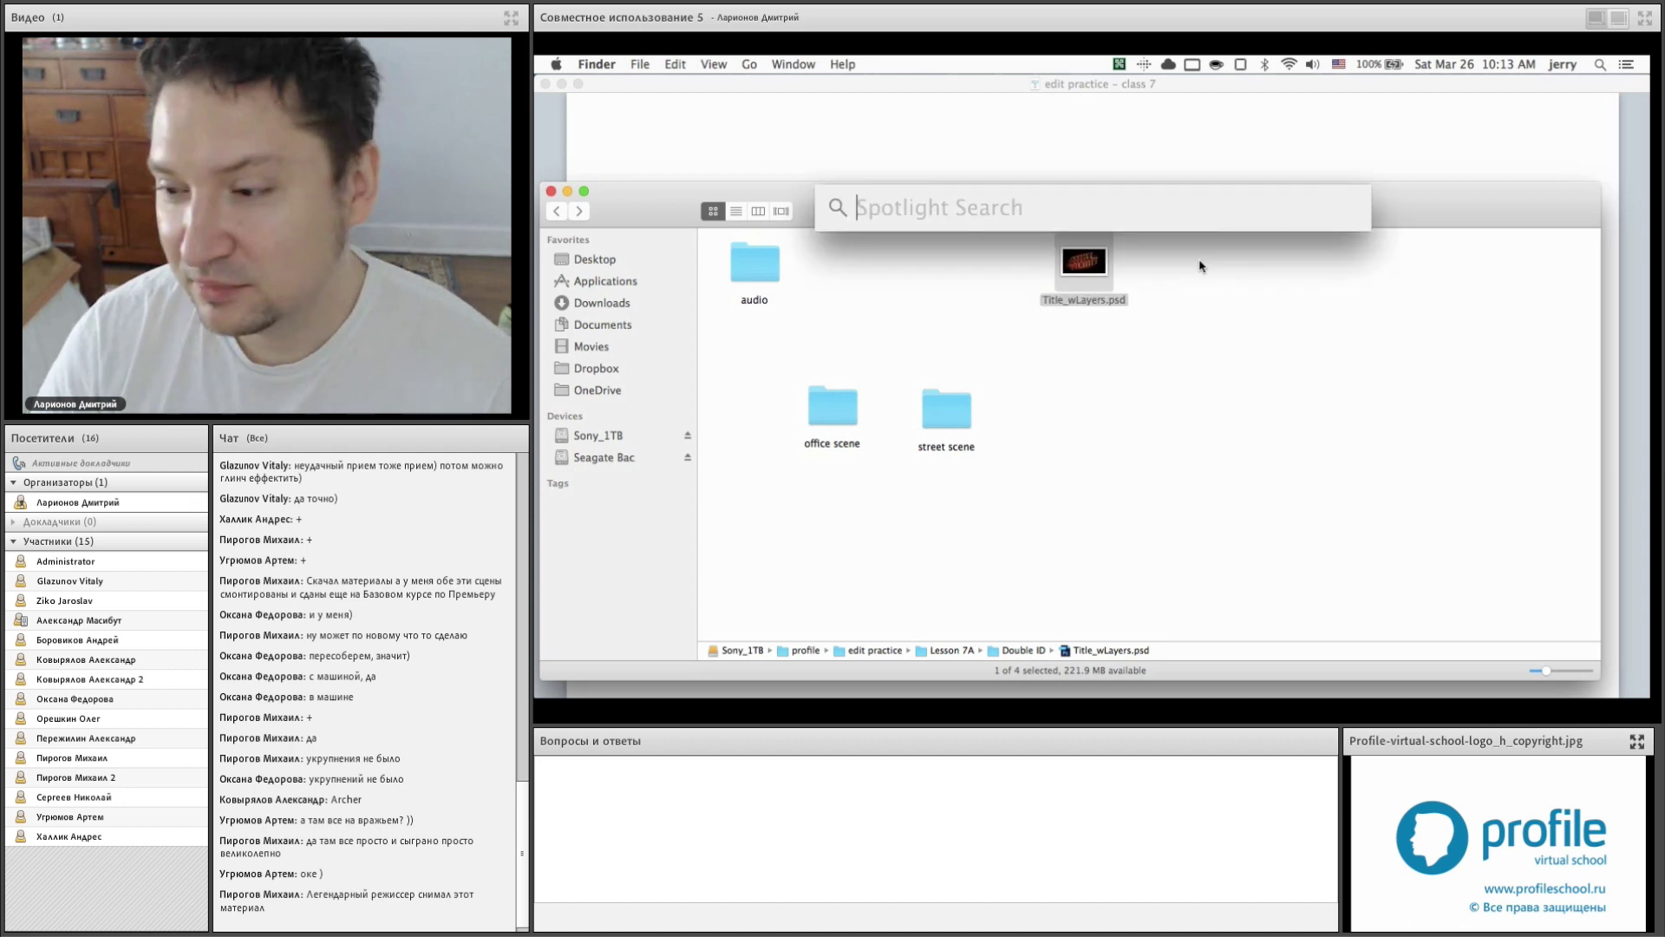
pyautogui.write('fin')
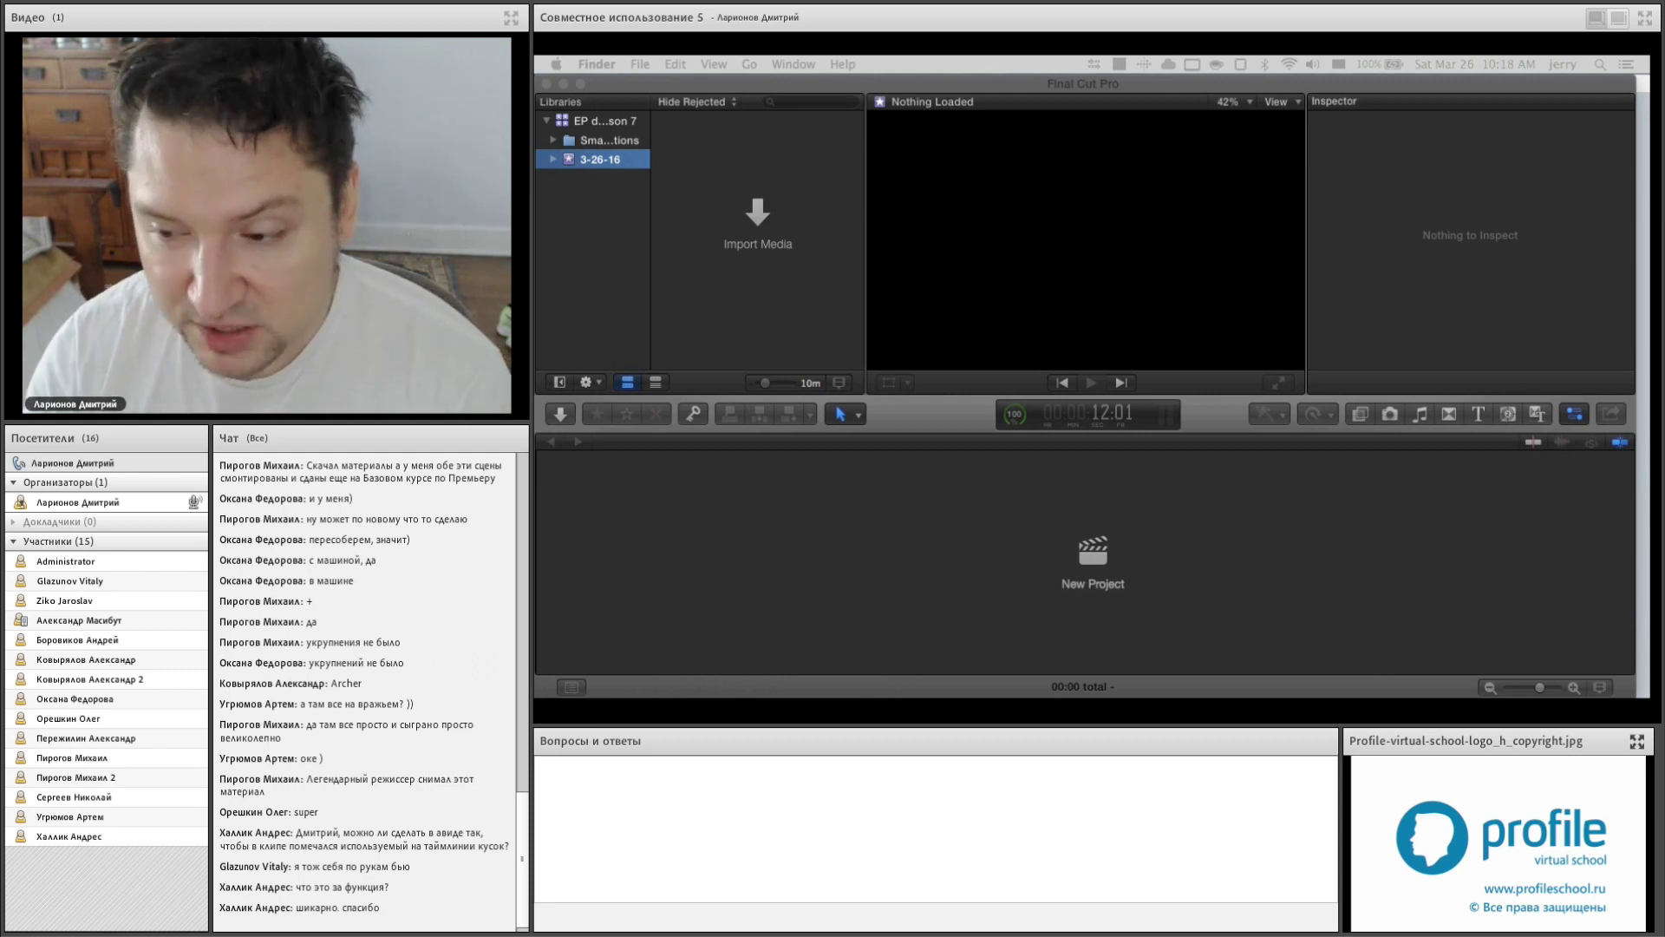
pyautogui.click(651, 299)
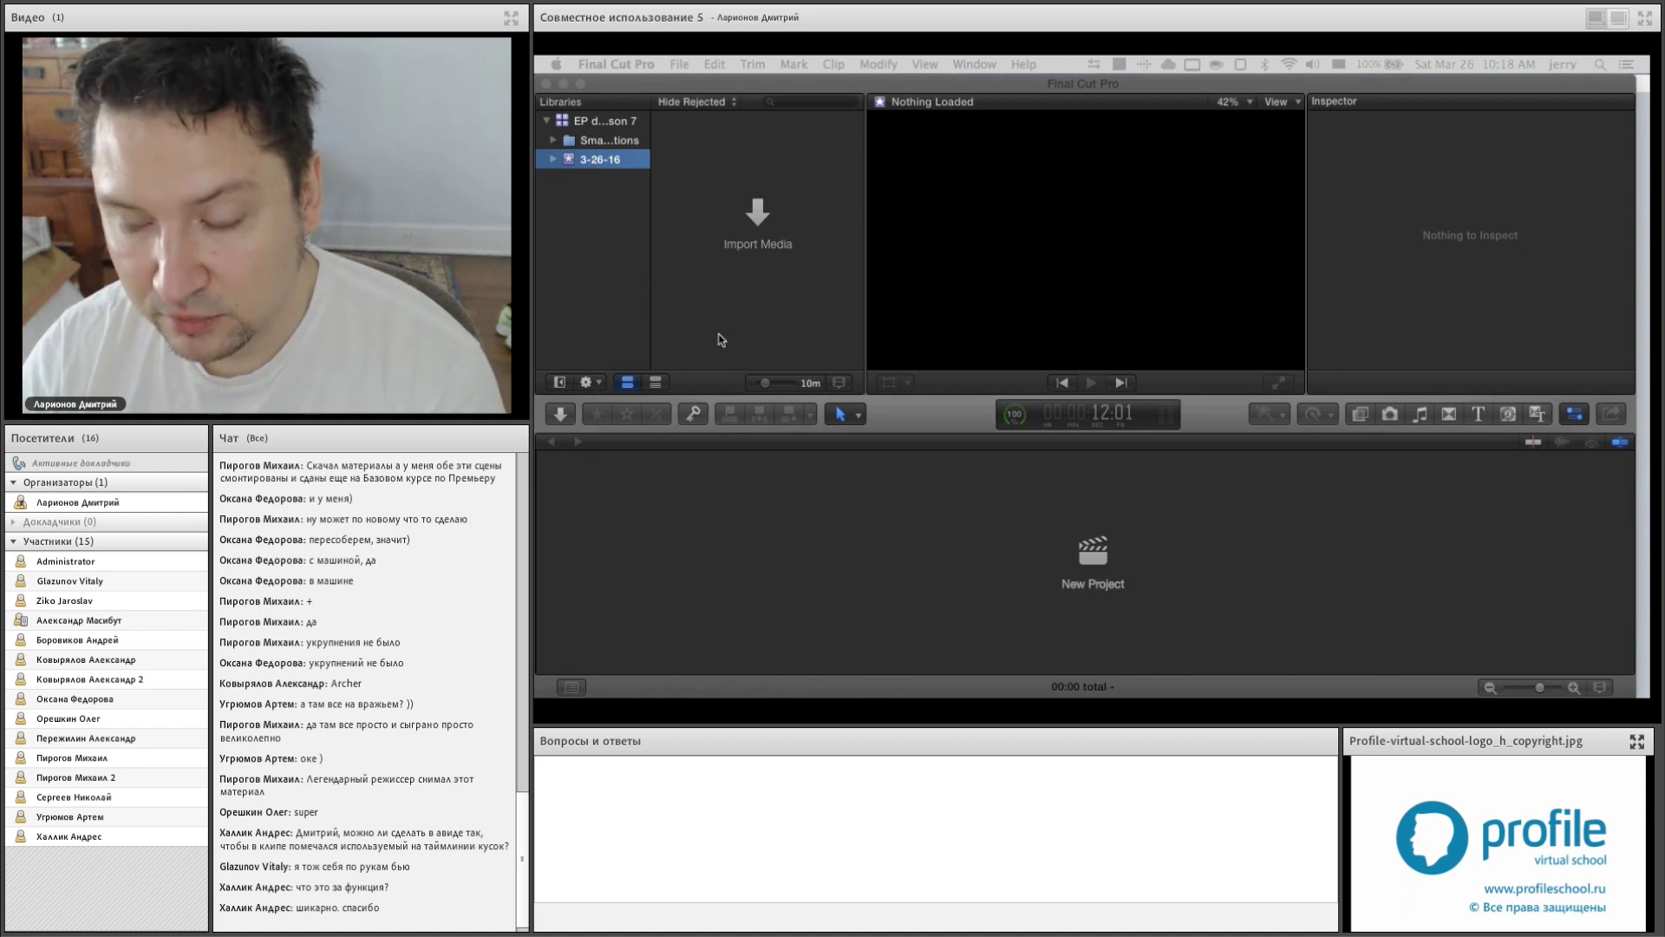
# - Rename the 3-26-16 event in the EP doubleID lesson 7 library as office
pyautogui.click(598, 159)
pyautogui.click(603, 159)
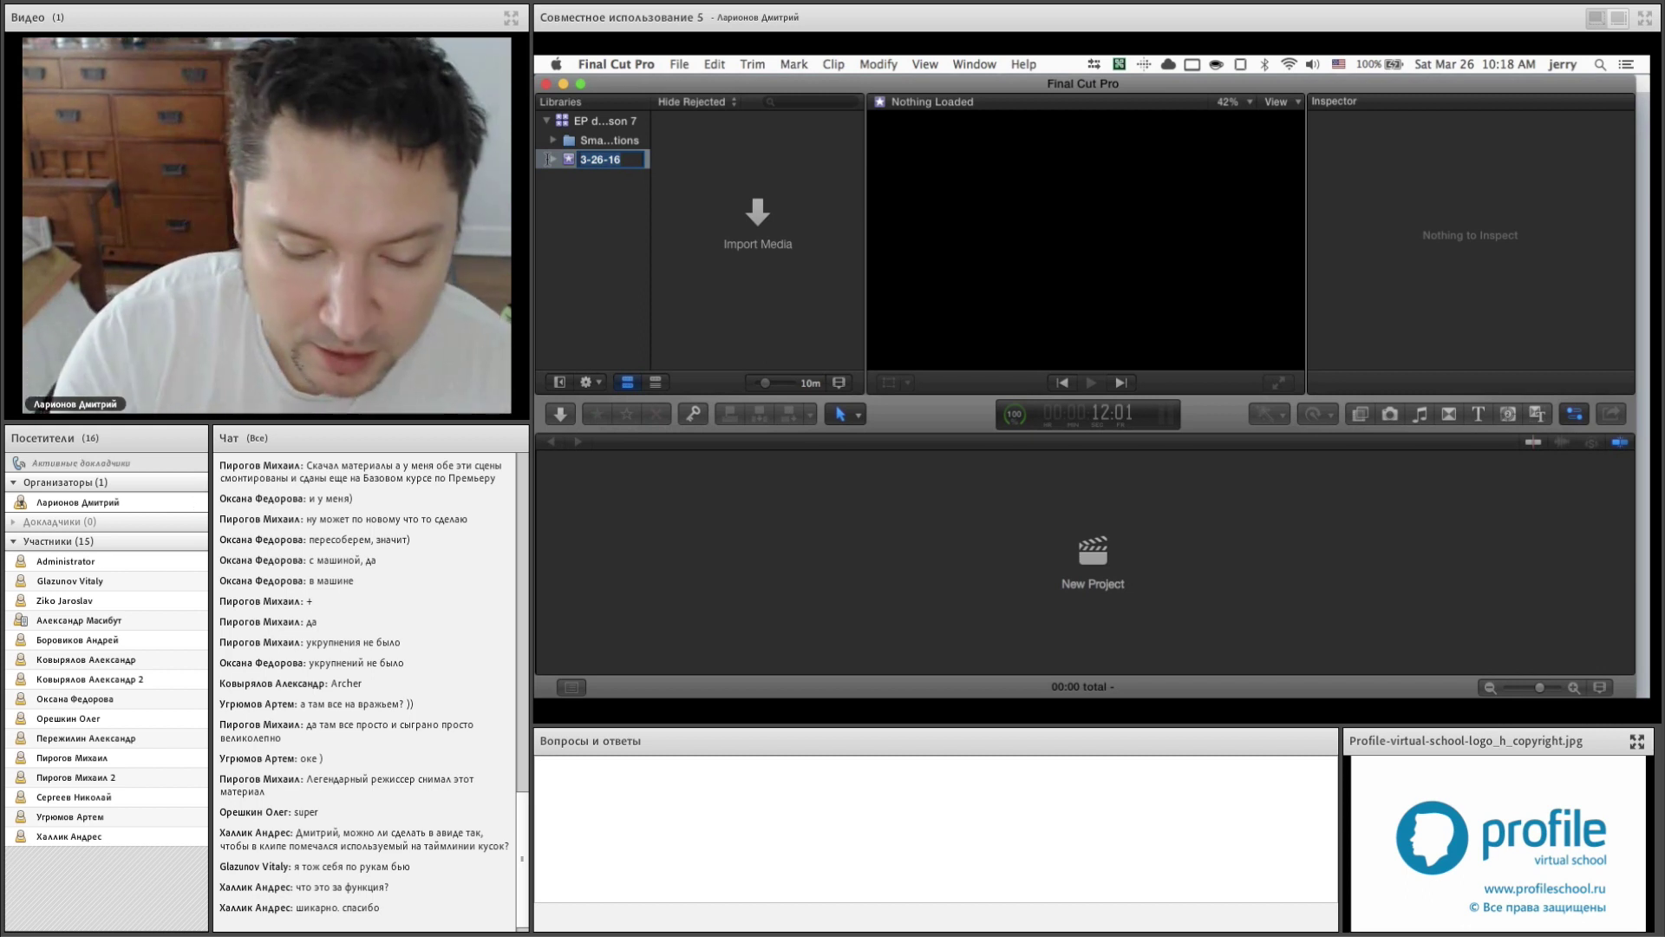
pyautogui.write('sffice')
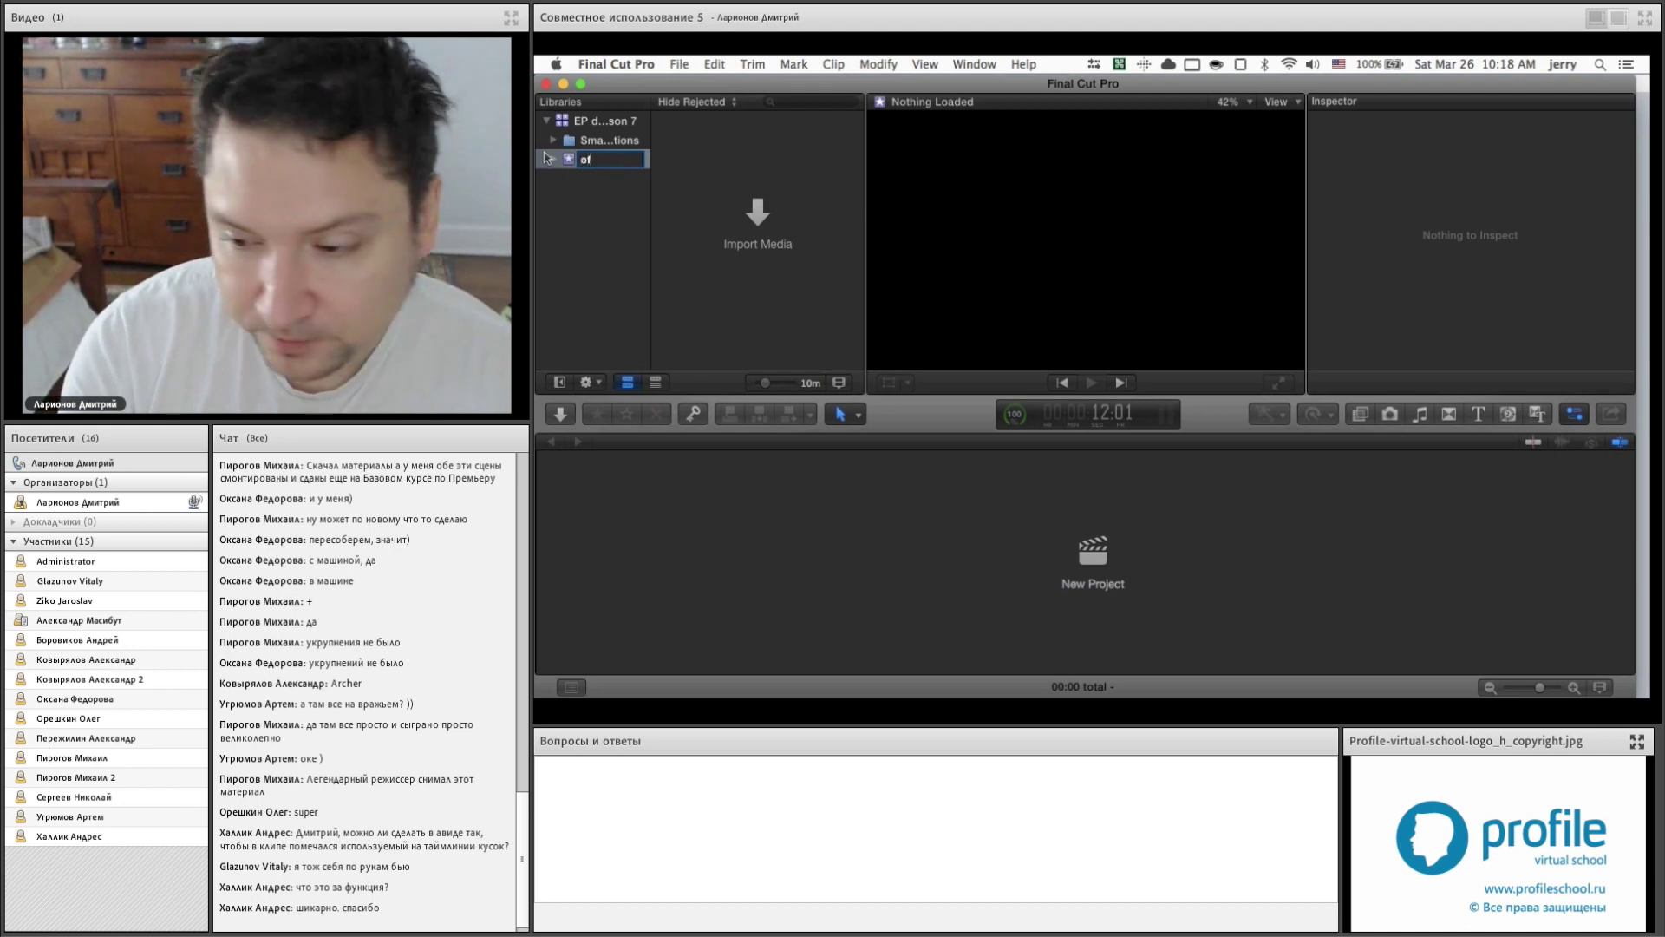
pyautogui.press('Return')
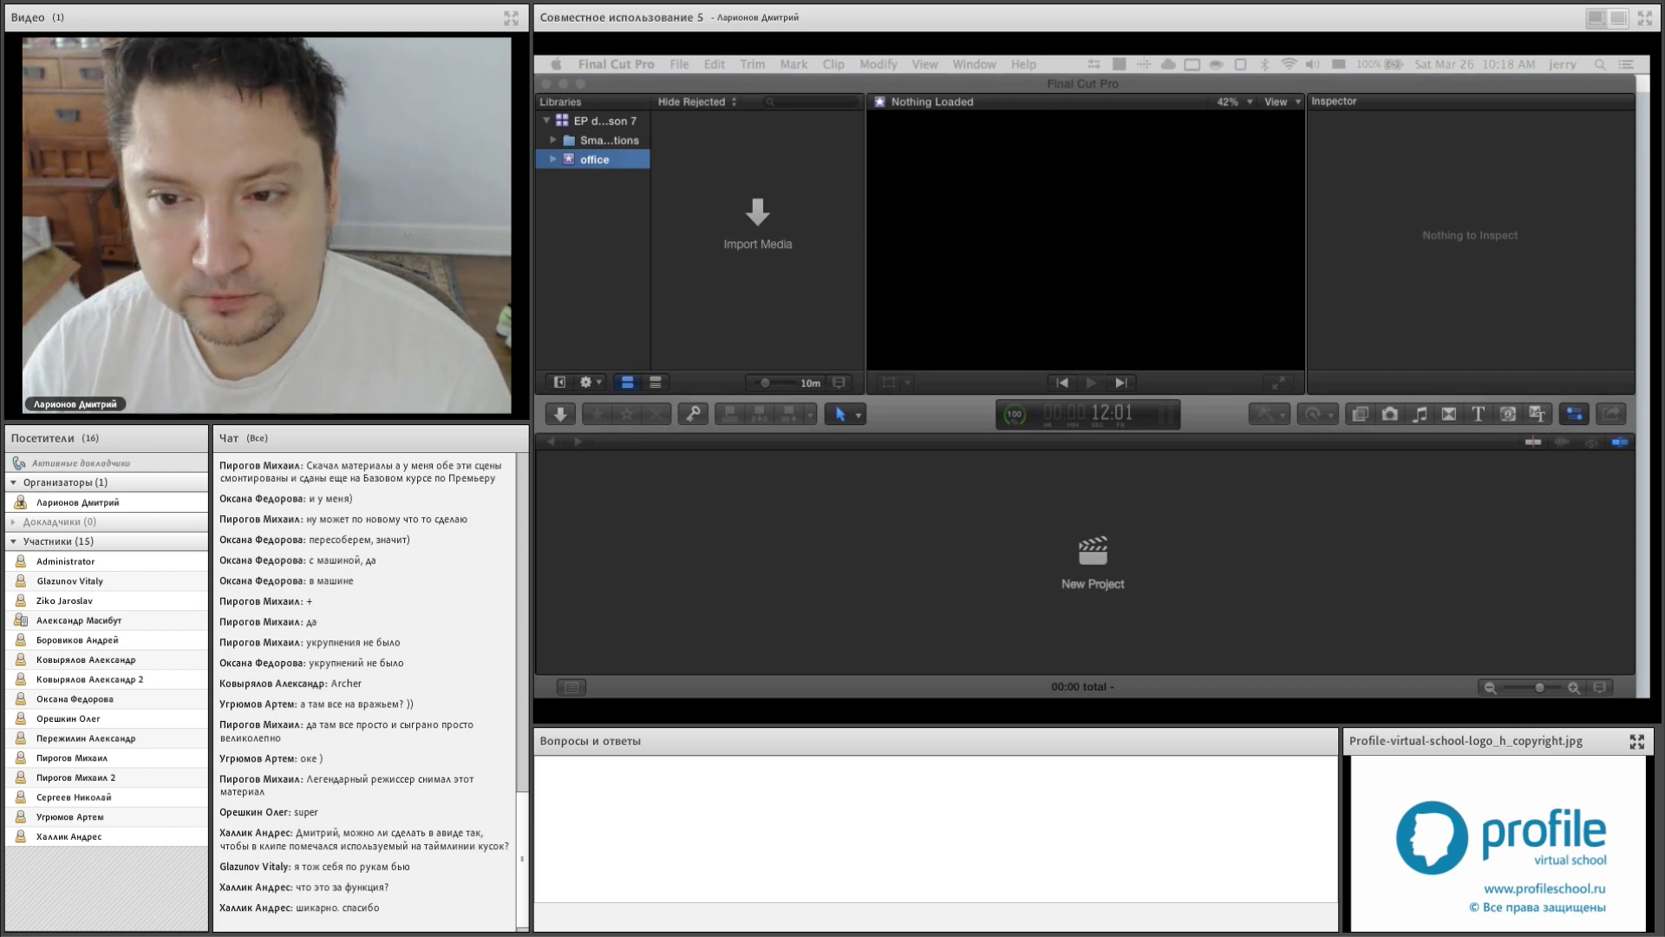
# - Import the office scene clips into the office event and widen the clip browser to fit three thumbnails per row
pyautogui.moveTo(538, 477); pyautogui.dragTo(621, 159)
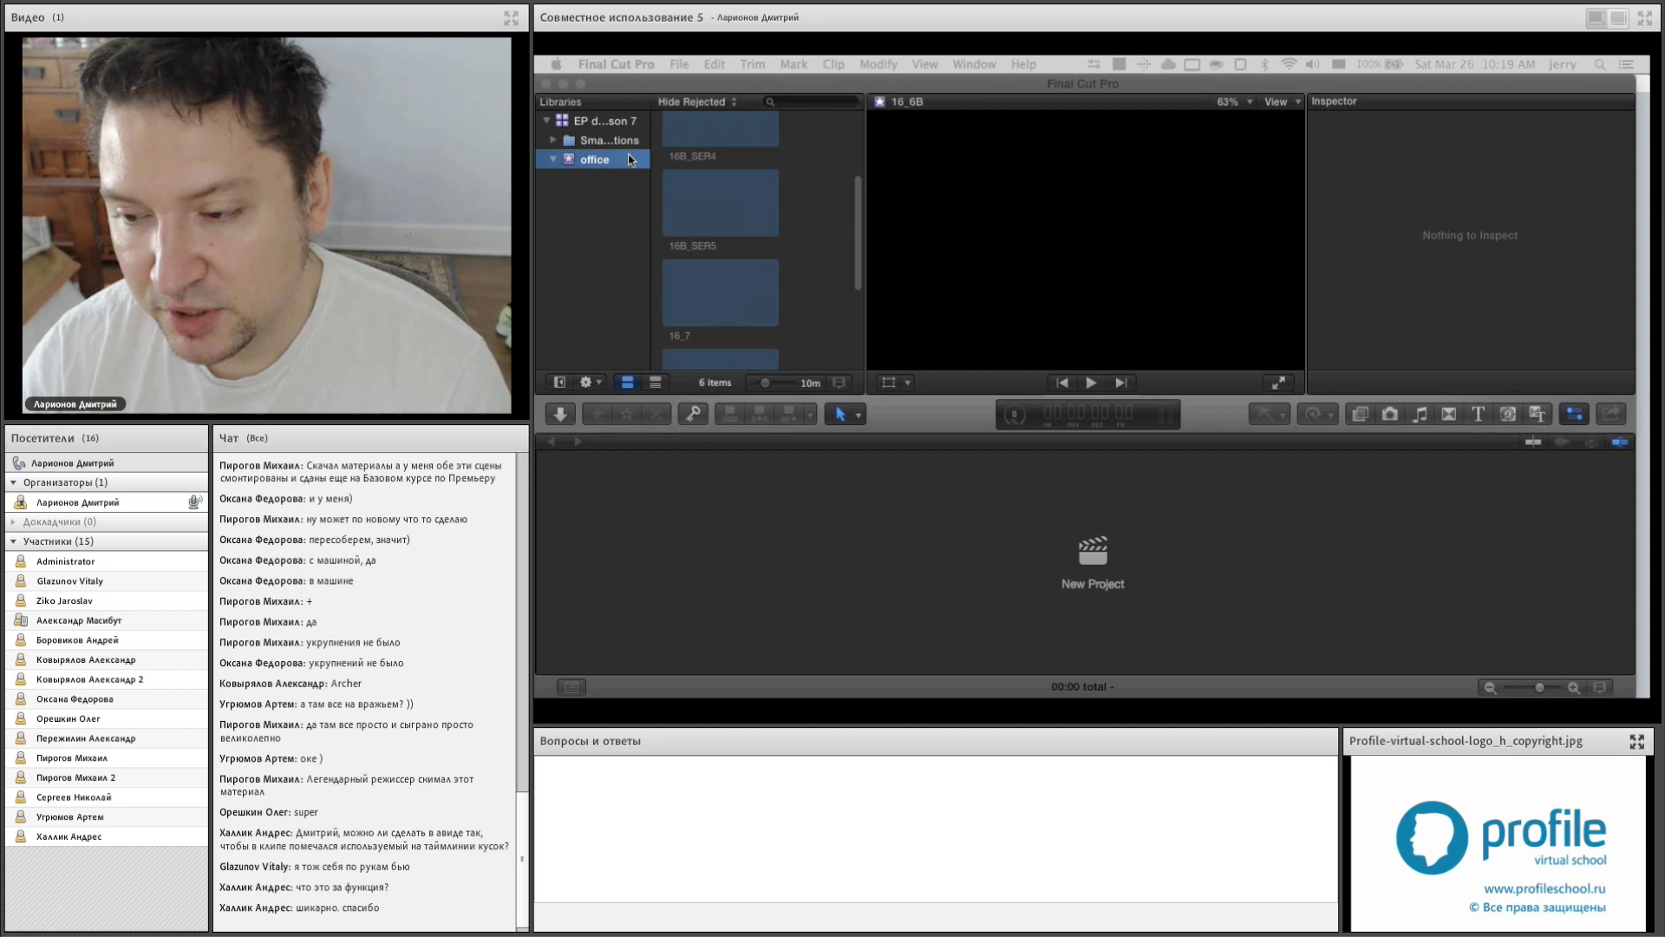
pyautogui.click(868, 236)
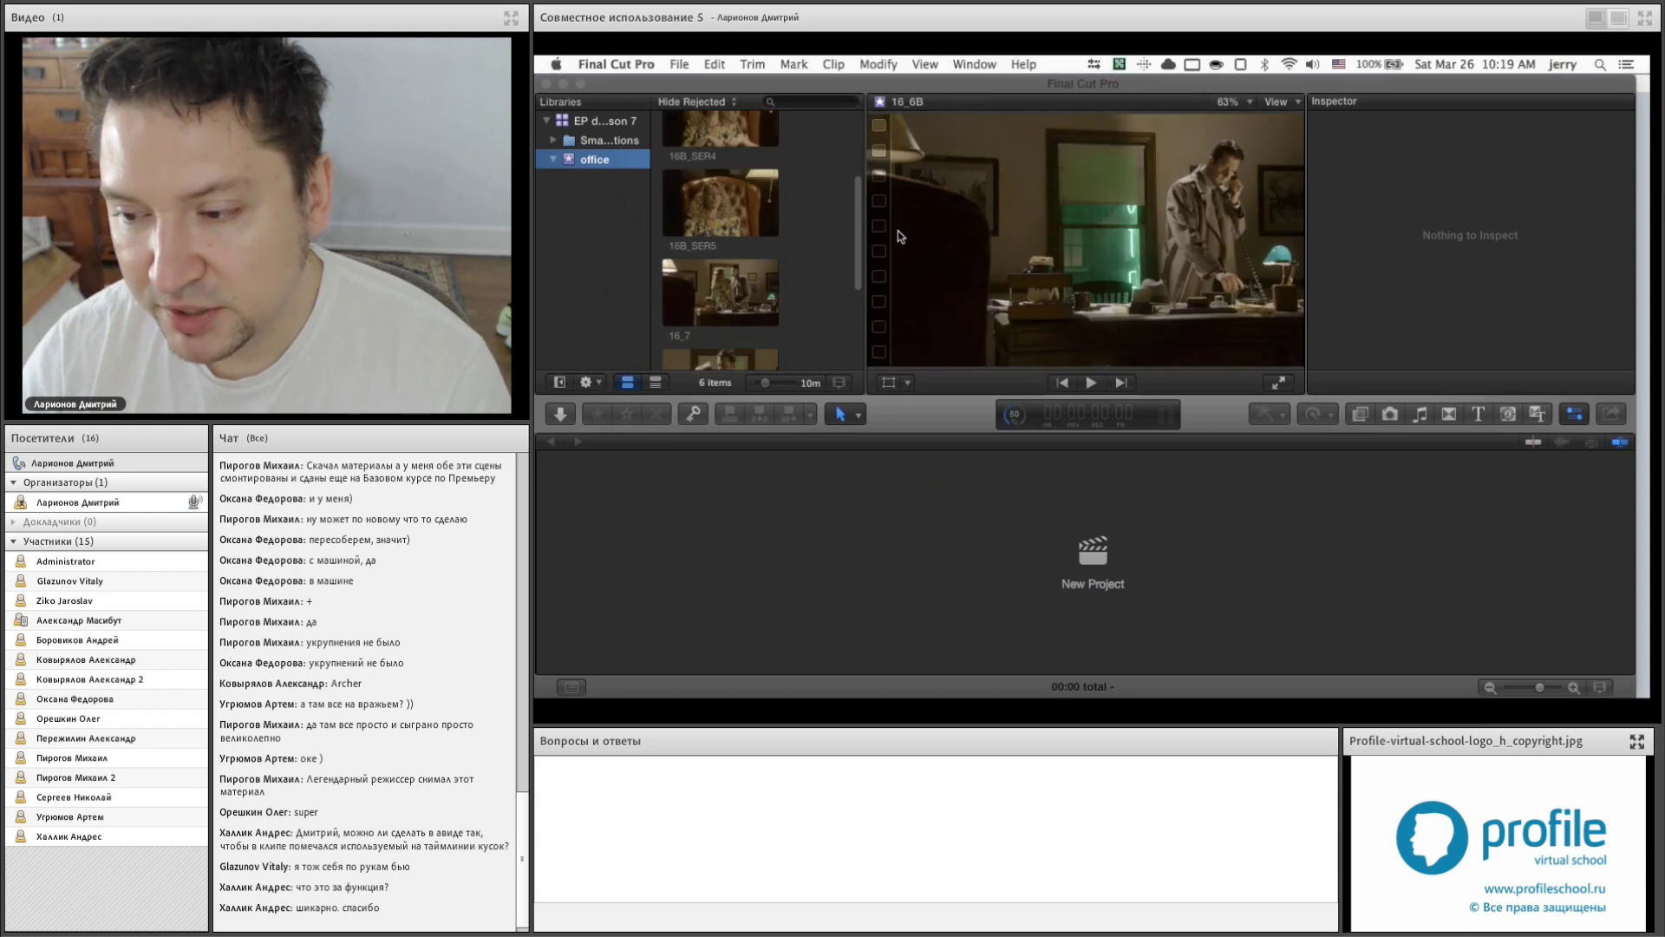
pyautogui.moveTo(862, 339); pyautogui.dragTo(931, 326)
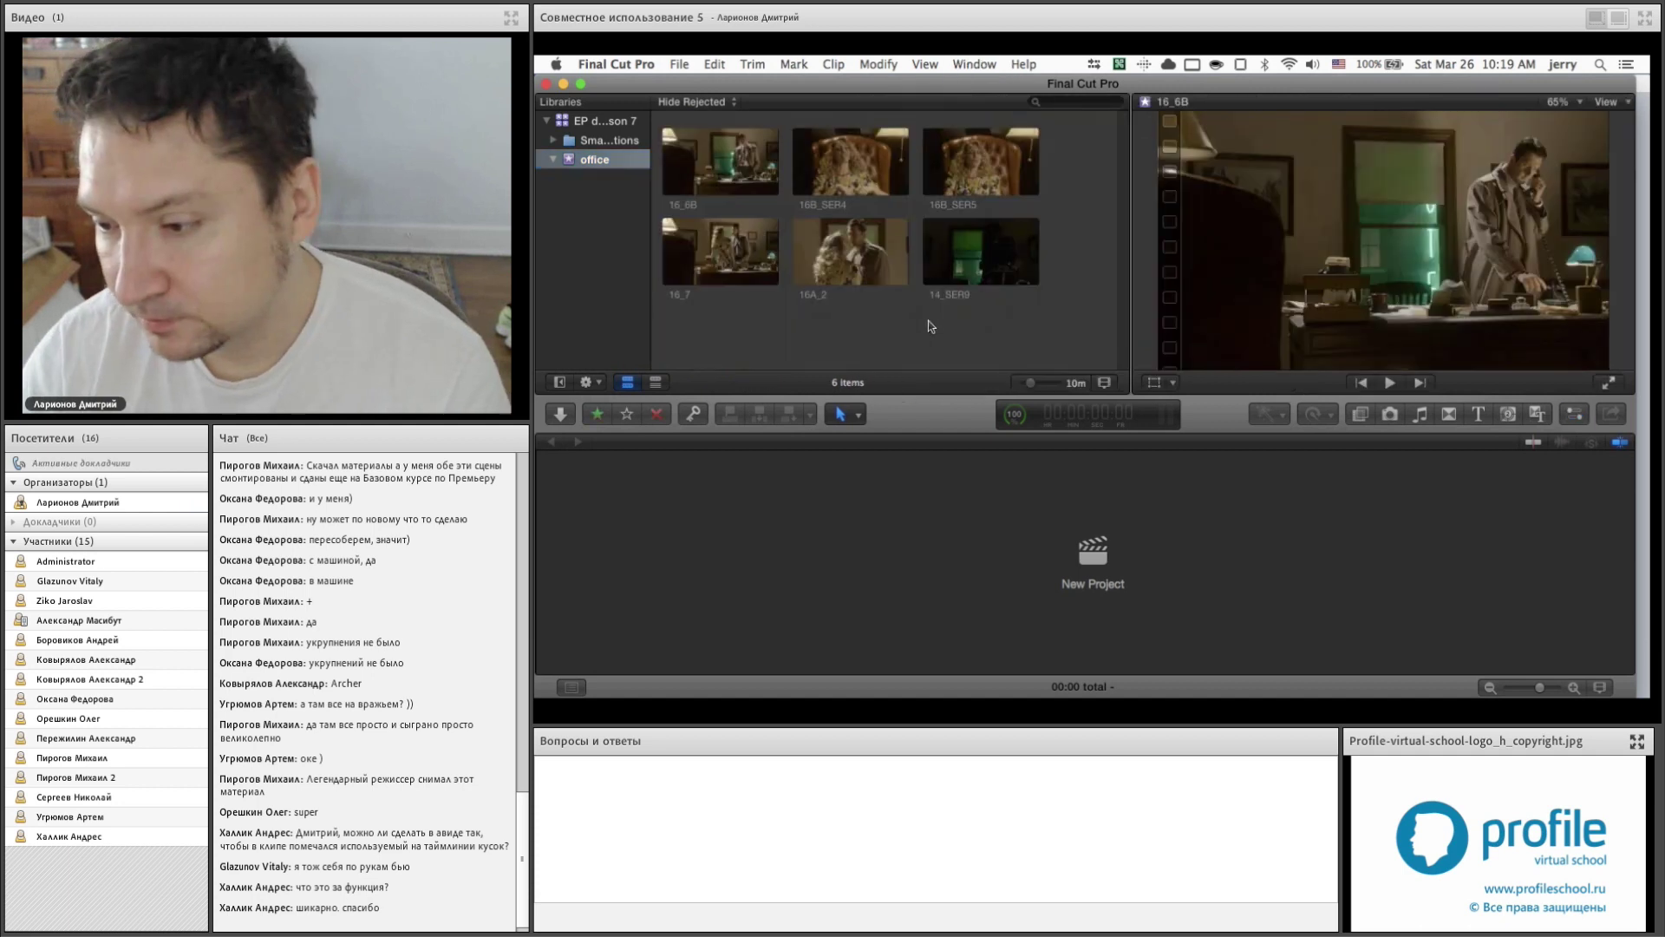
pyautogui.moveTo(1133, 278); pyautogui.dragTo(1099, 286)
# - Create an event named street in the EP doubleID lesson 7 library and import the street scene clips into it
pyautogui.rightClick(599, 119)
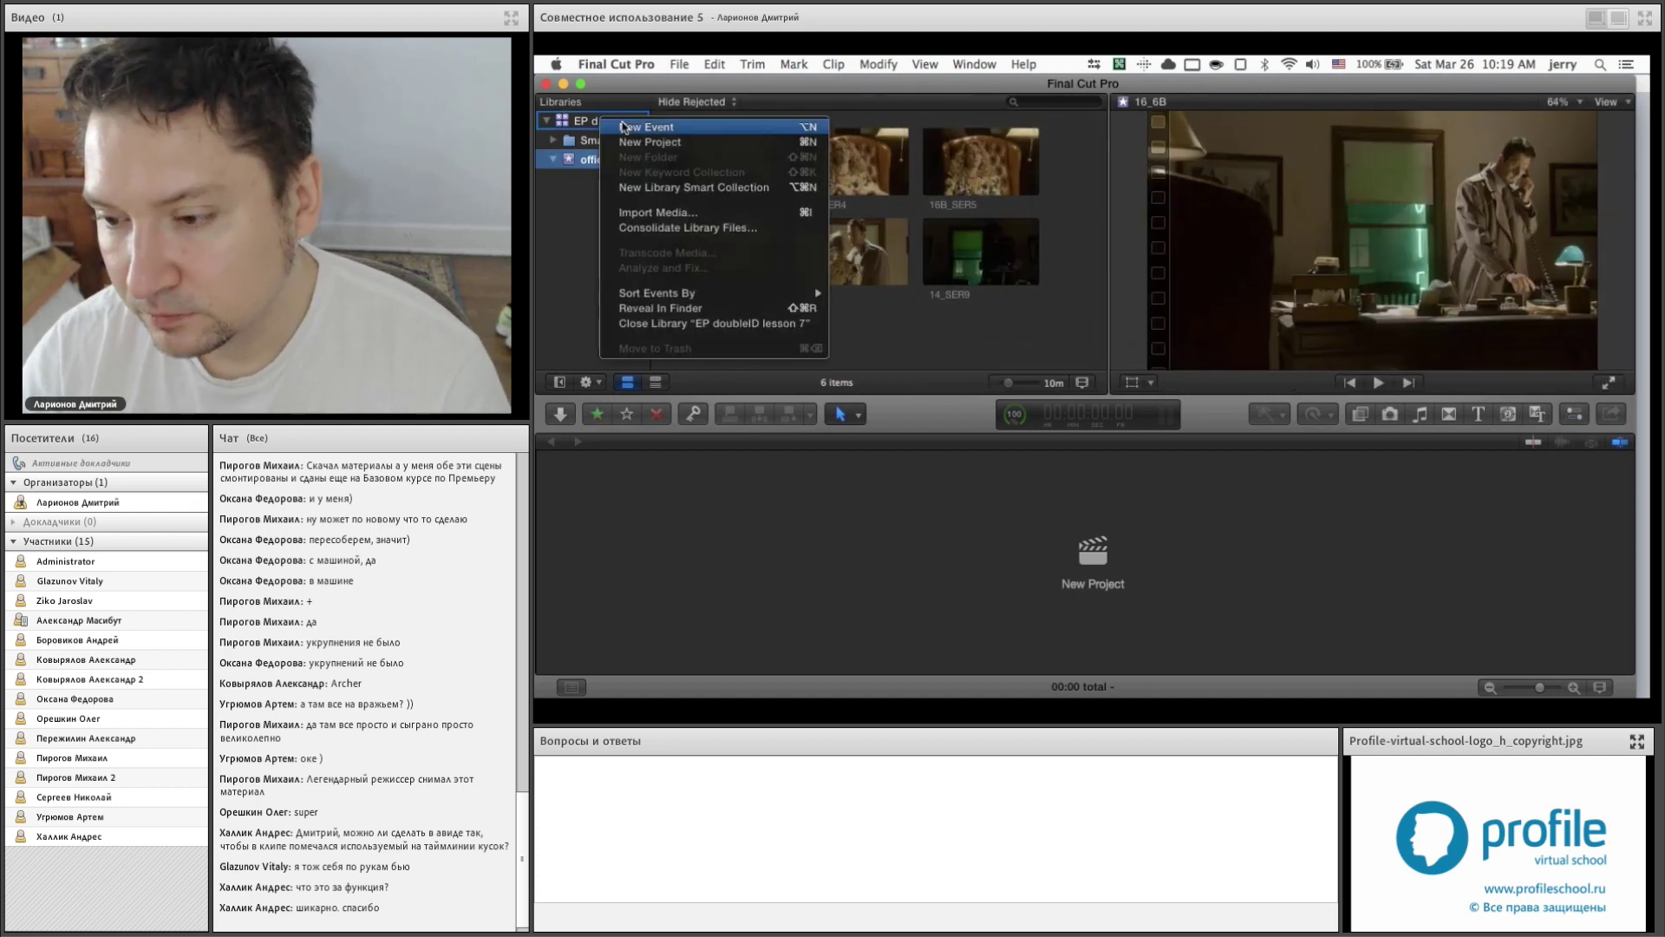
pyautogui.click(687, 141)
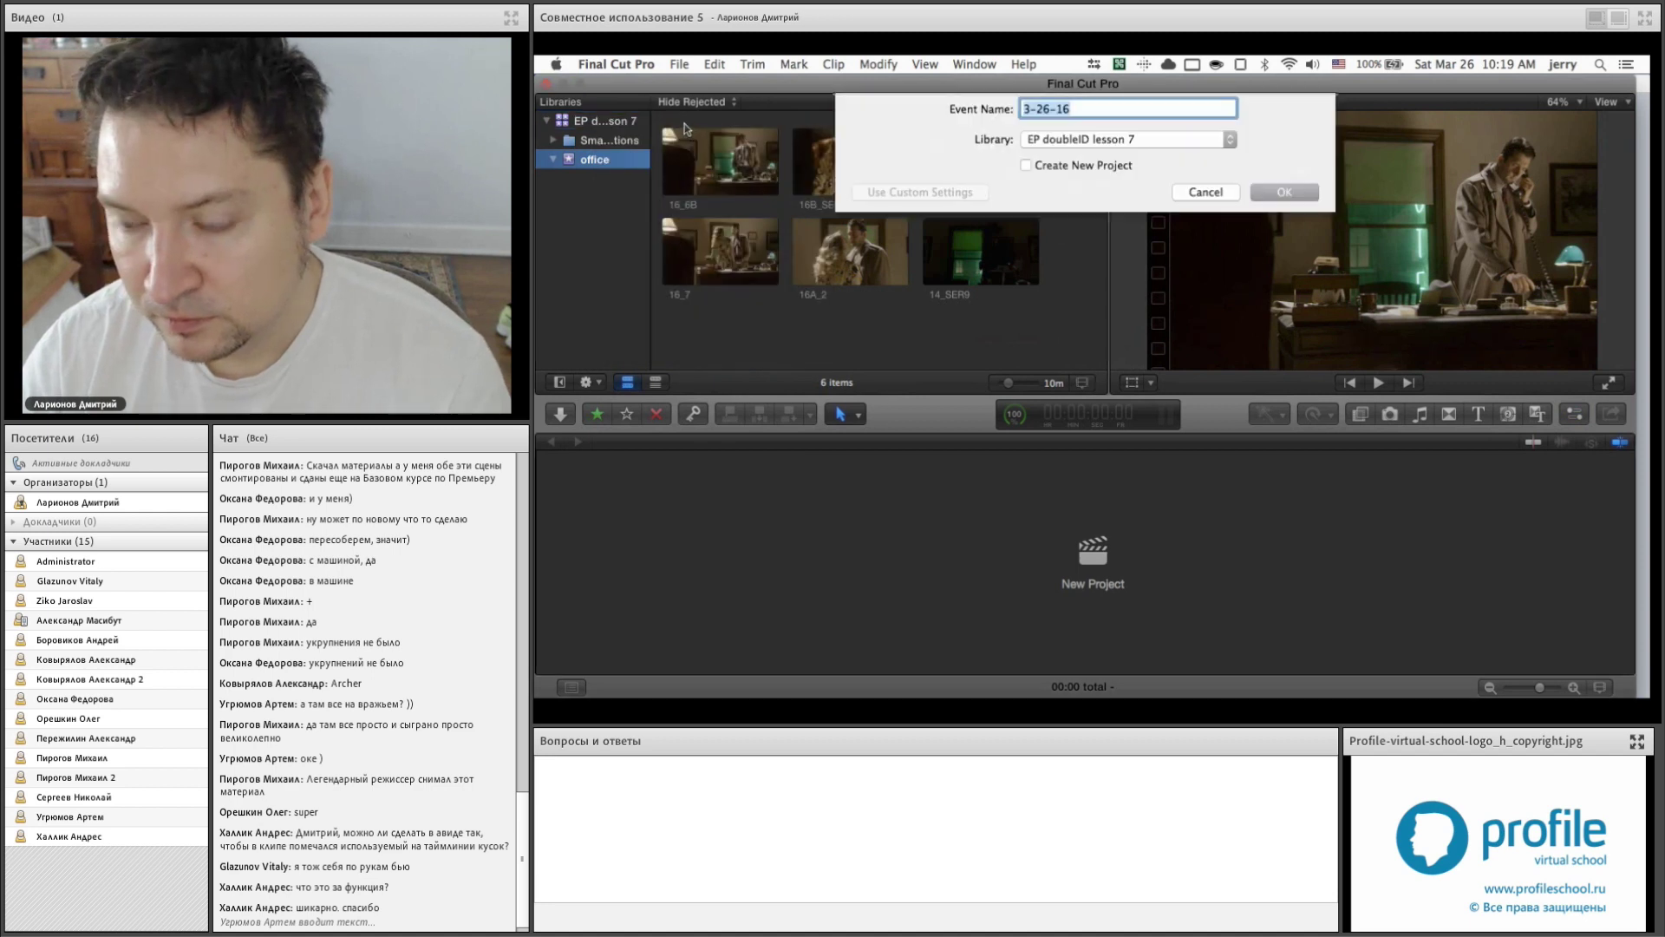
pyautogui.write('s')
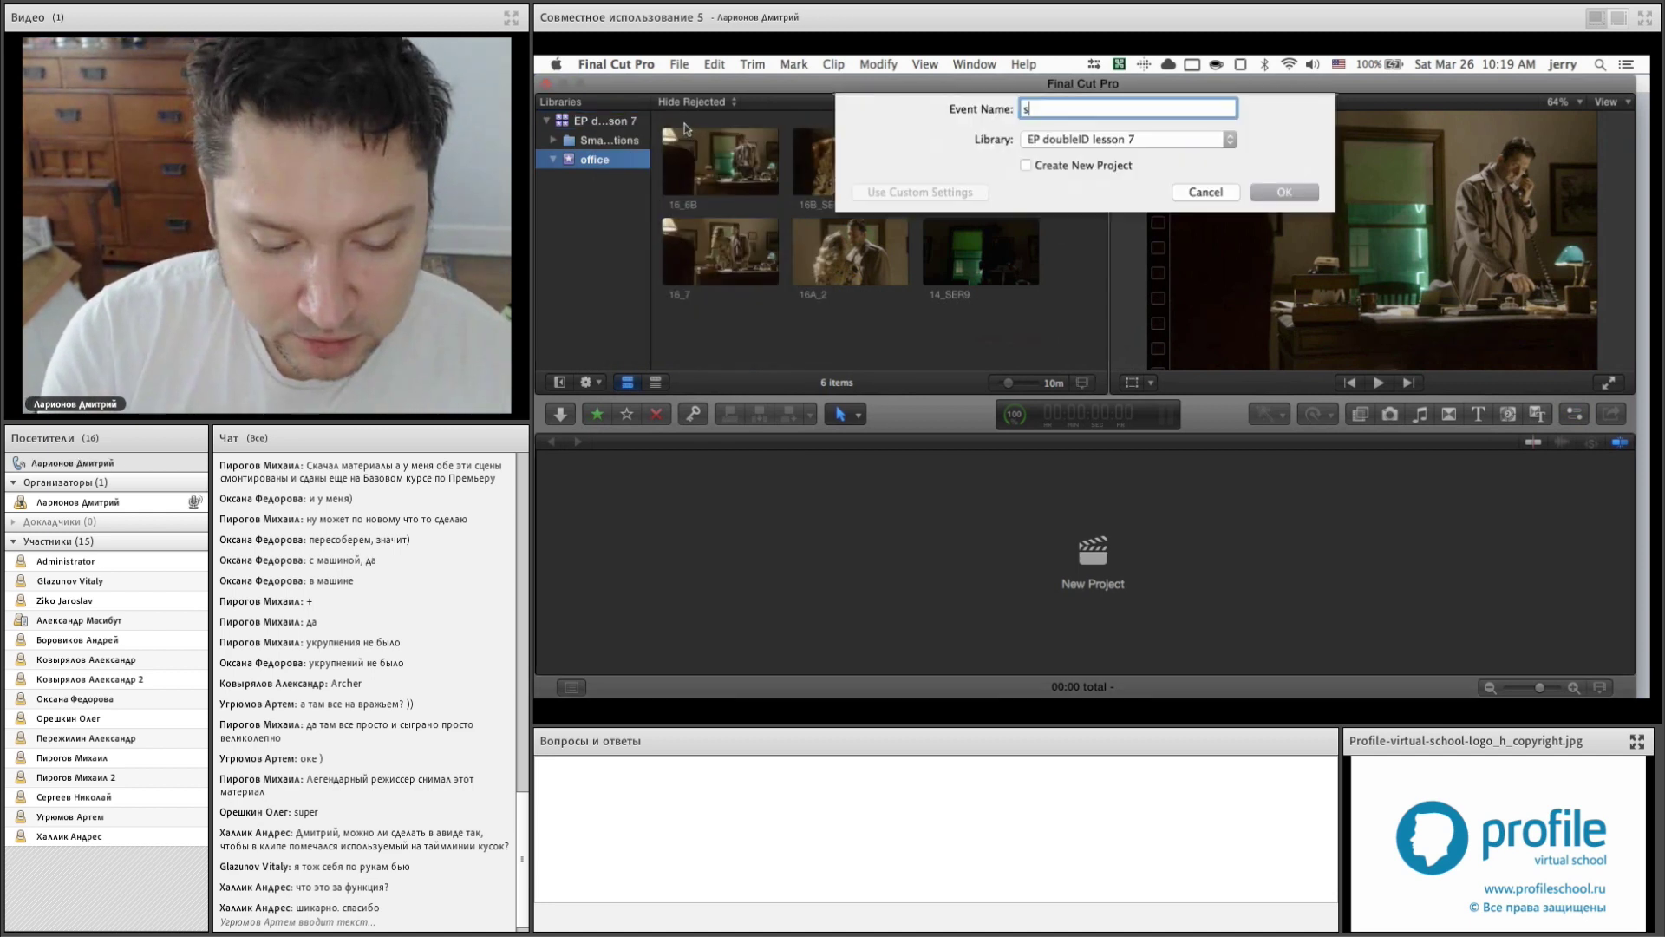
pyautogui.write('treet')
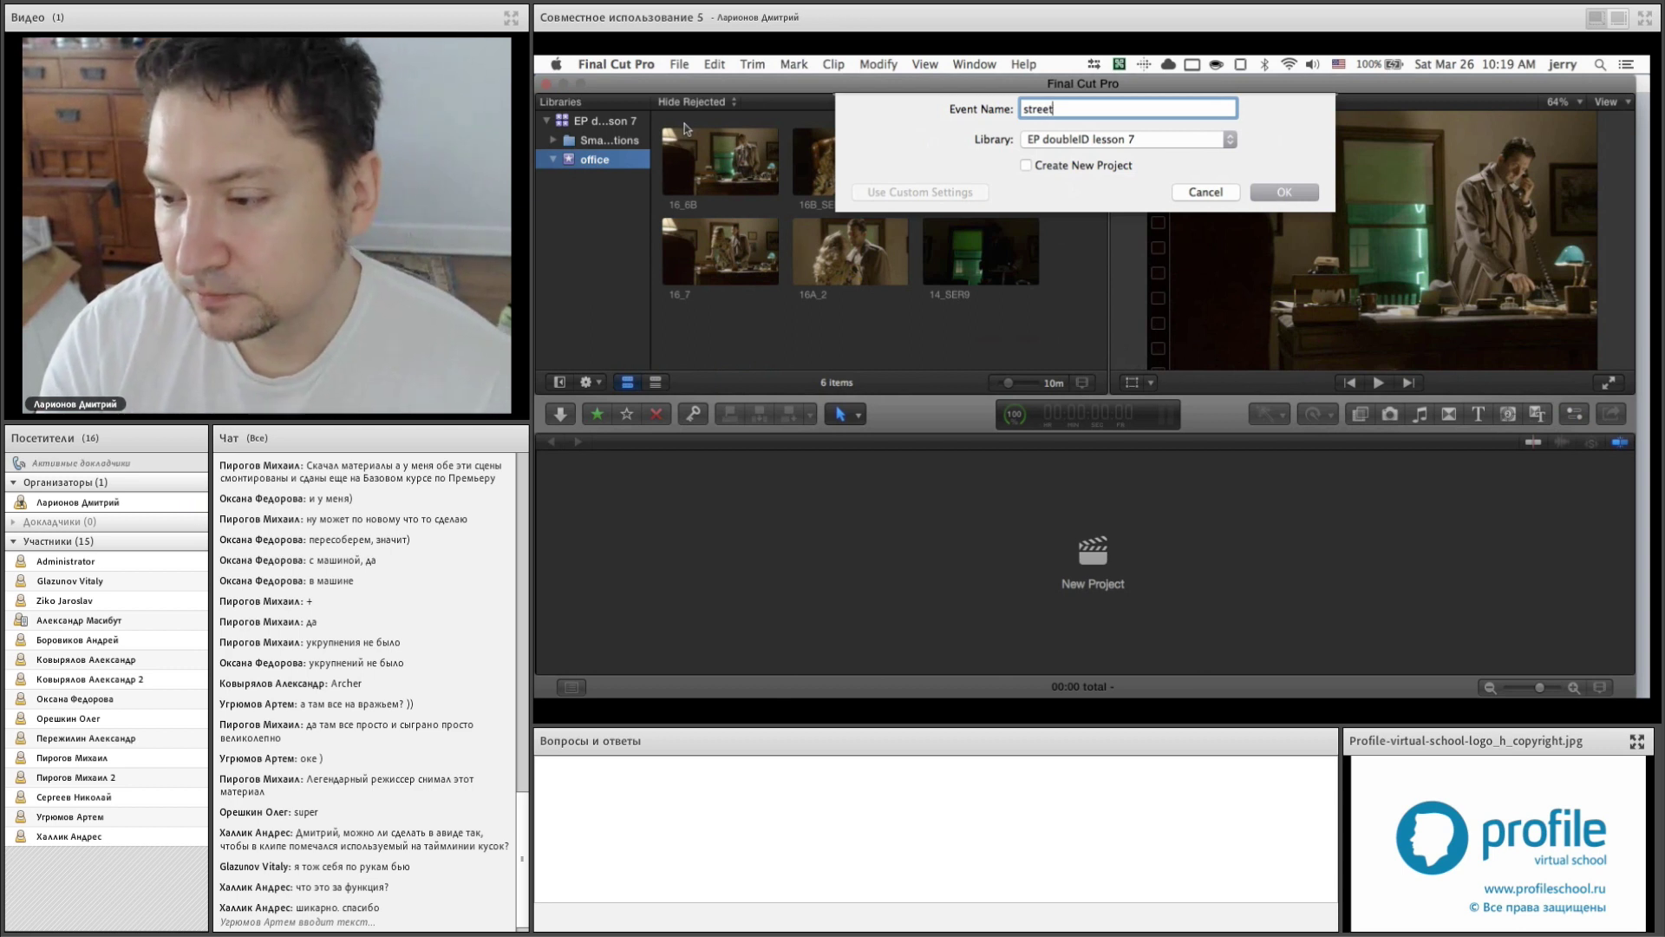
pyautogui.press('Return')
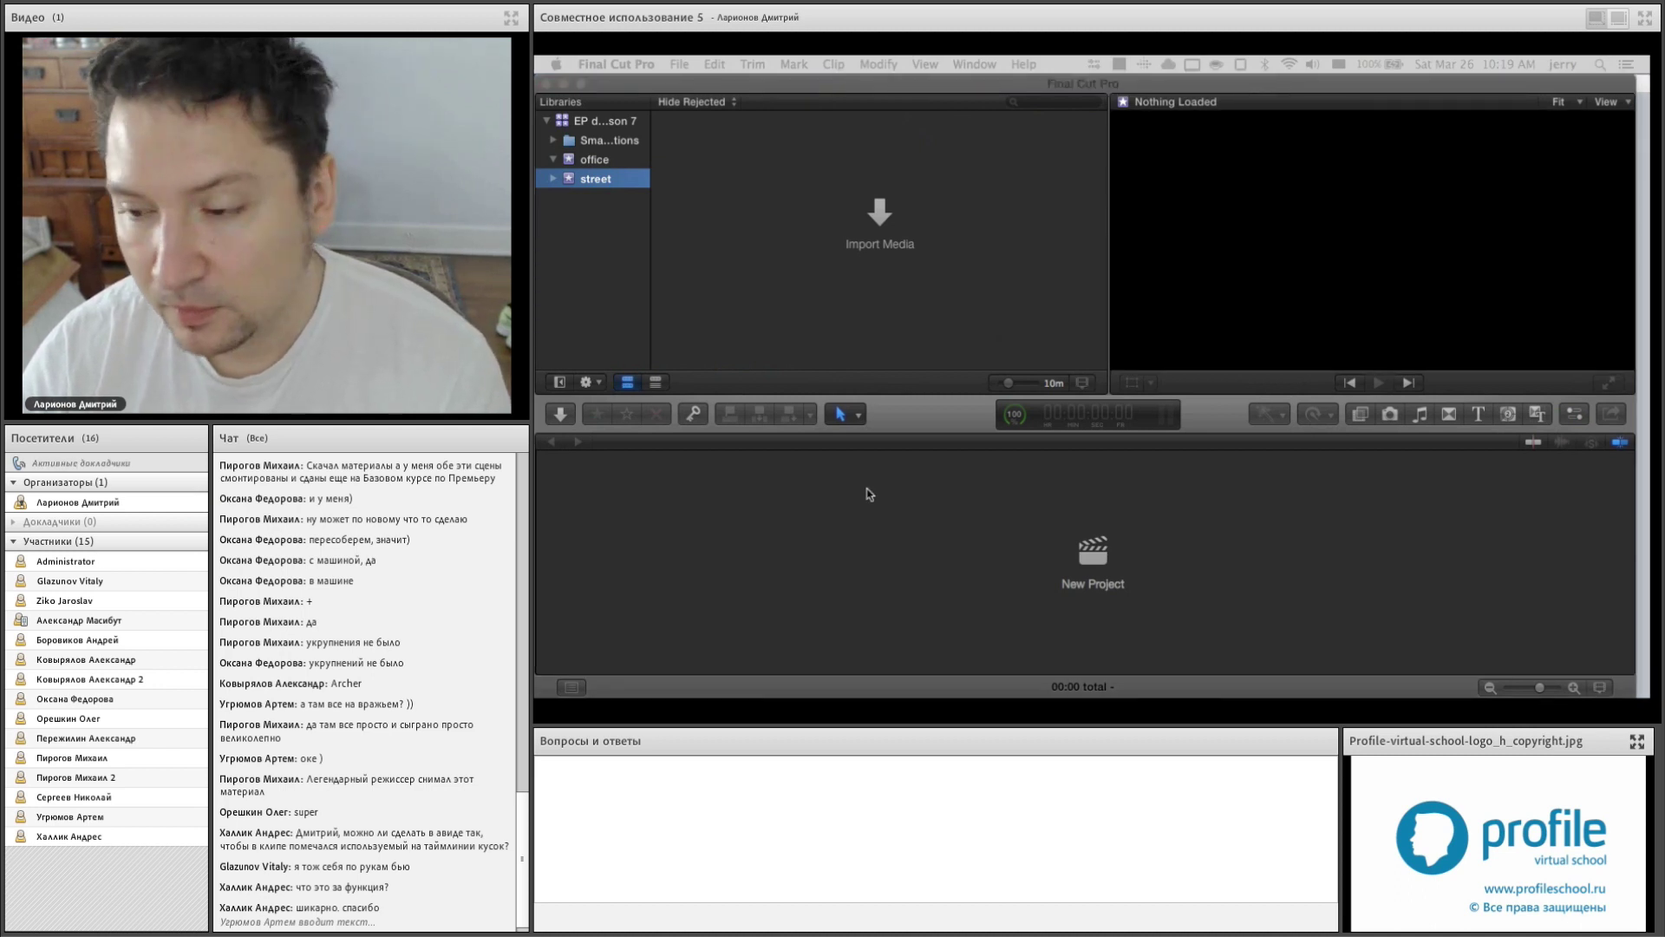
pyautogui.moveTo(870, 494); pyautogui.dragTo(595, 179)
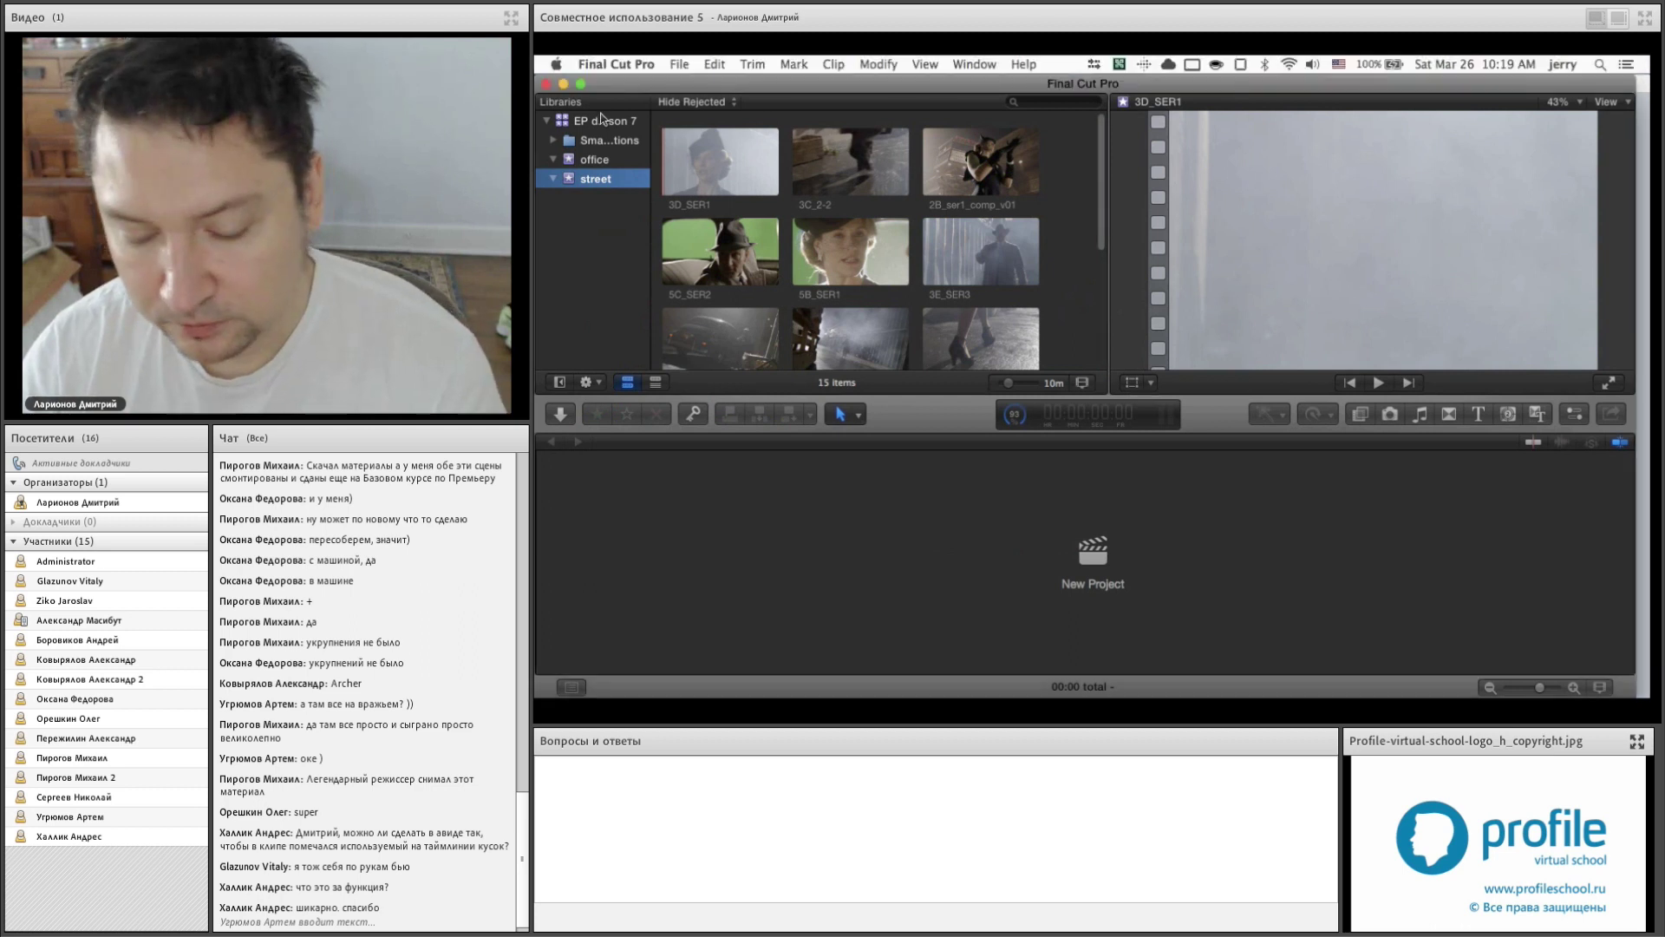
# - Create another event named edits in the EP doubleID lesson 7 library
pyautogui.hotkey('alt', 'n')
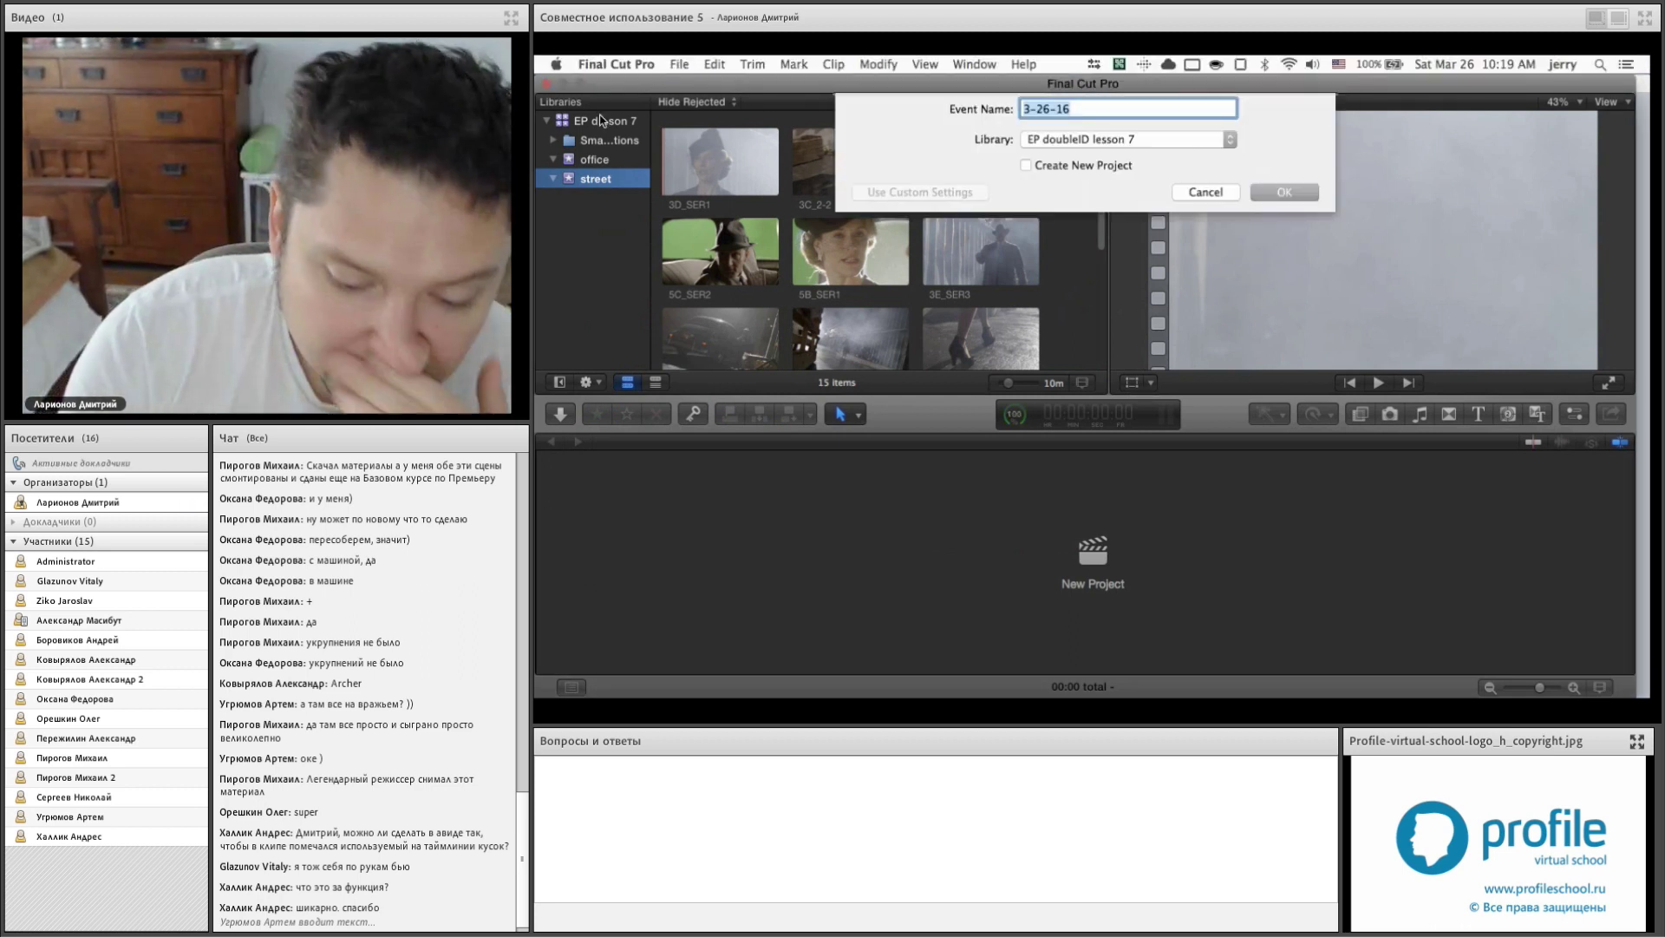
pyautogui.write('p')
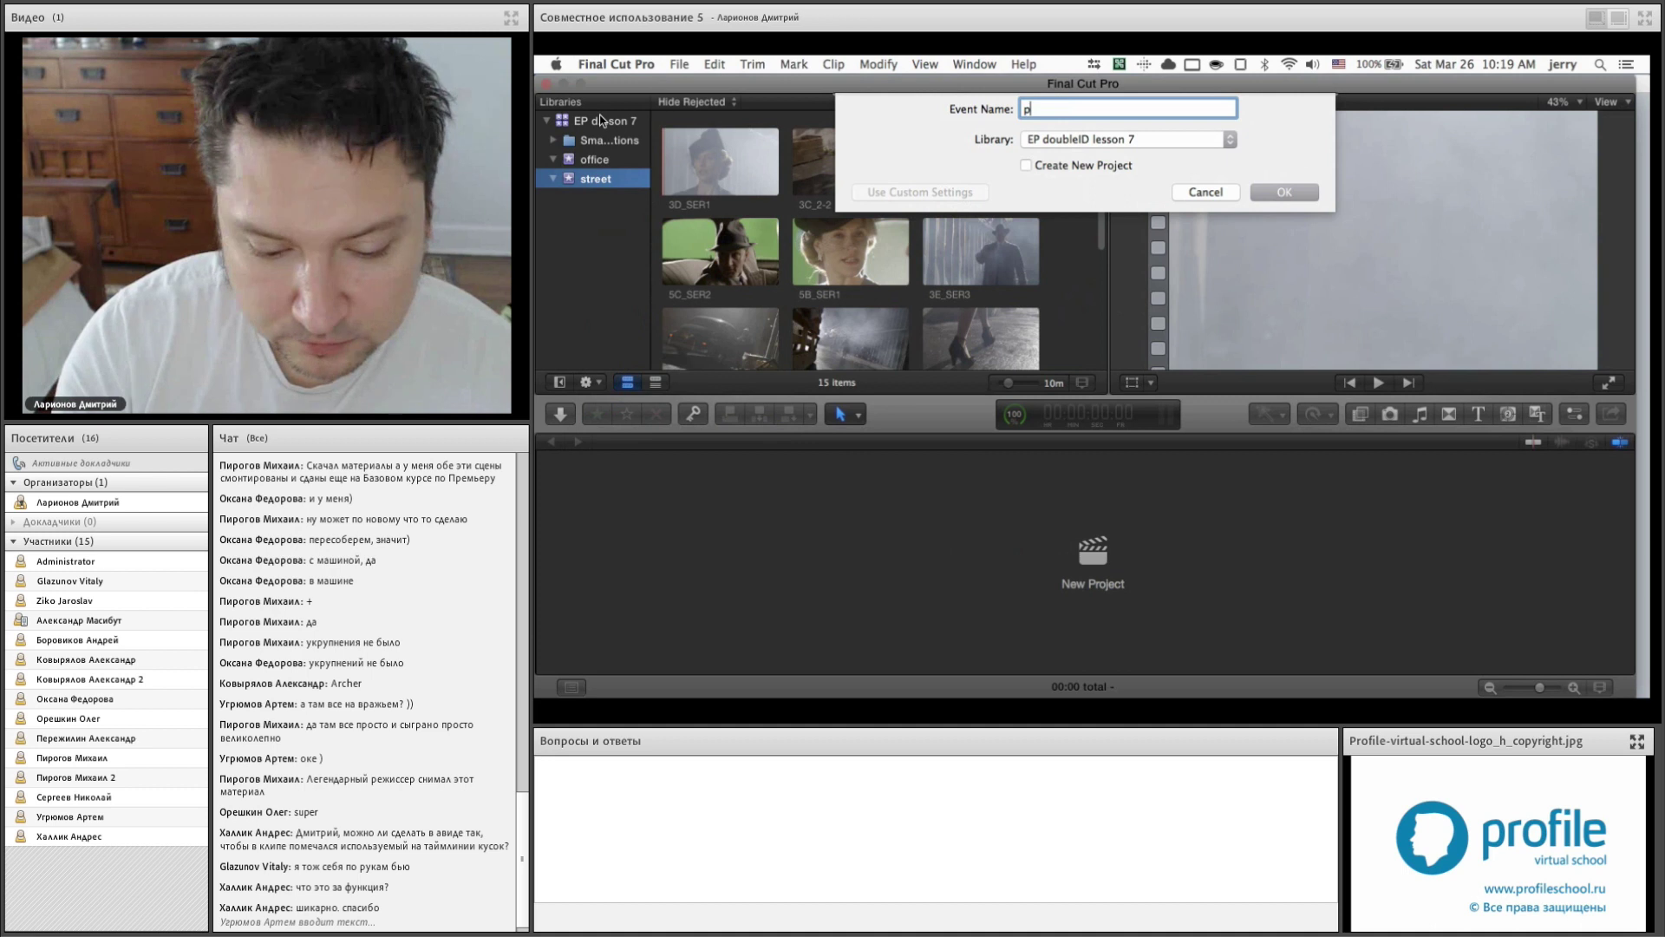
pyautogui.press('BackSpace')
pyautogui.write('edits')
pyautogui.press('Return')
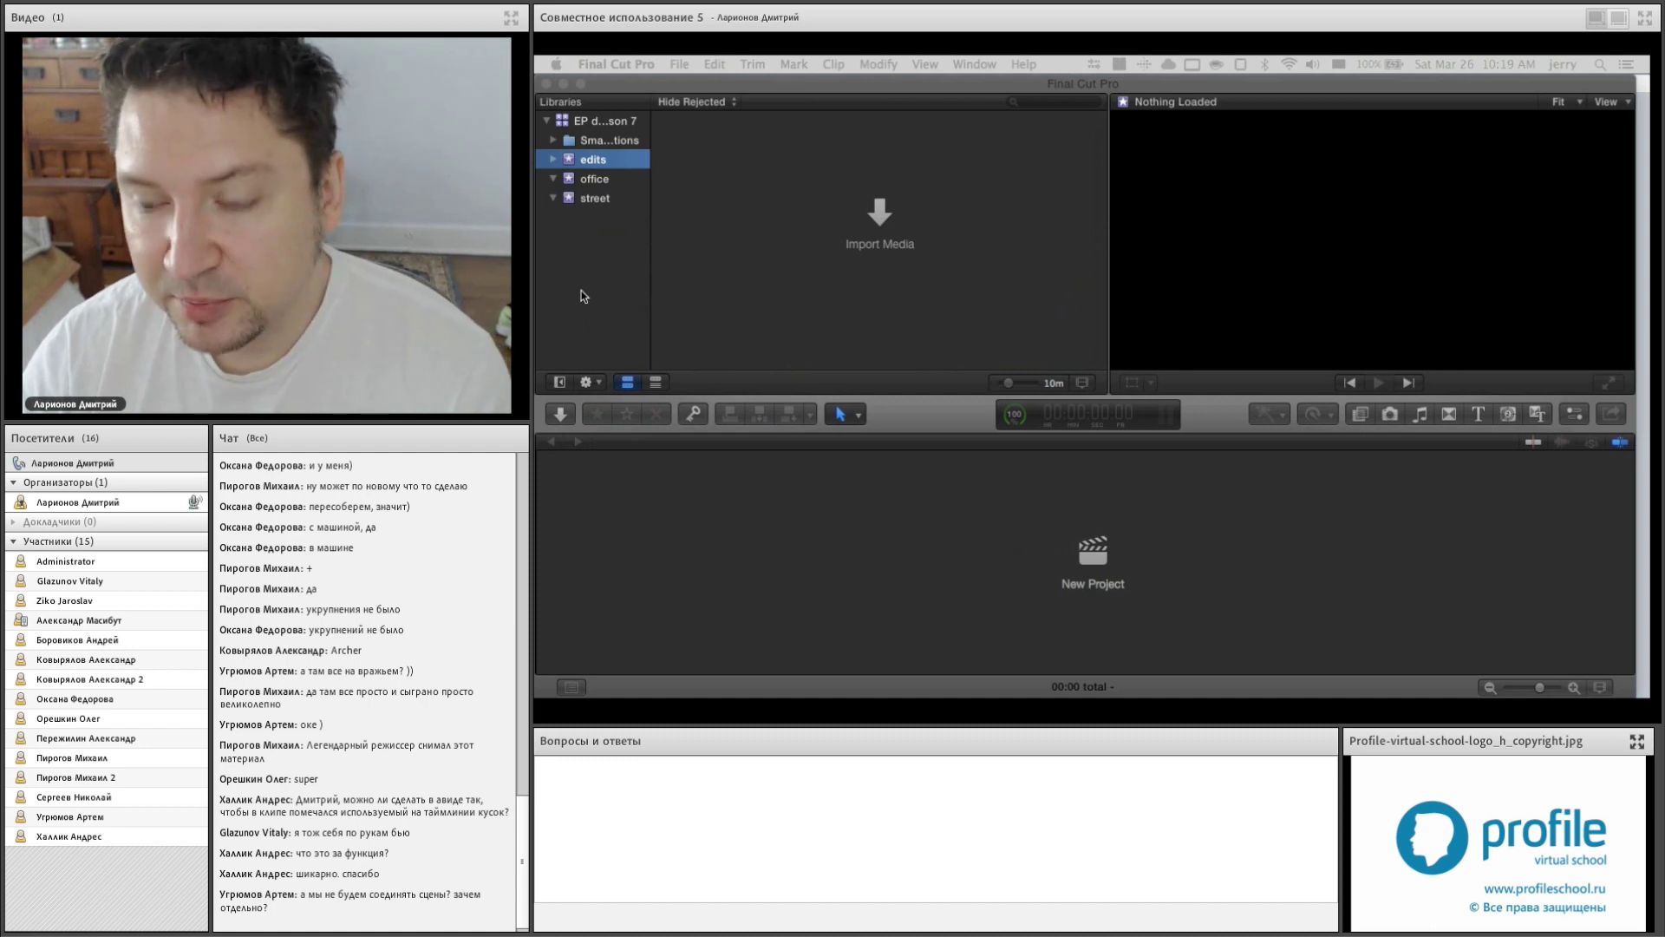
# - Examine the clips in the office and street events separately and all together at the library level
pyautogui.click(604, 191)
pyautogui.click(593, 177)
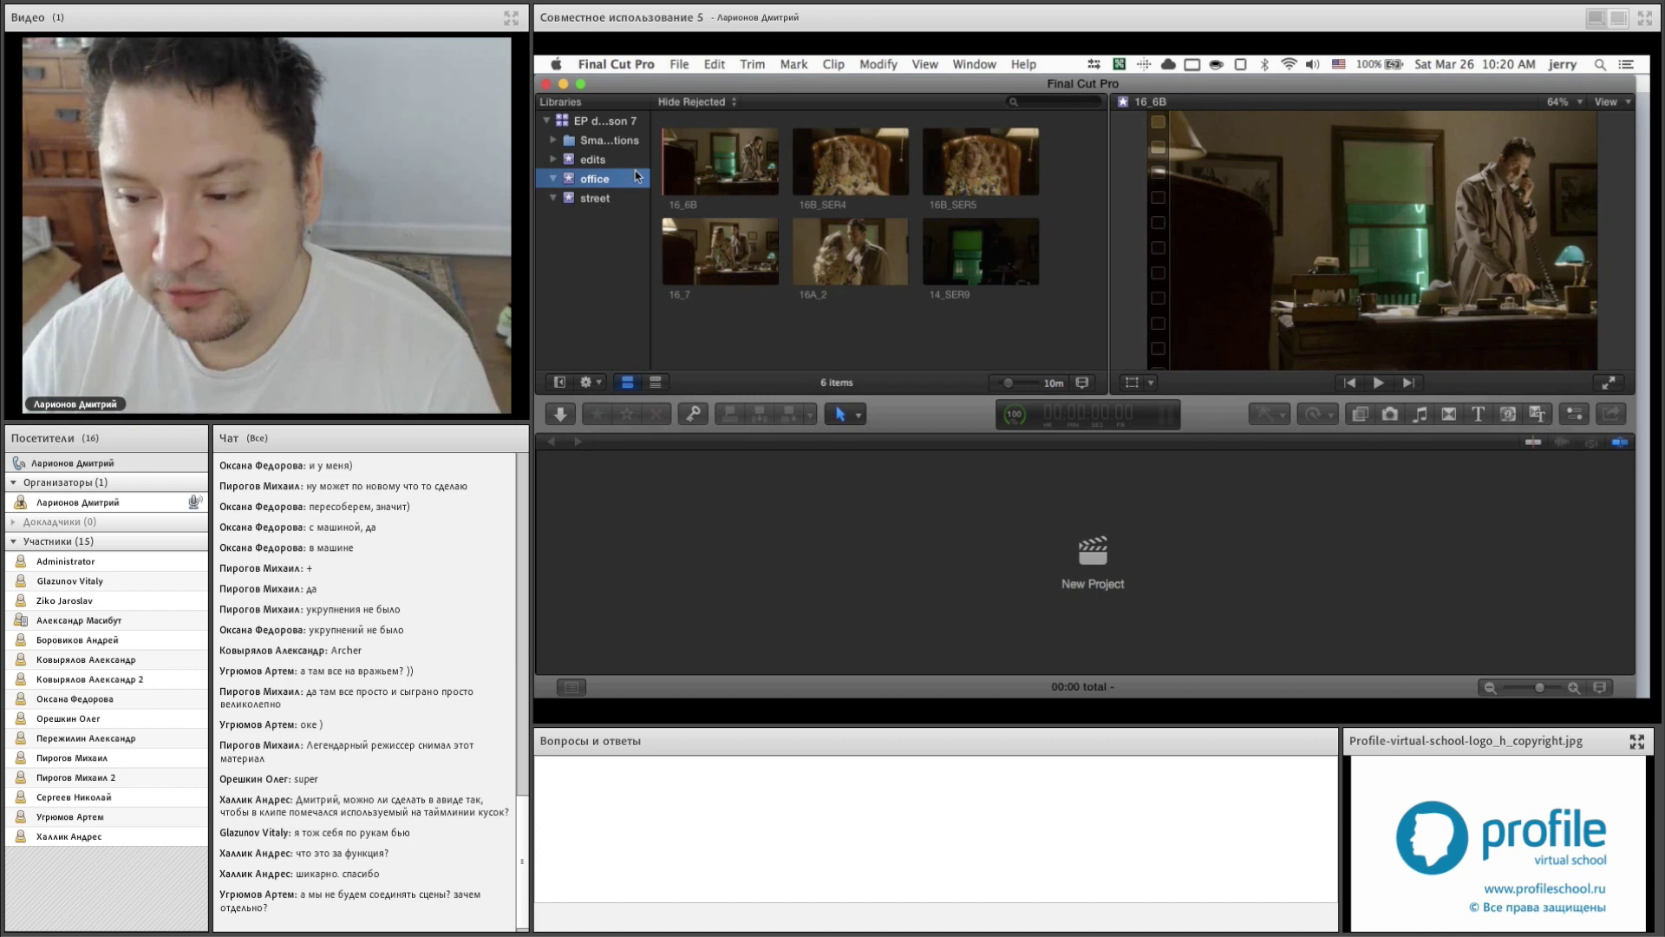
pyautogui.click(594, 160)
pyautogui.click(595, 180)
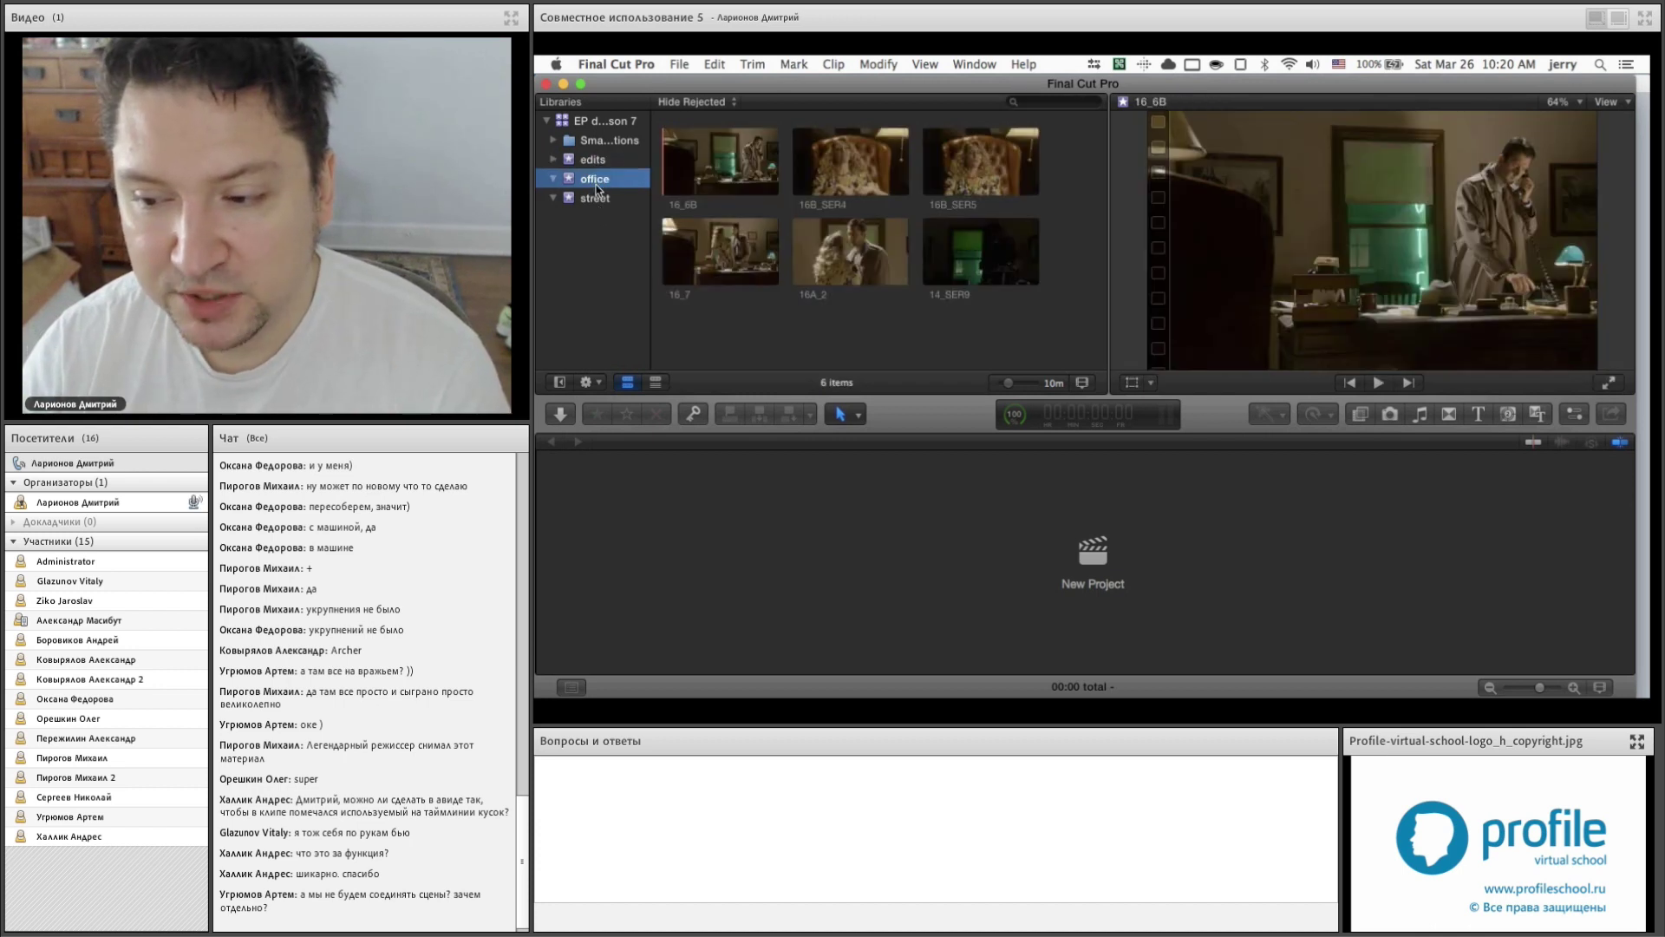
pyautogui.click(596, 198)
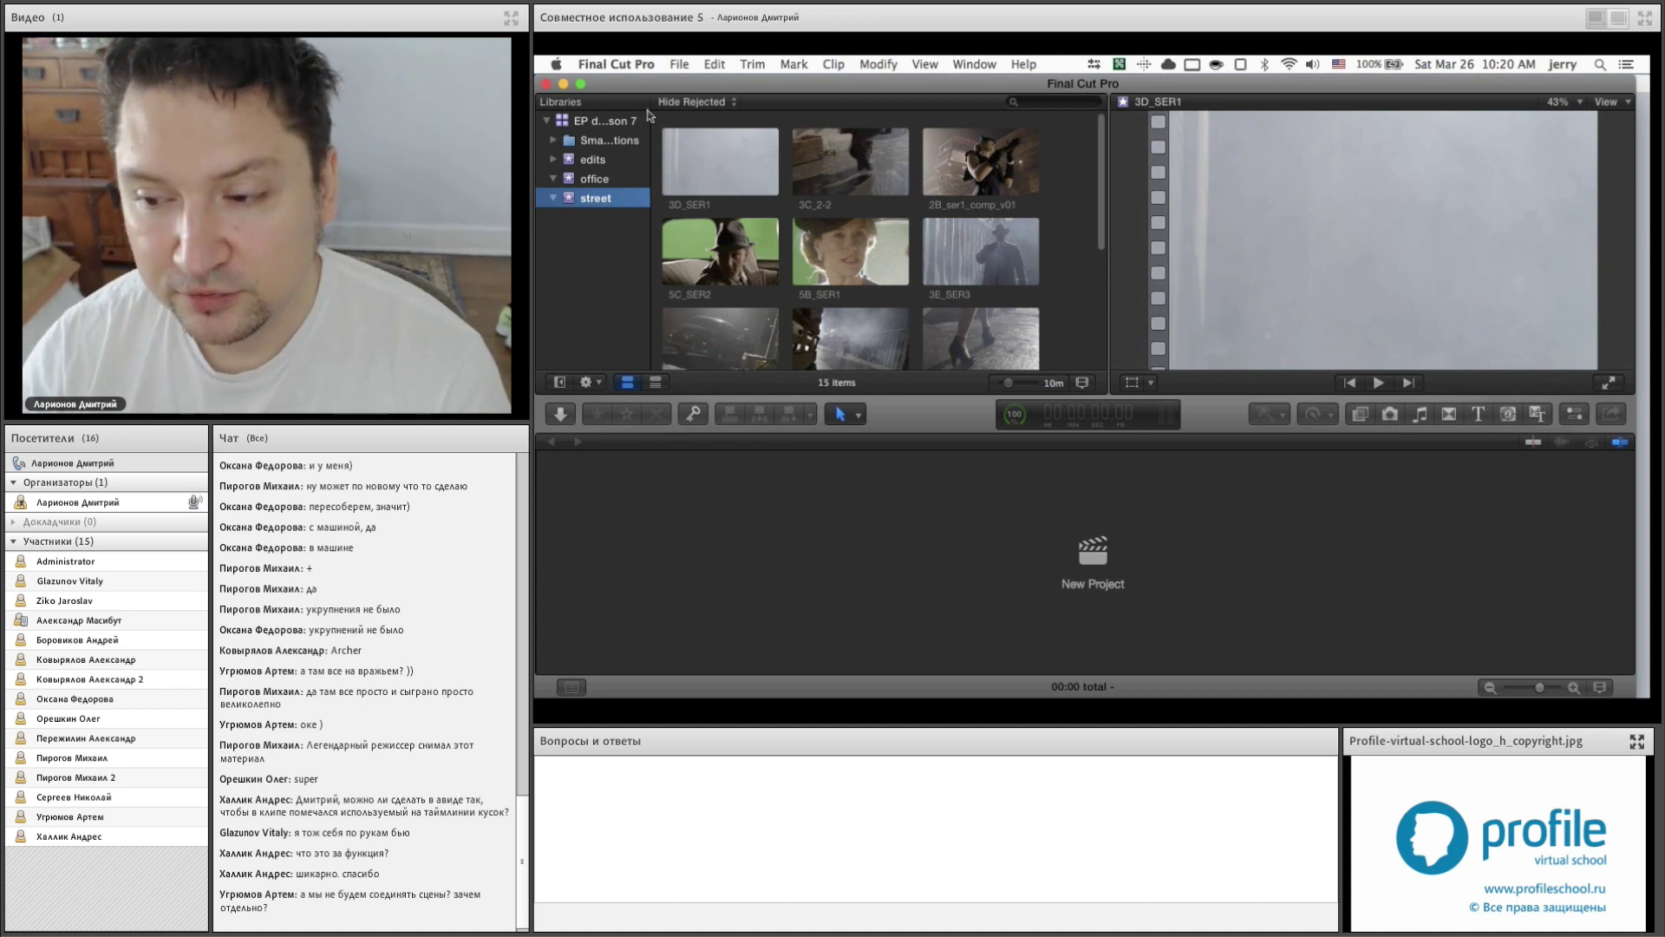
pyautogui.click(595, 114)
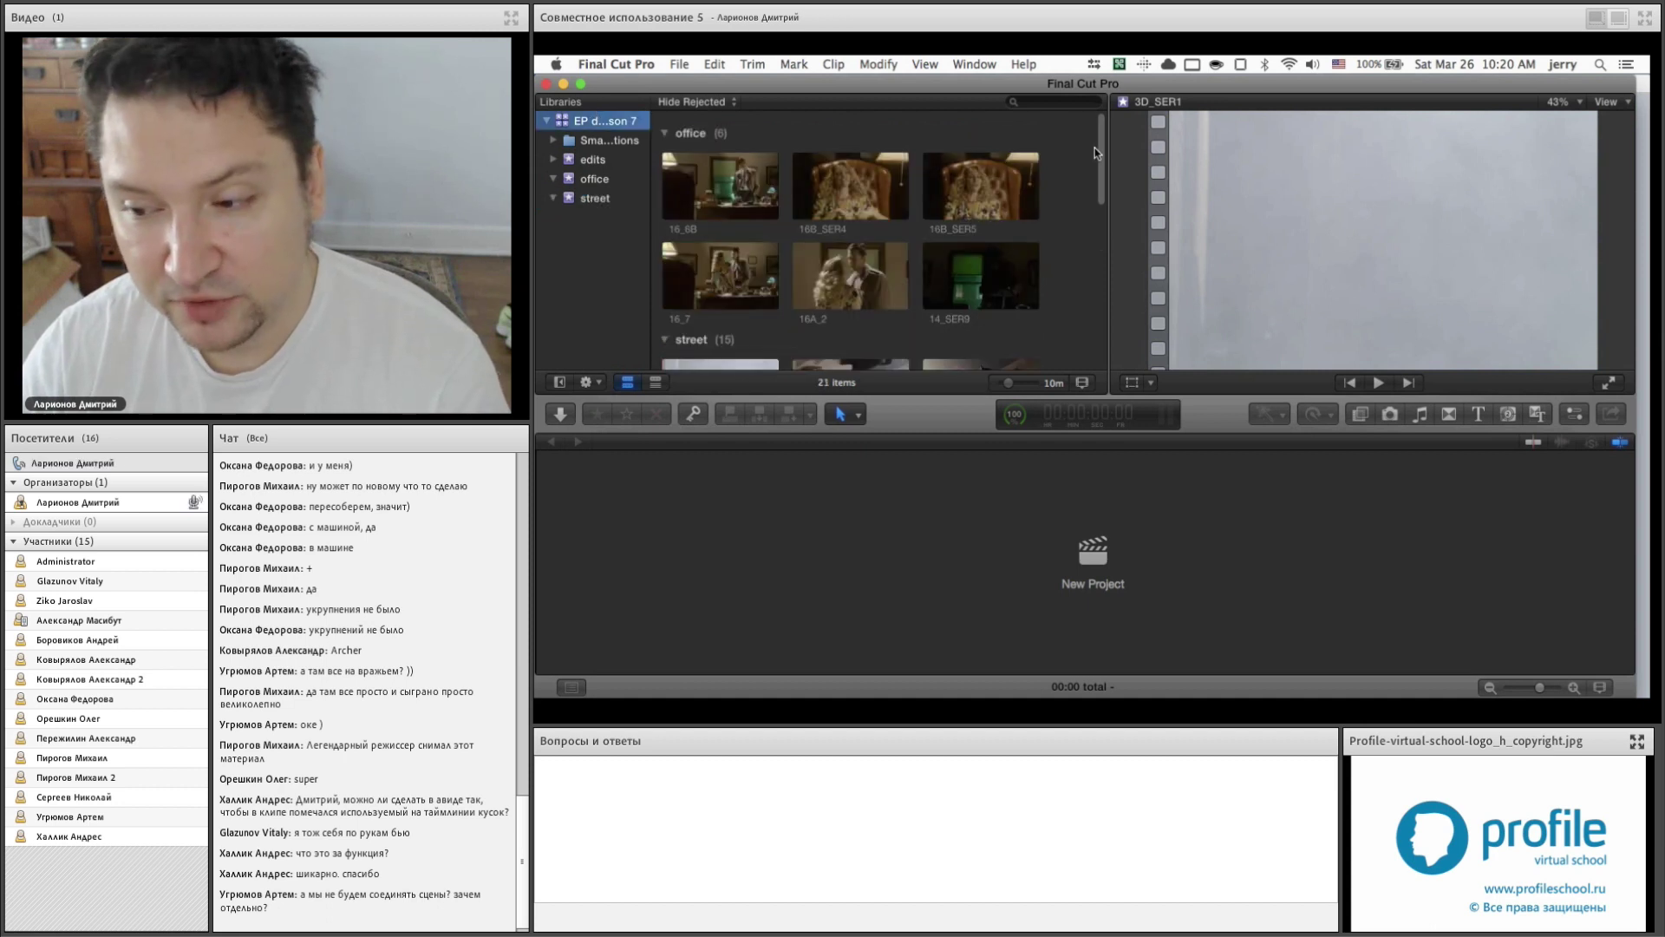
pyautogui.scroll(-2, 1096, 148)
pyautogui.moveTo(1097, 167); pyautogui.dragTo(1082, 295)
pyautogui.scroll(2, 1086, 302)
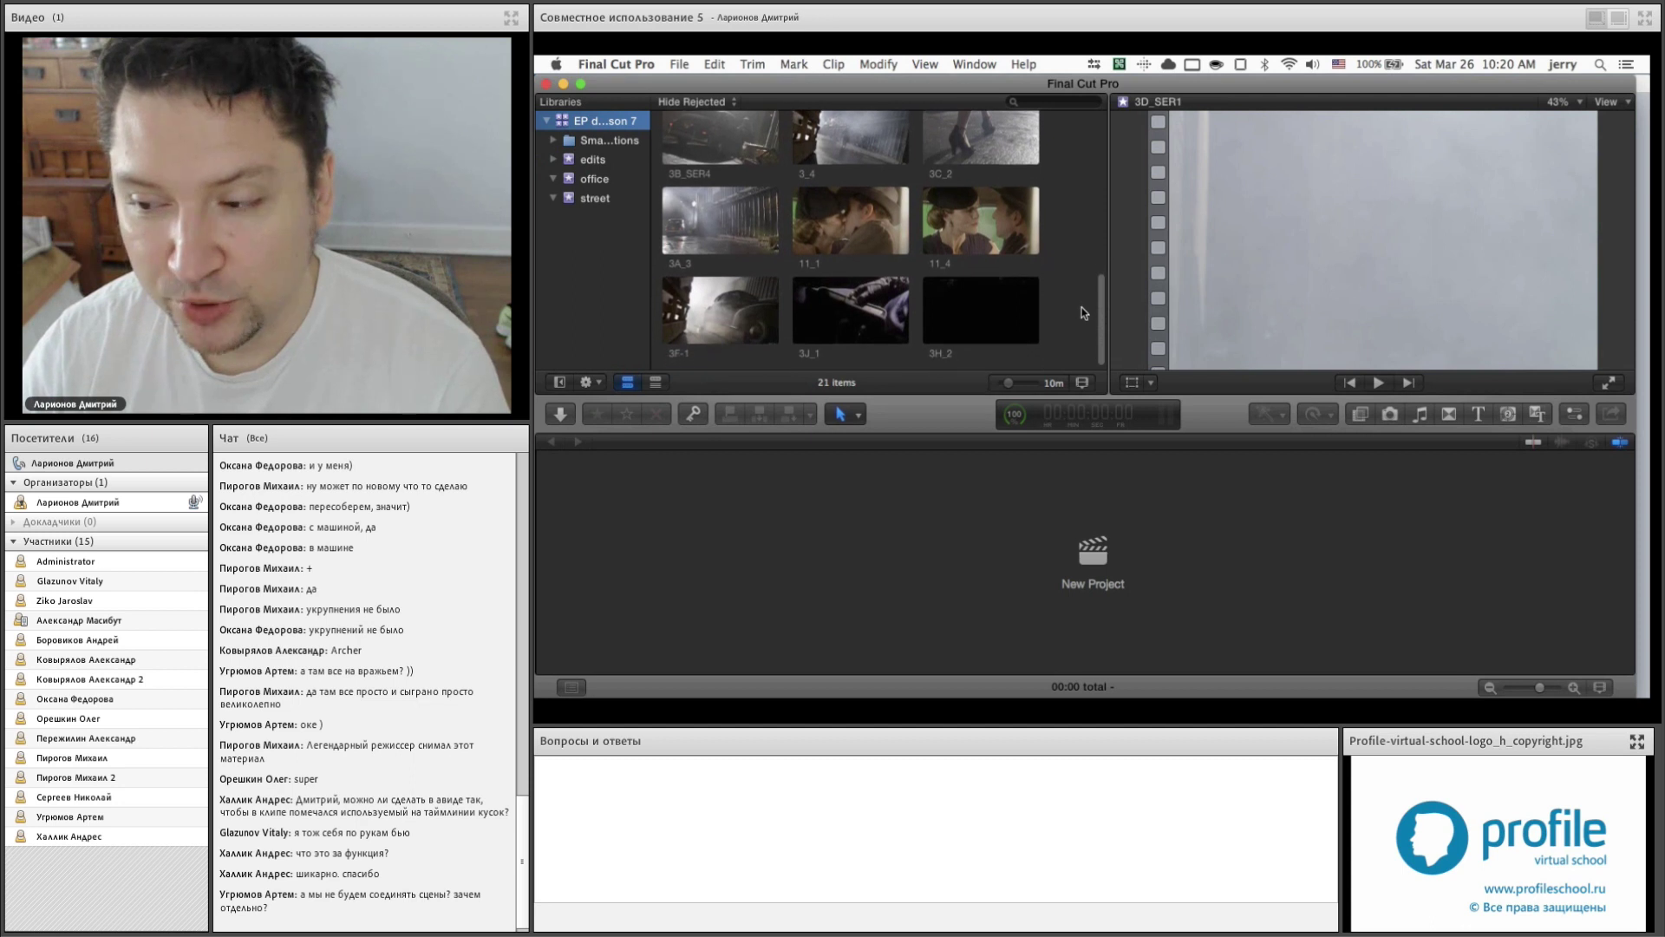
pyautogui.scroll(5, 1090, 256)
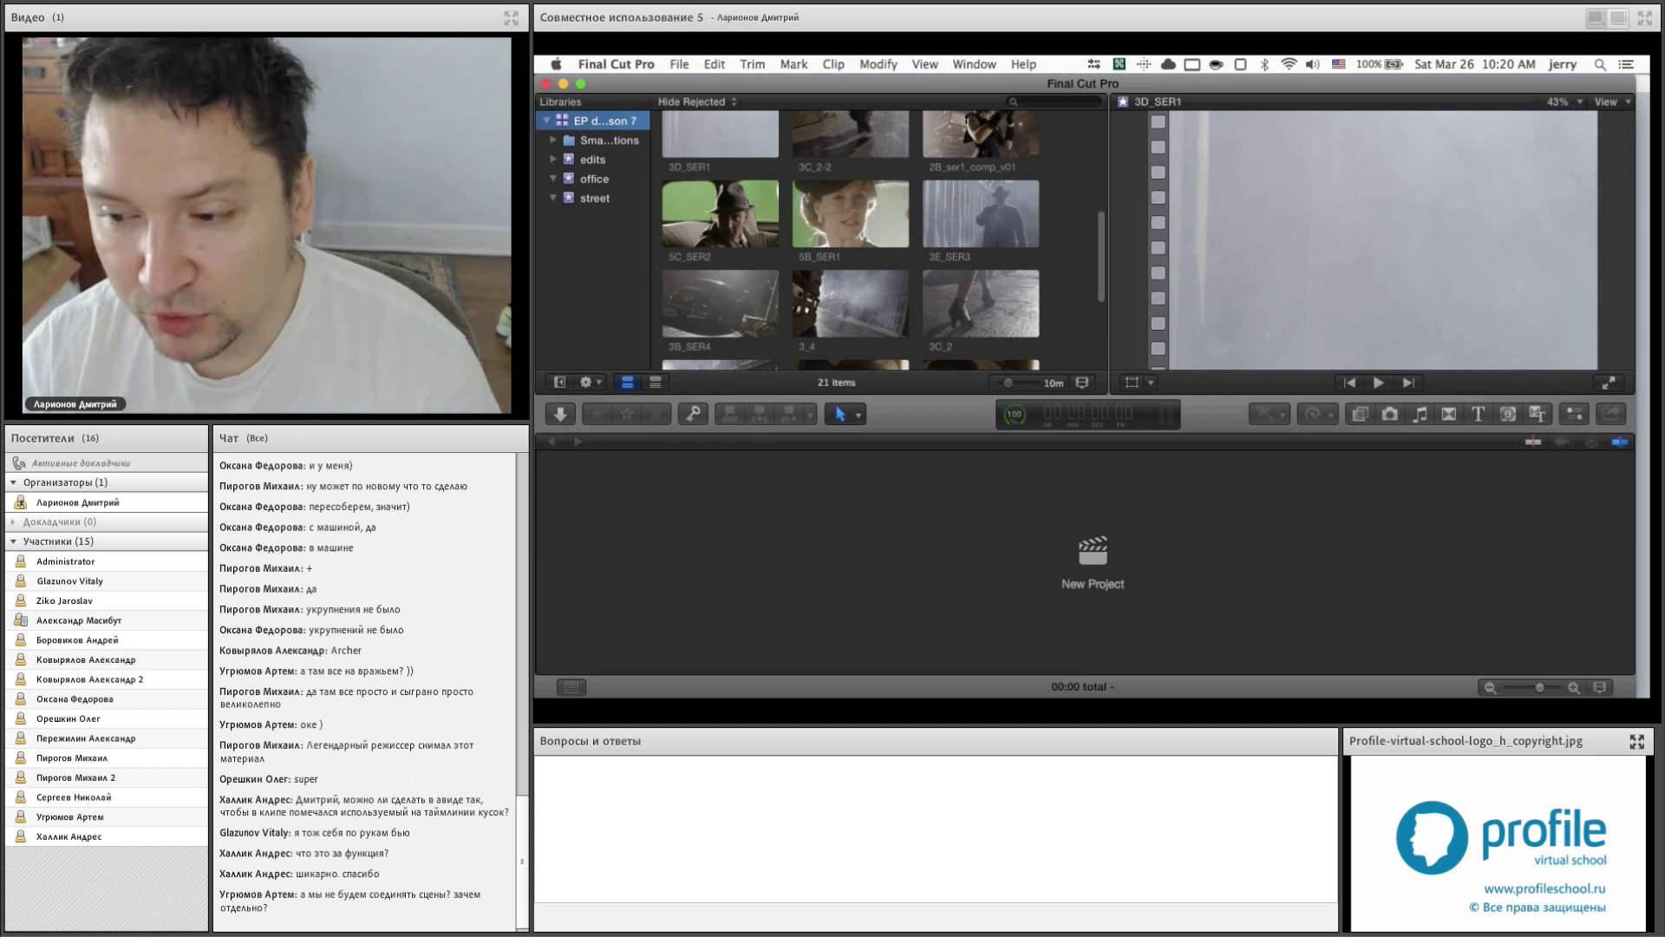
pyautogui.click(594, 178)
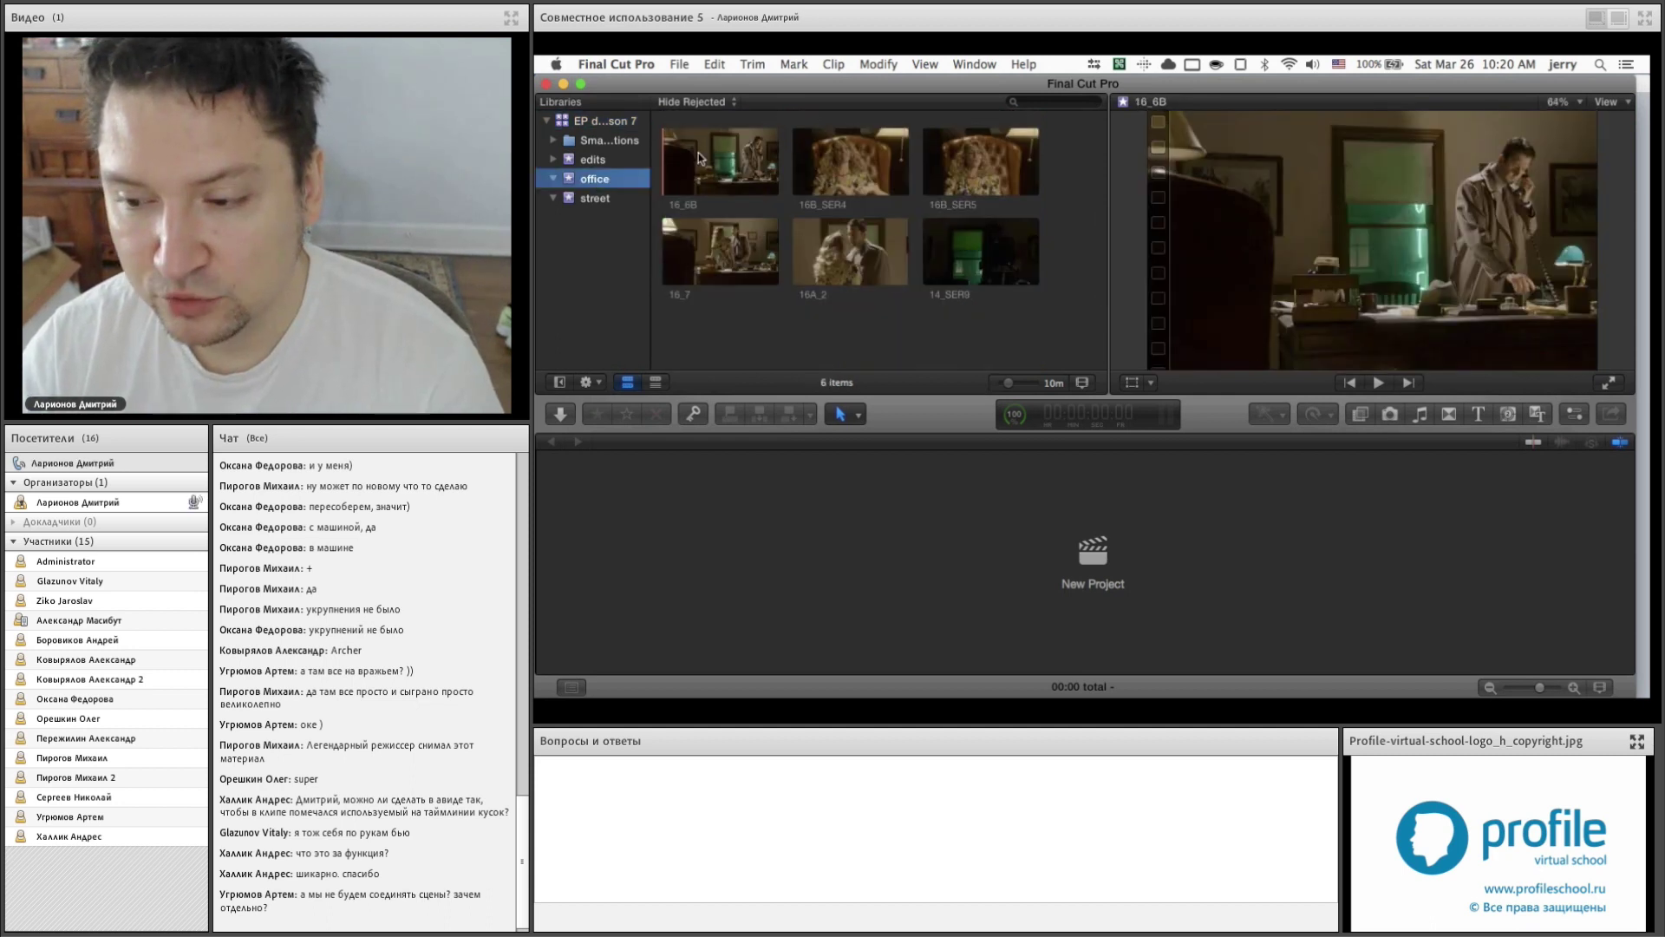
pyautogui.click(585, 198)
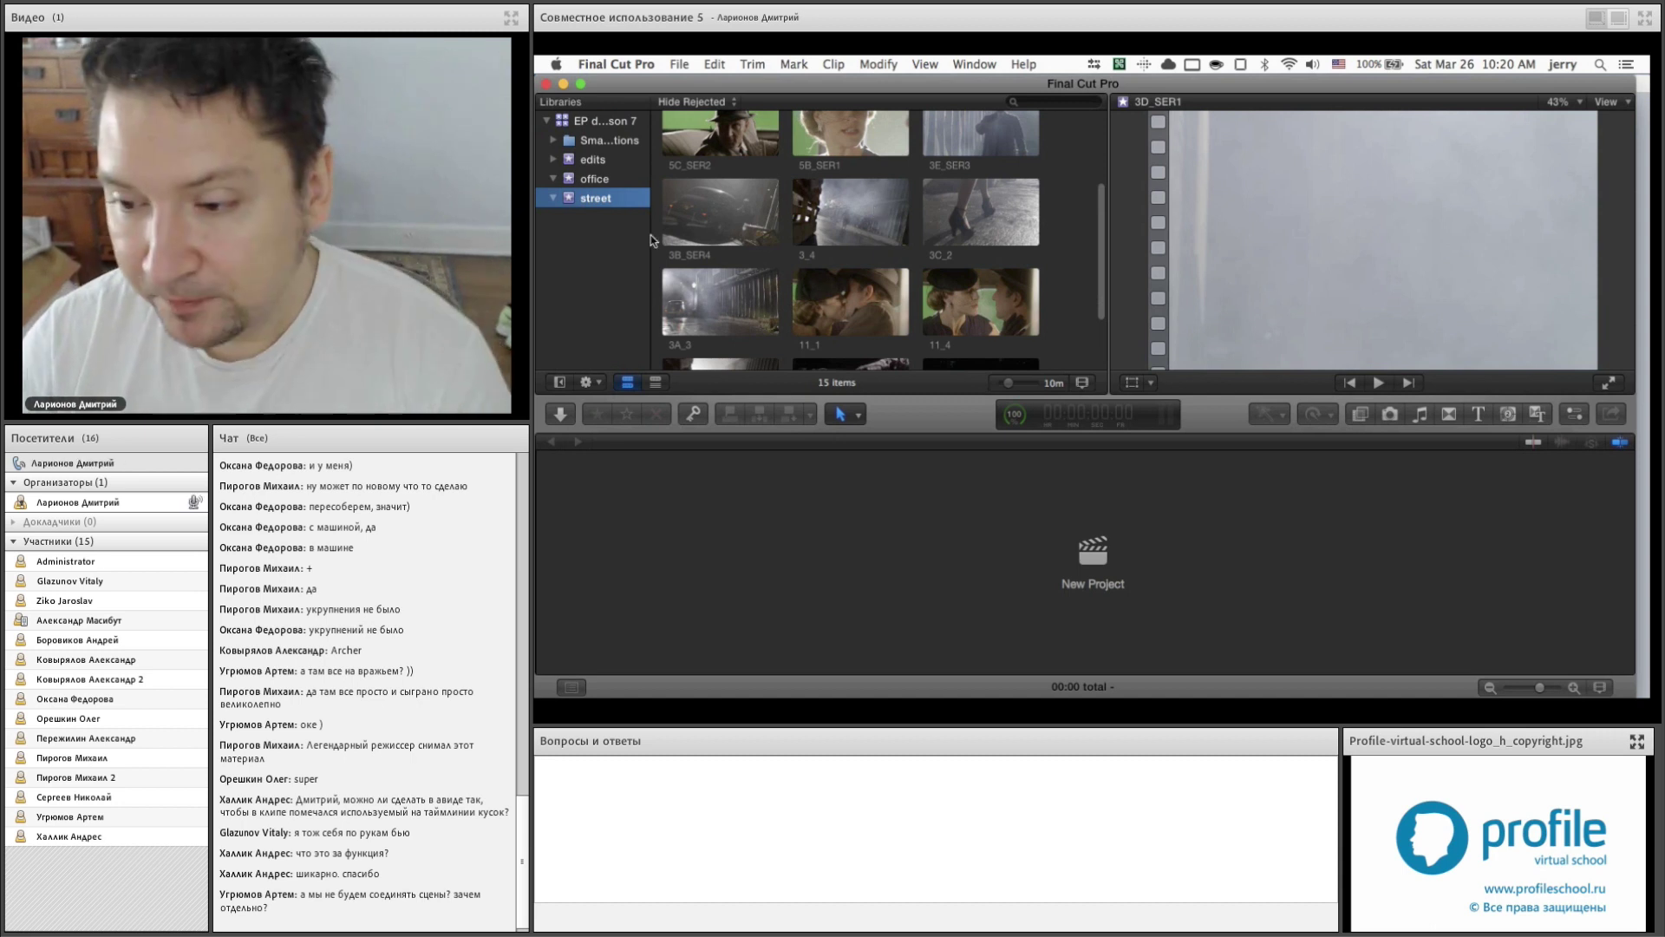
# - Create a project named office in the edits event
pyautogui.click(594, 159)
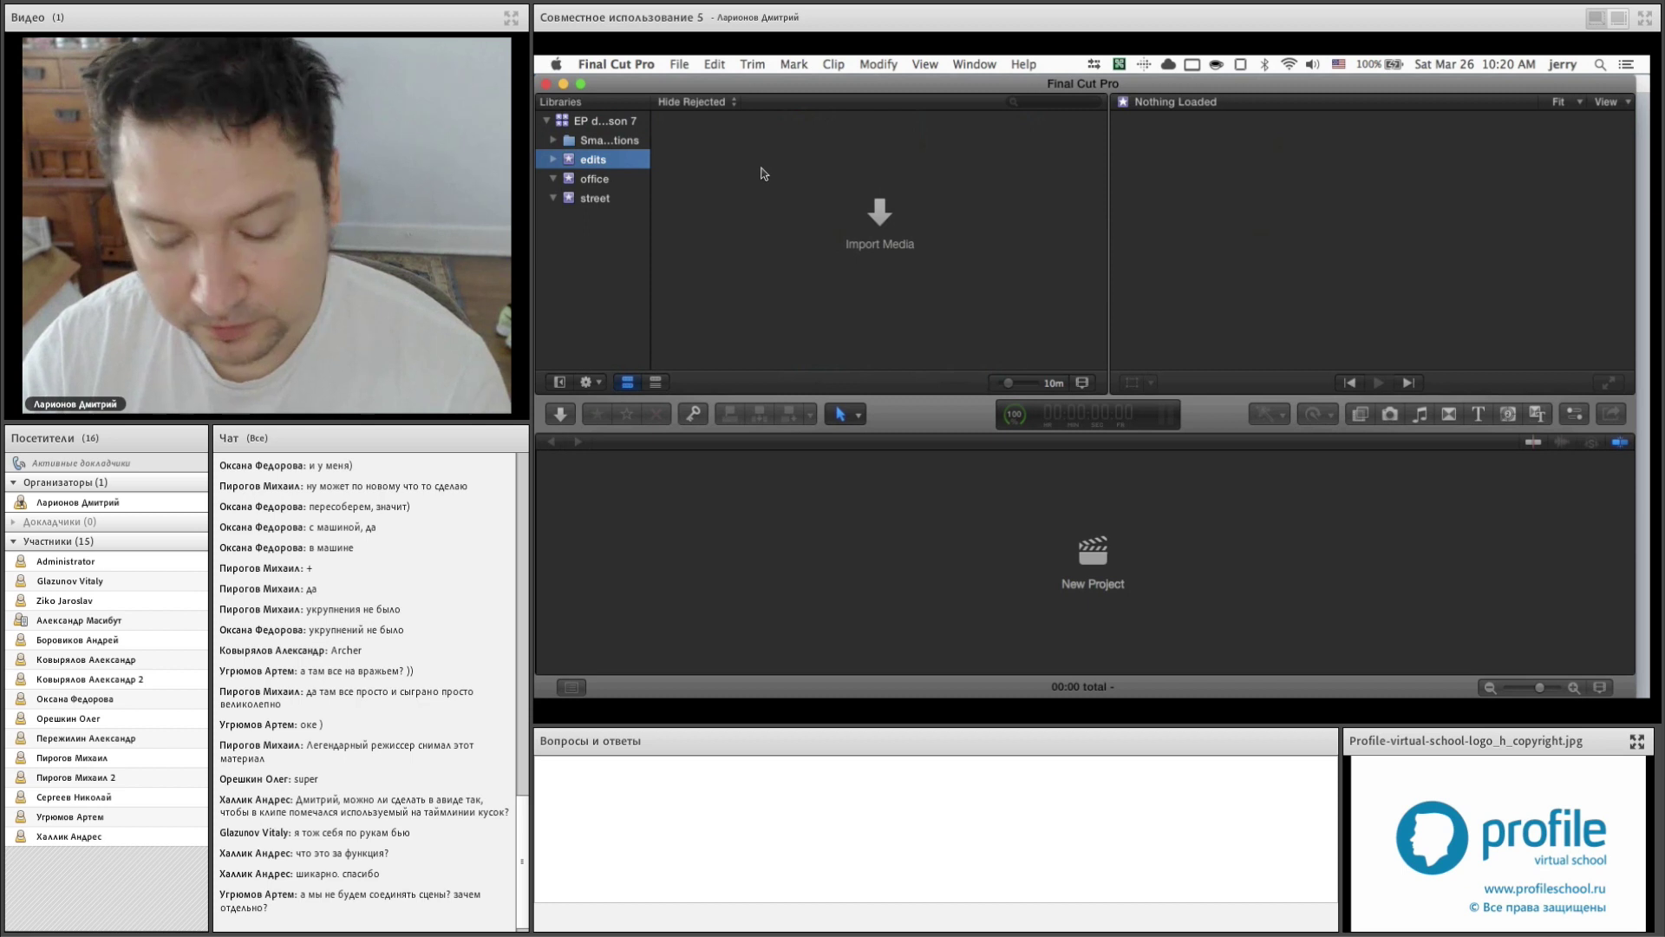
pyautogui.press('super+n')
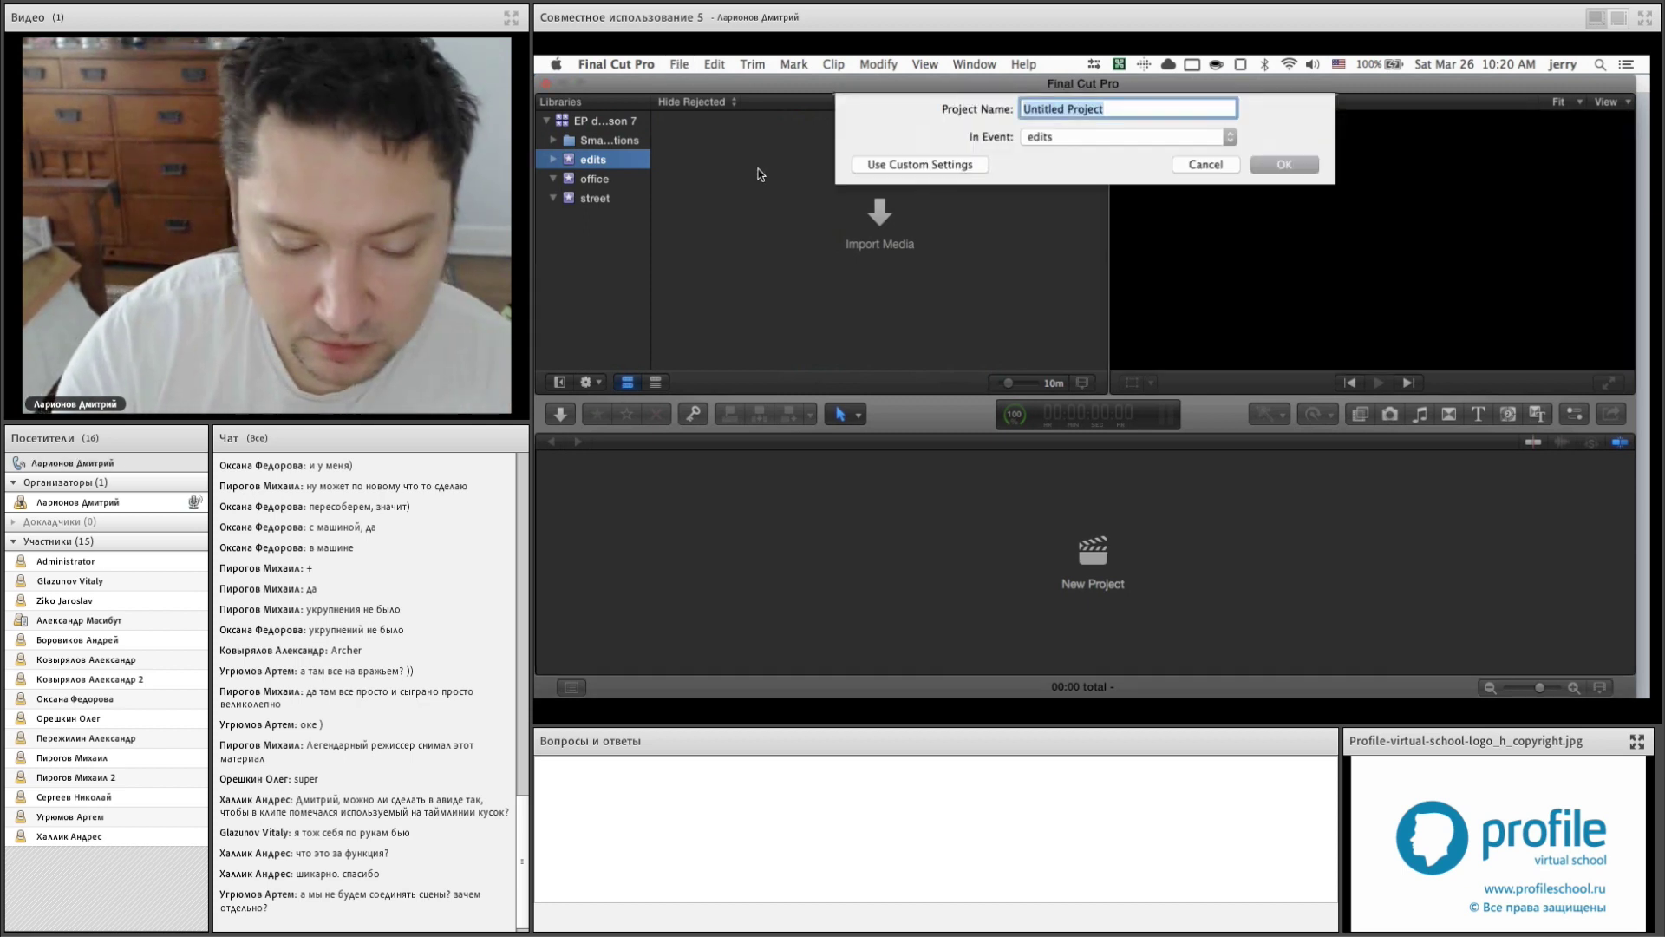
pyautogui.write('office')
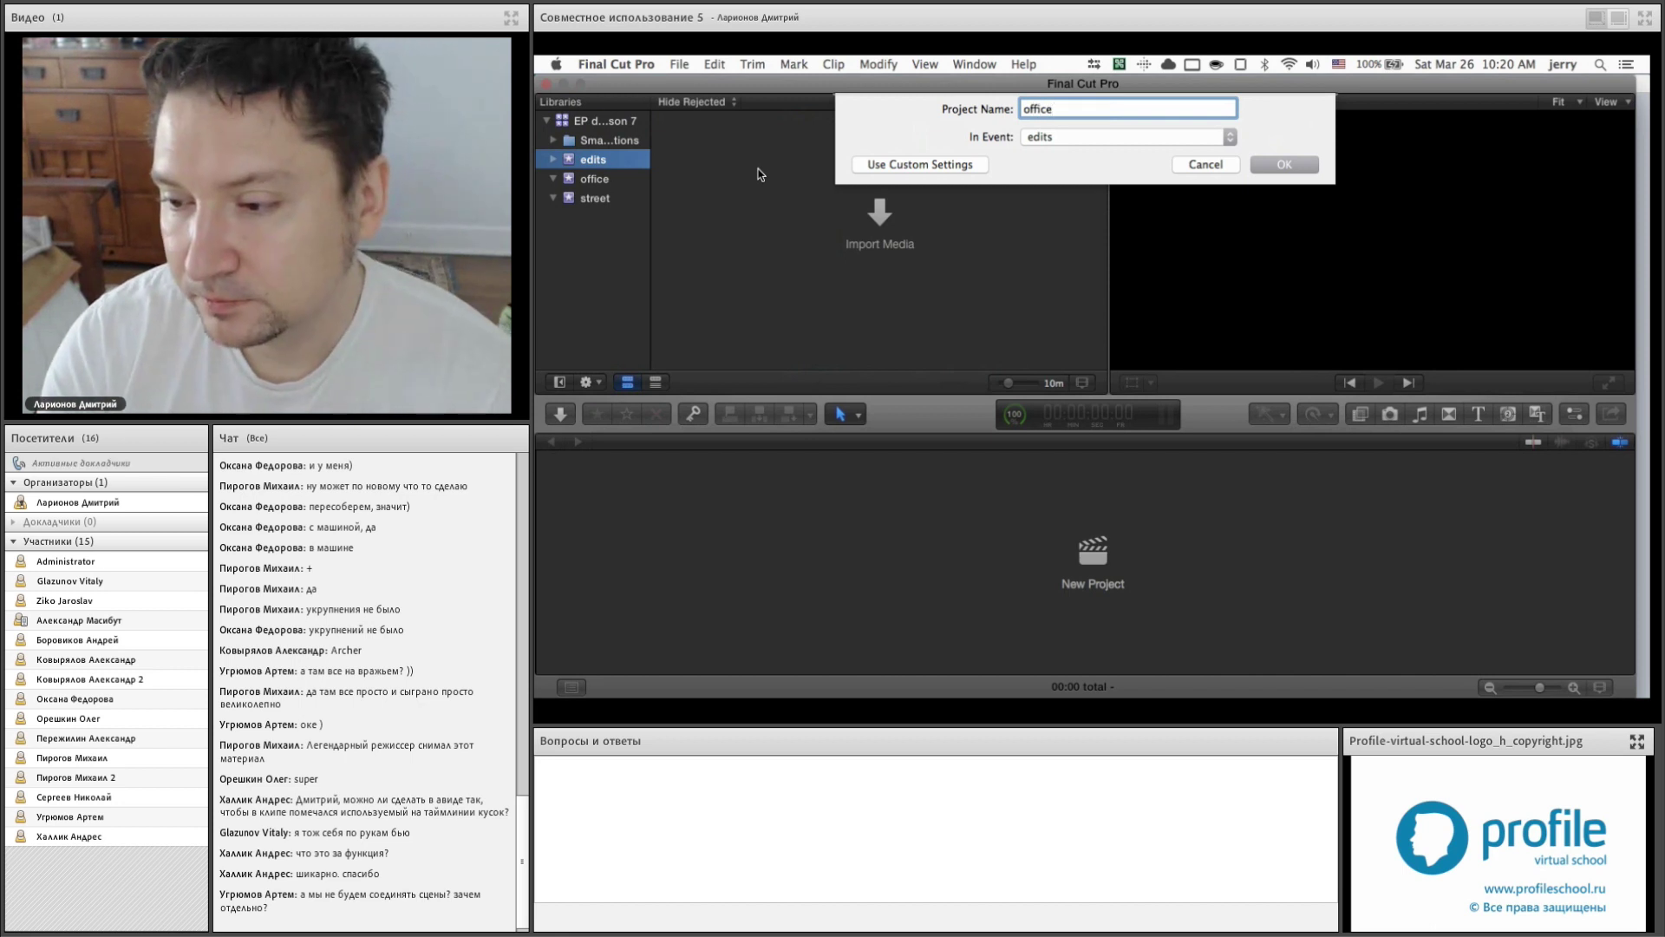
pyautogui.press('Return')
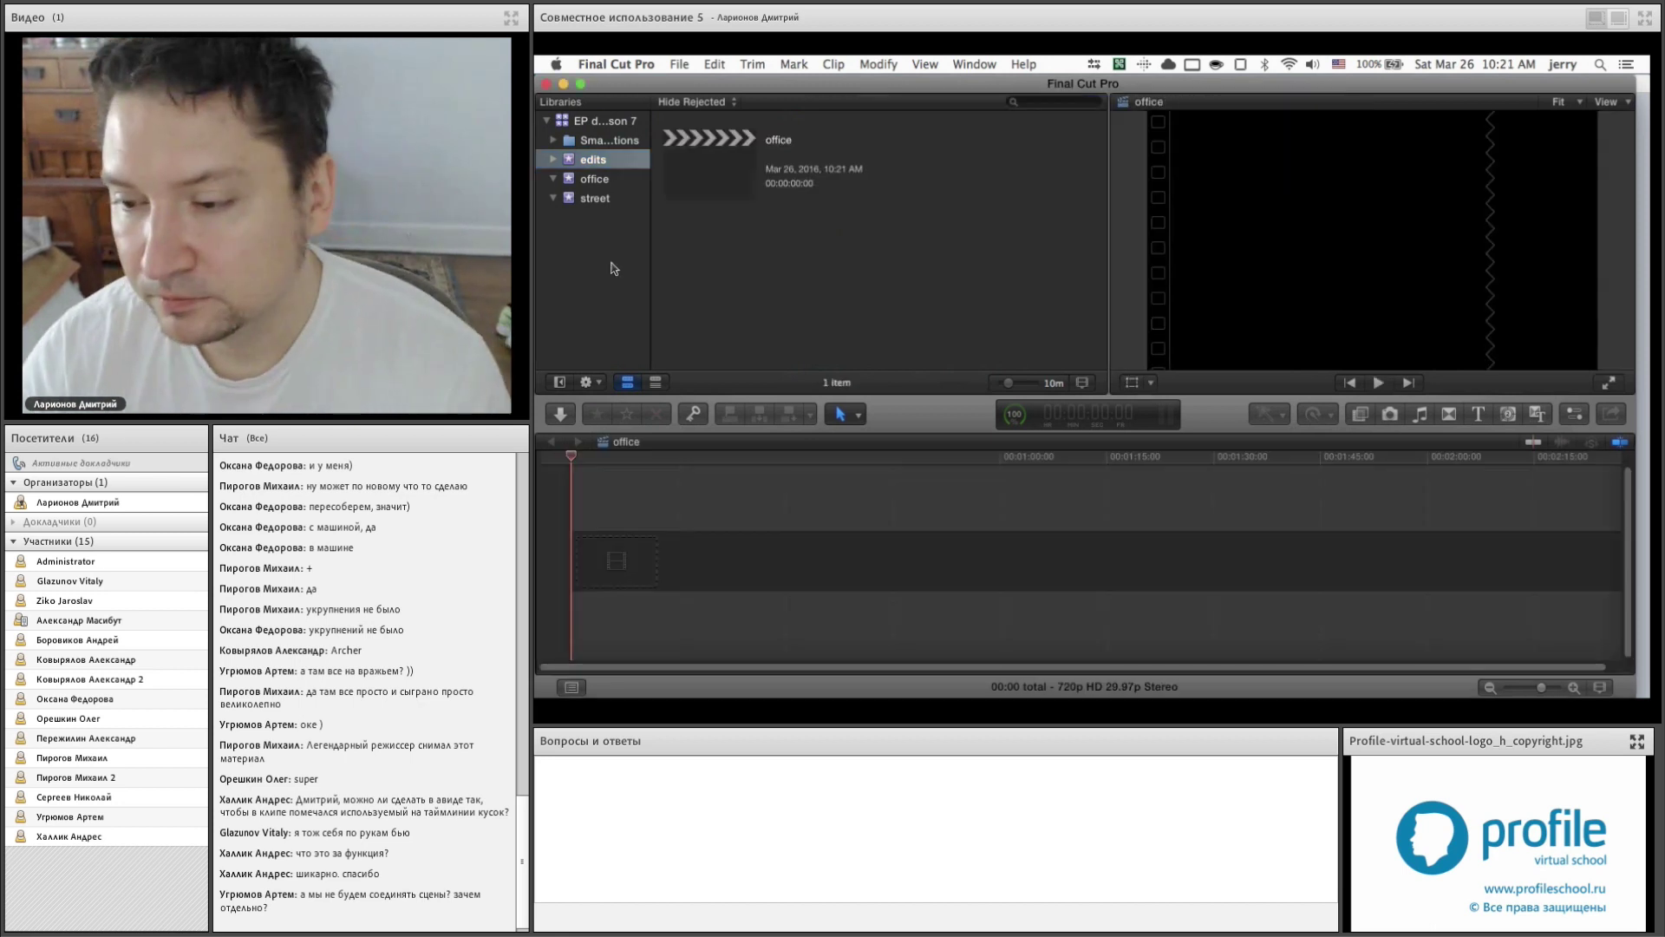
# - Select clip 16_6B in the office event and enlarge the browser and viewer area by shrinking the timeline
pyautogui.click(608, 182)
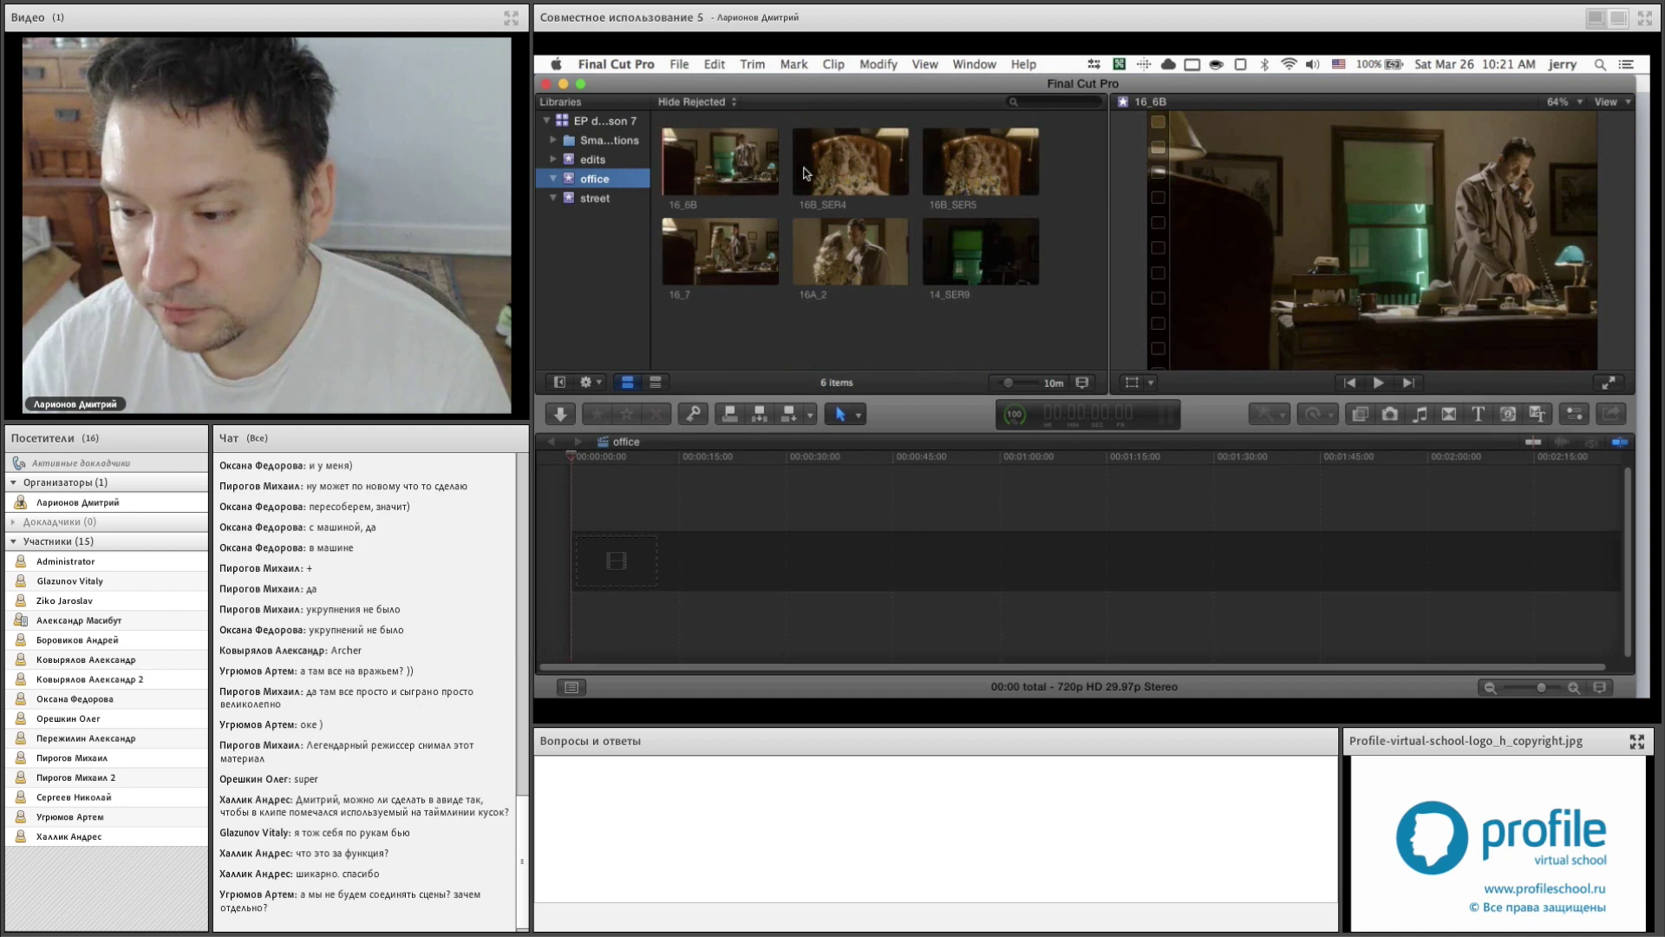
pyautogui.click(704, 175)
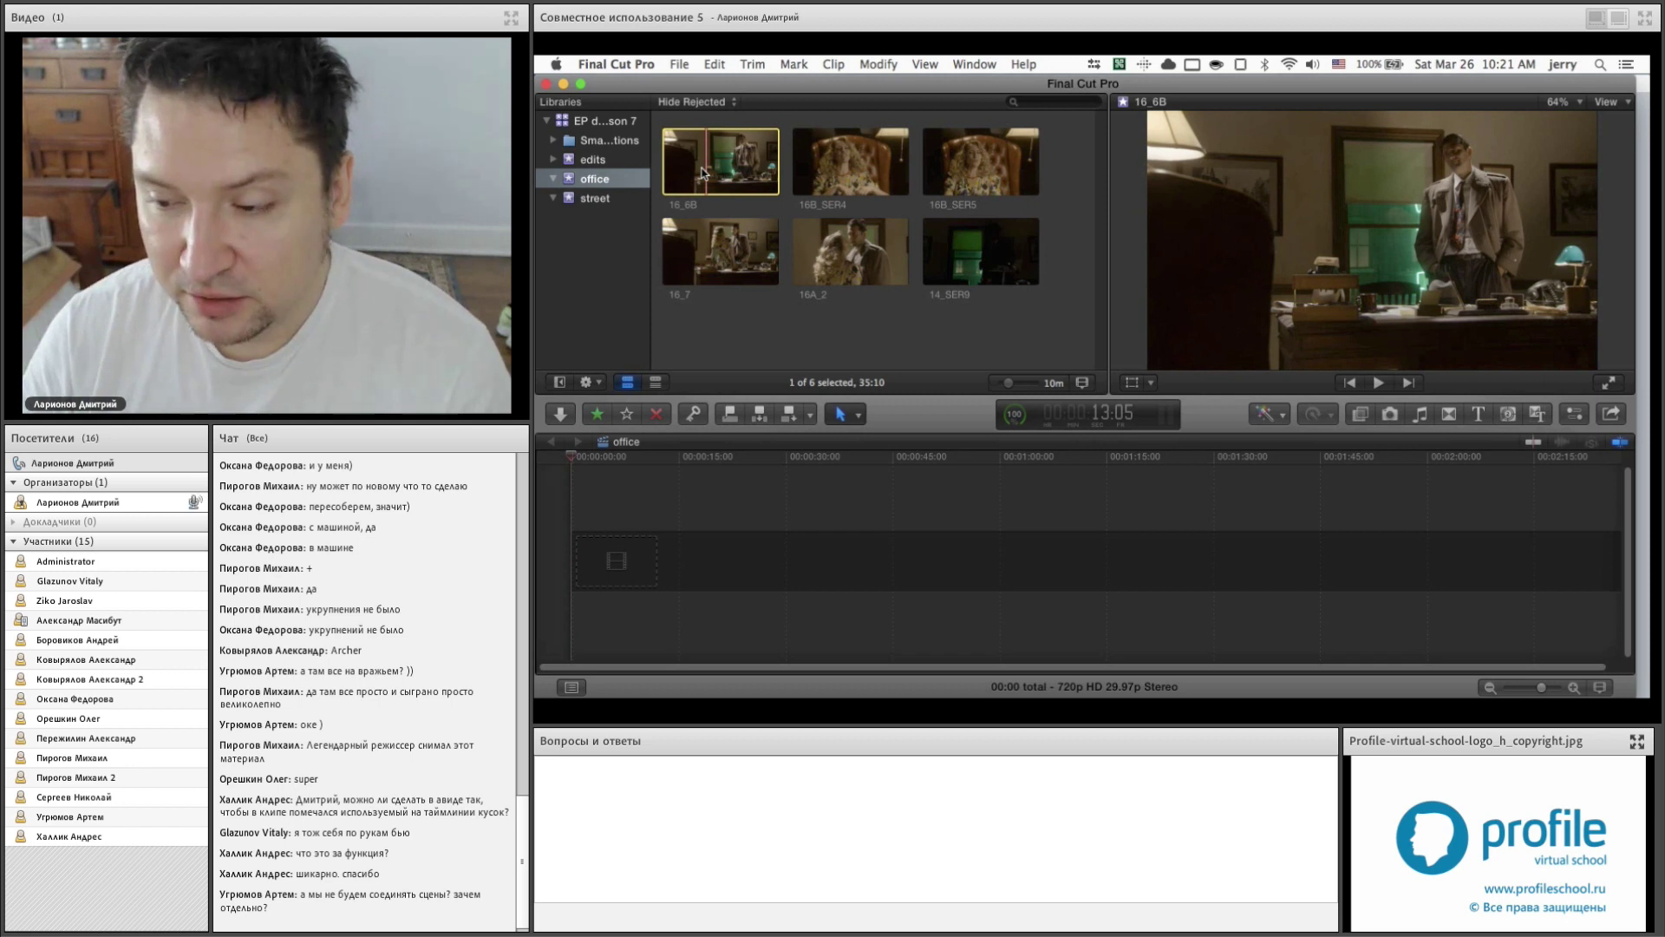
pyautogui.moveTo(924, 429); pyautogui.dragTo(926, 493)
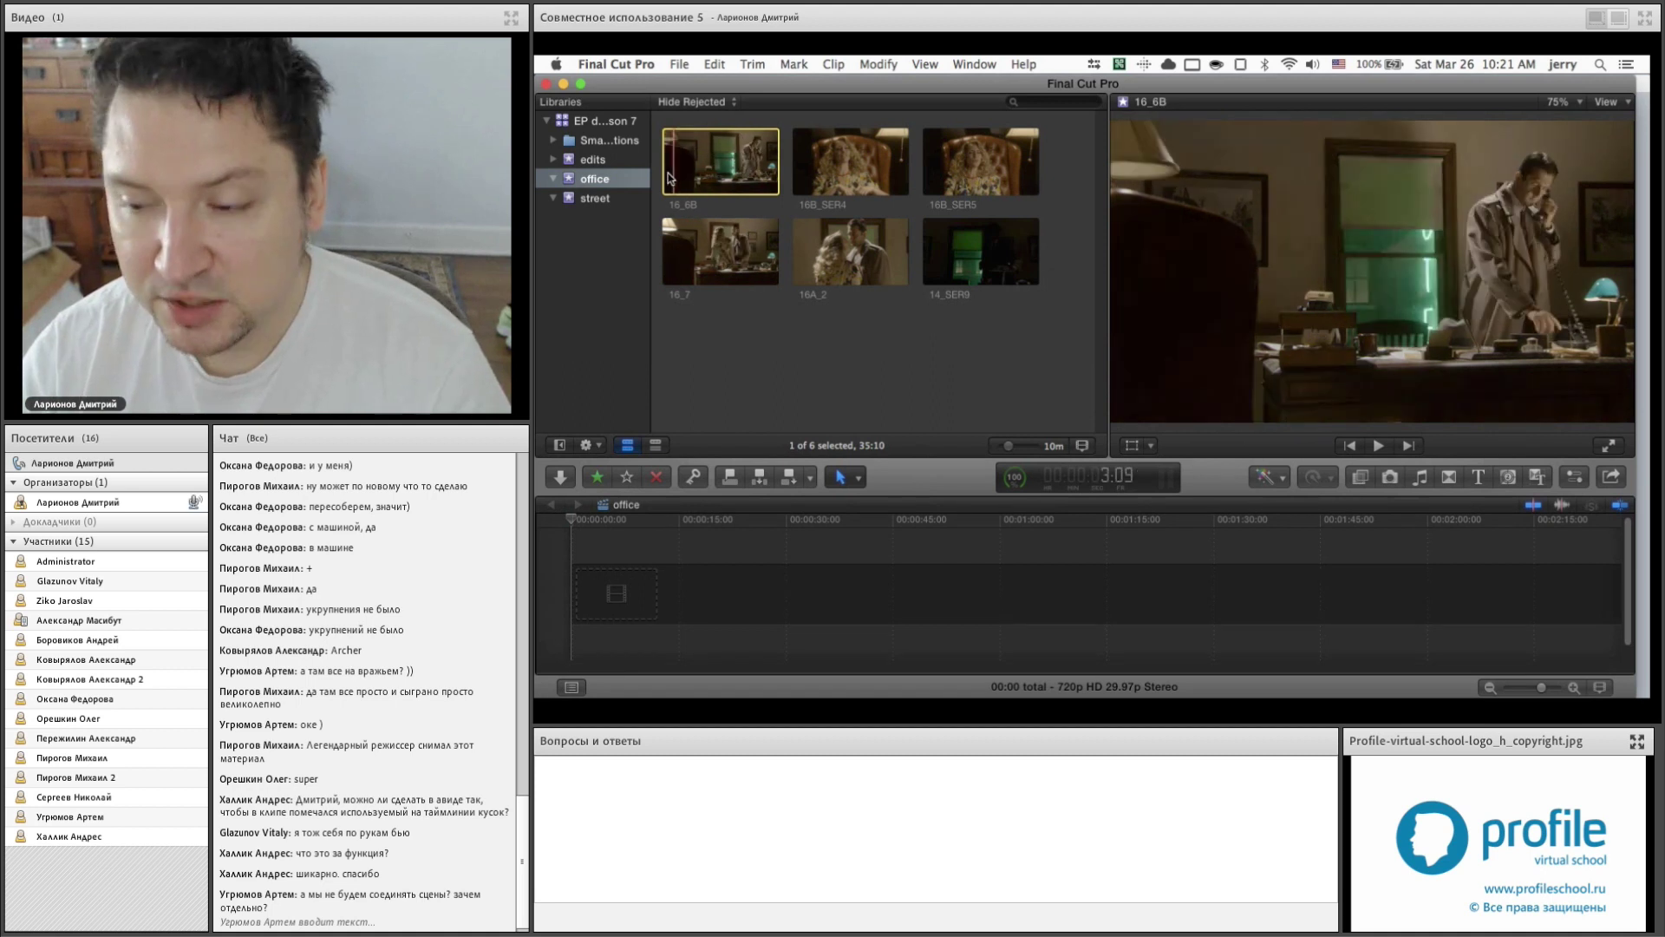
# - Play back clip 16_6B to review the man's phone call at the desk, stopping at about 15 seconds
pyautogui.press('space')
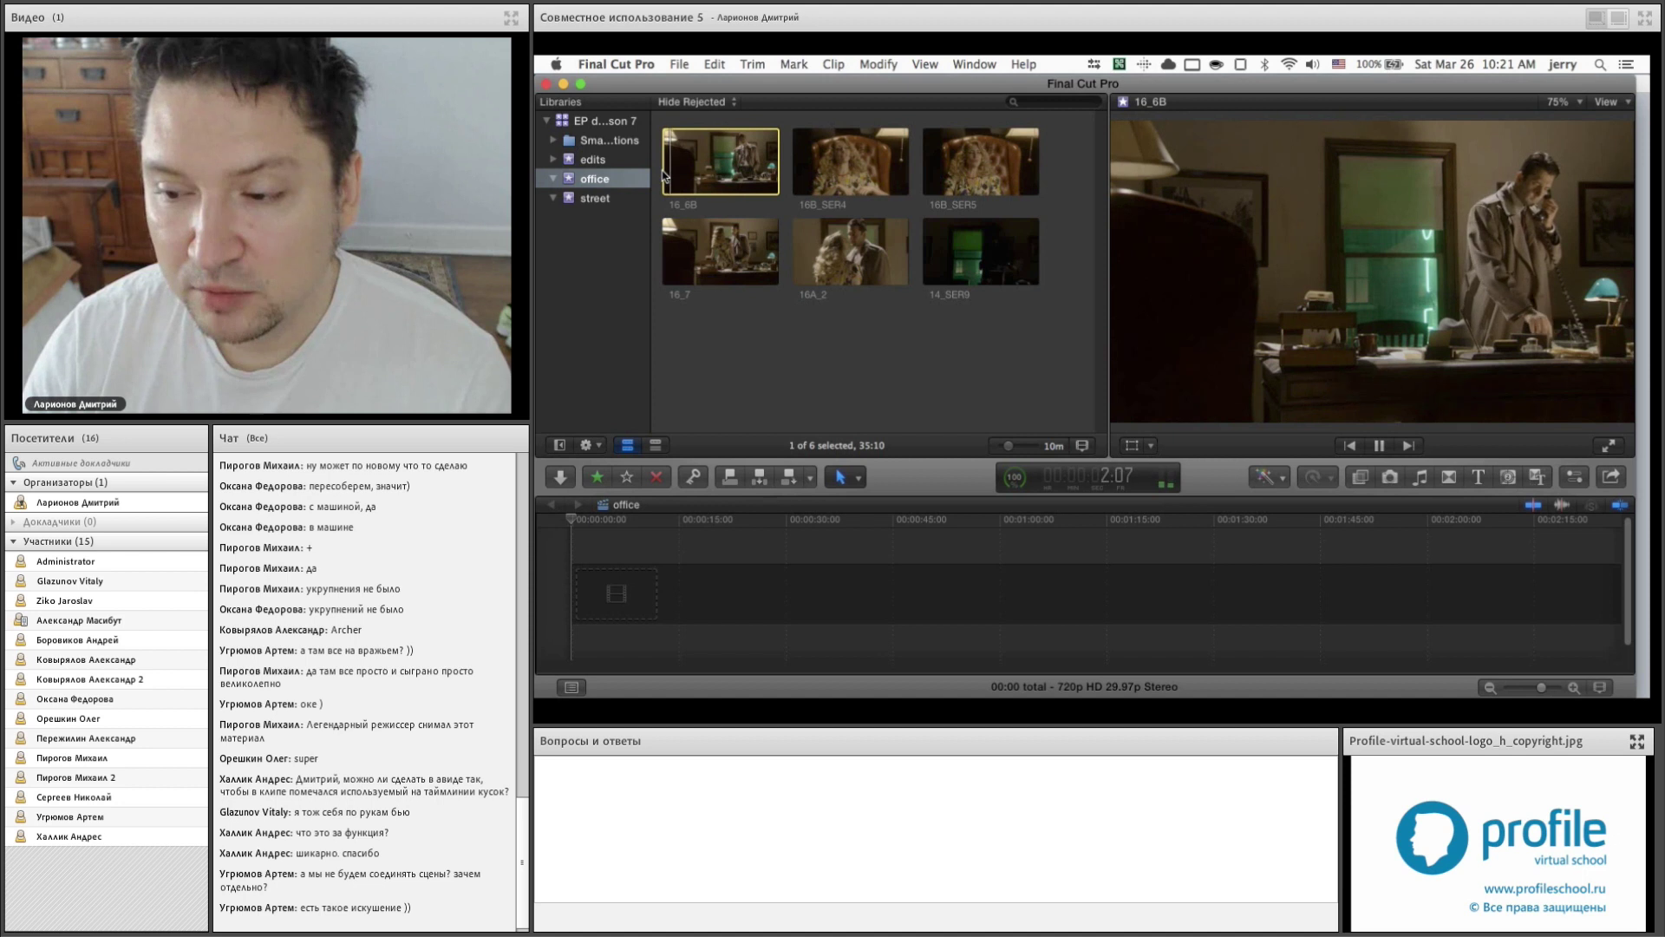
pyautogui.press('space')
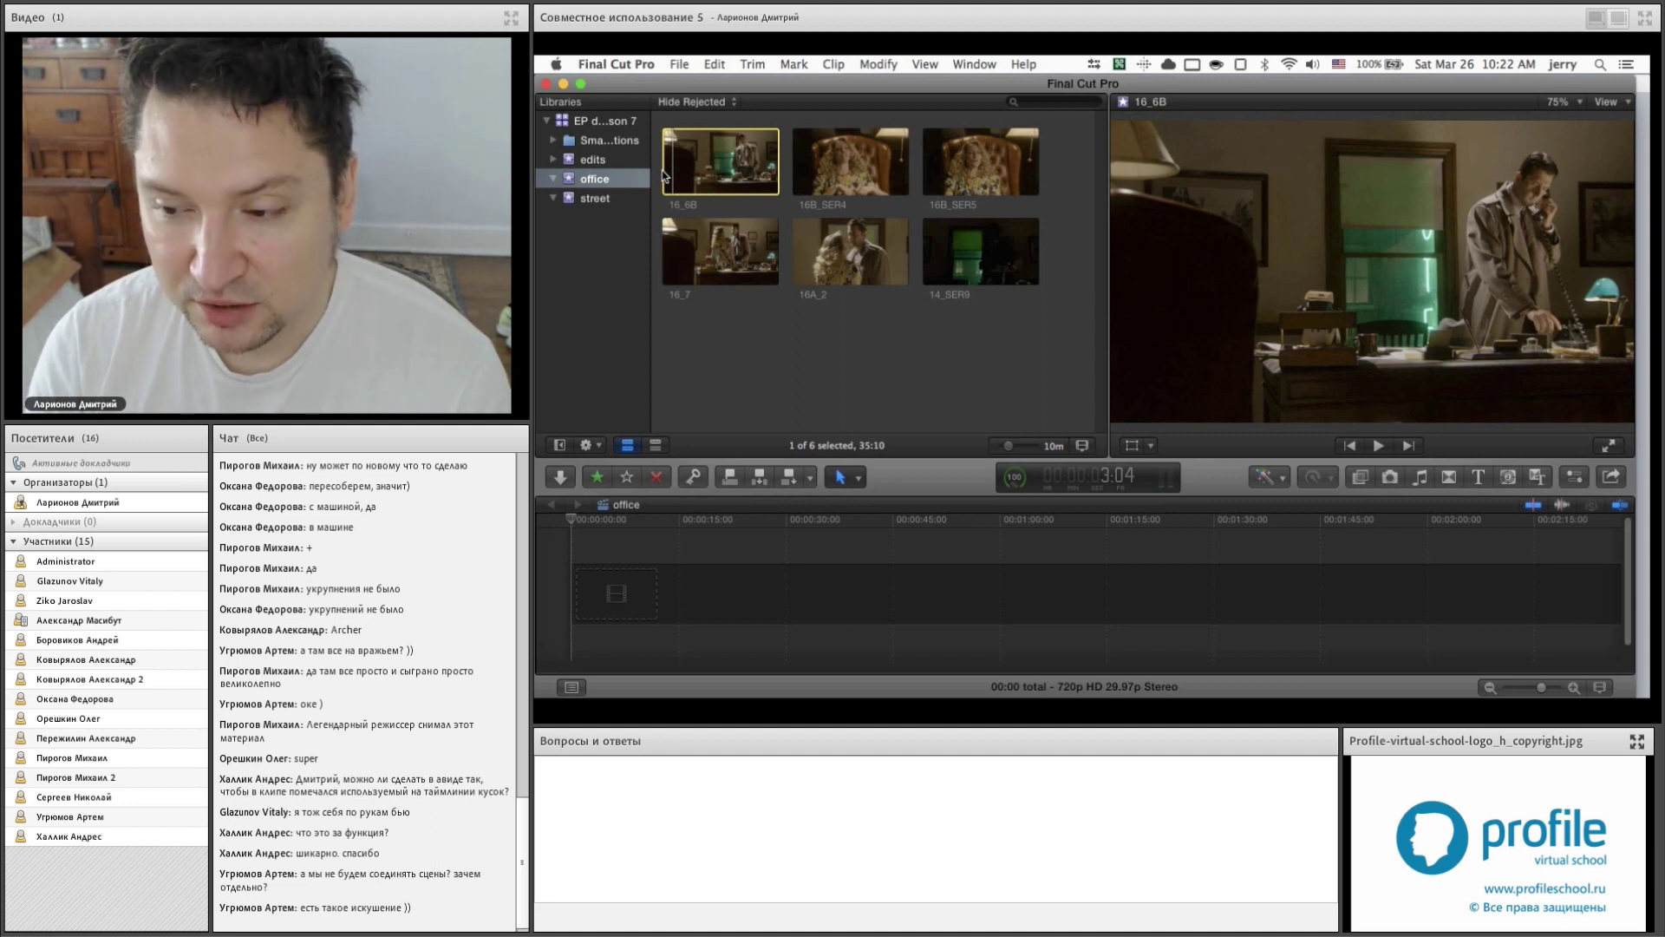
pyautogui.press('space')
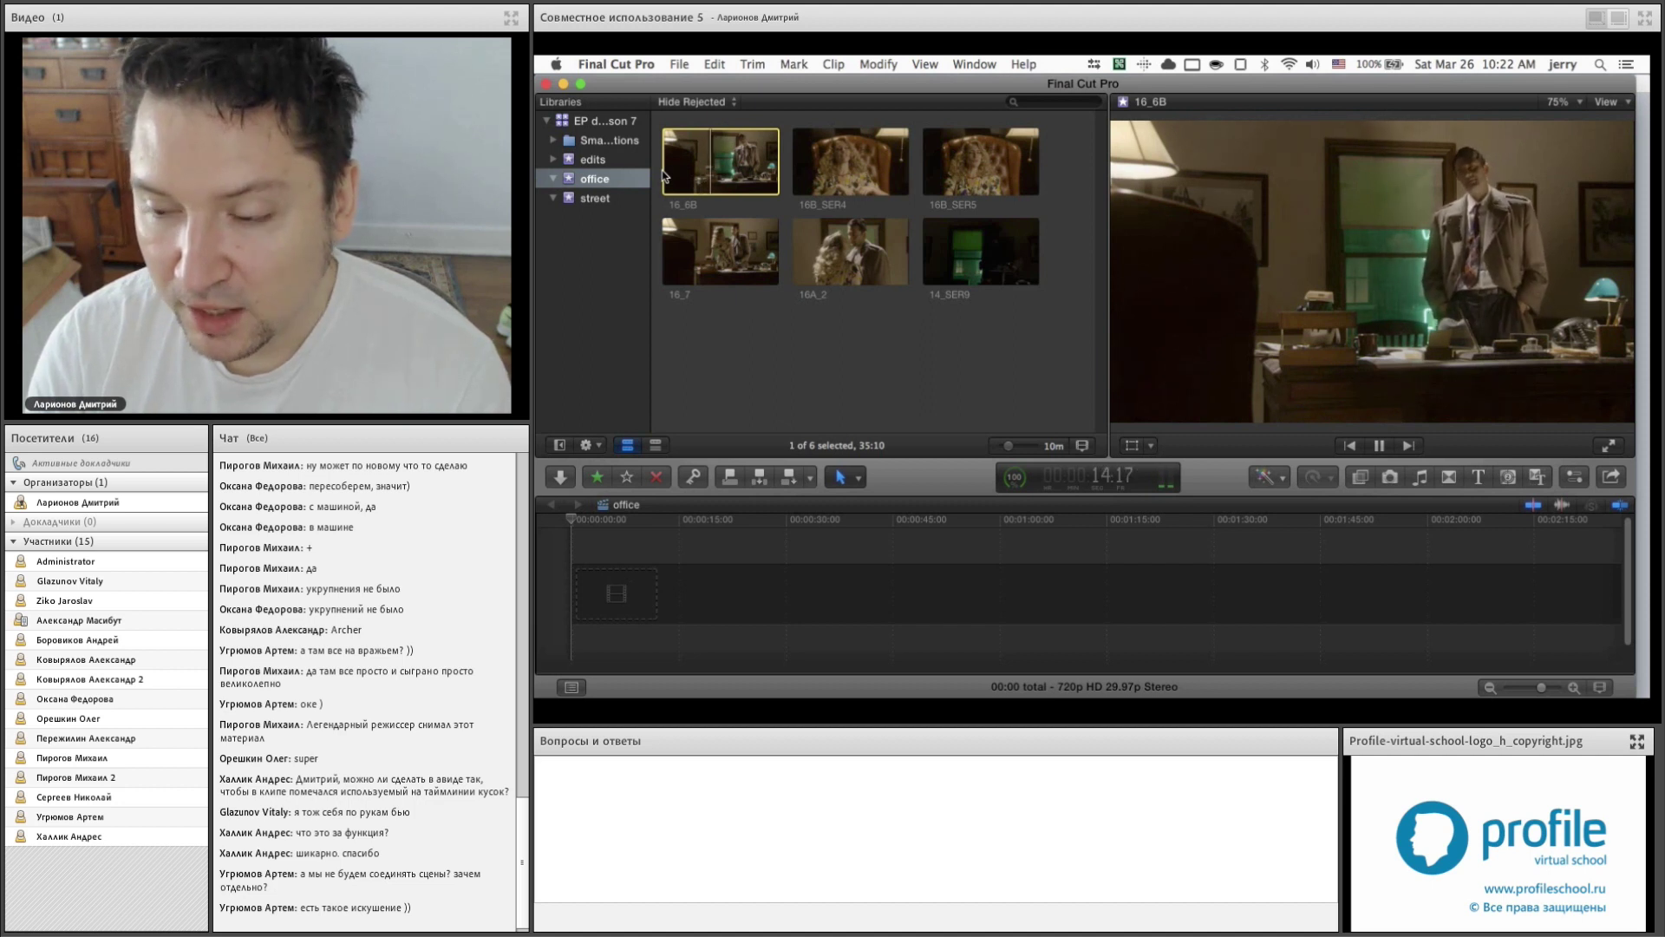
pyautogui.press('super+shift+f')
pyautogui.press('space')
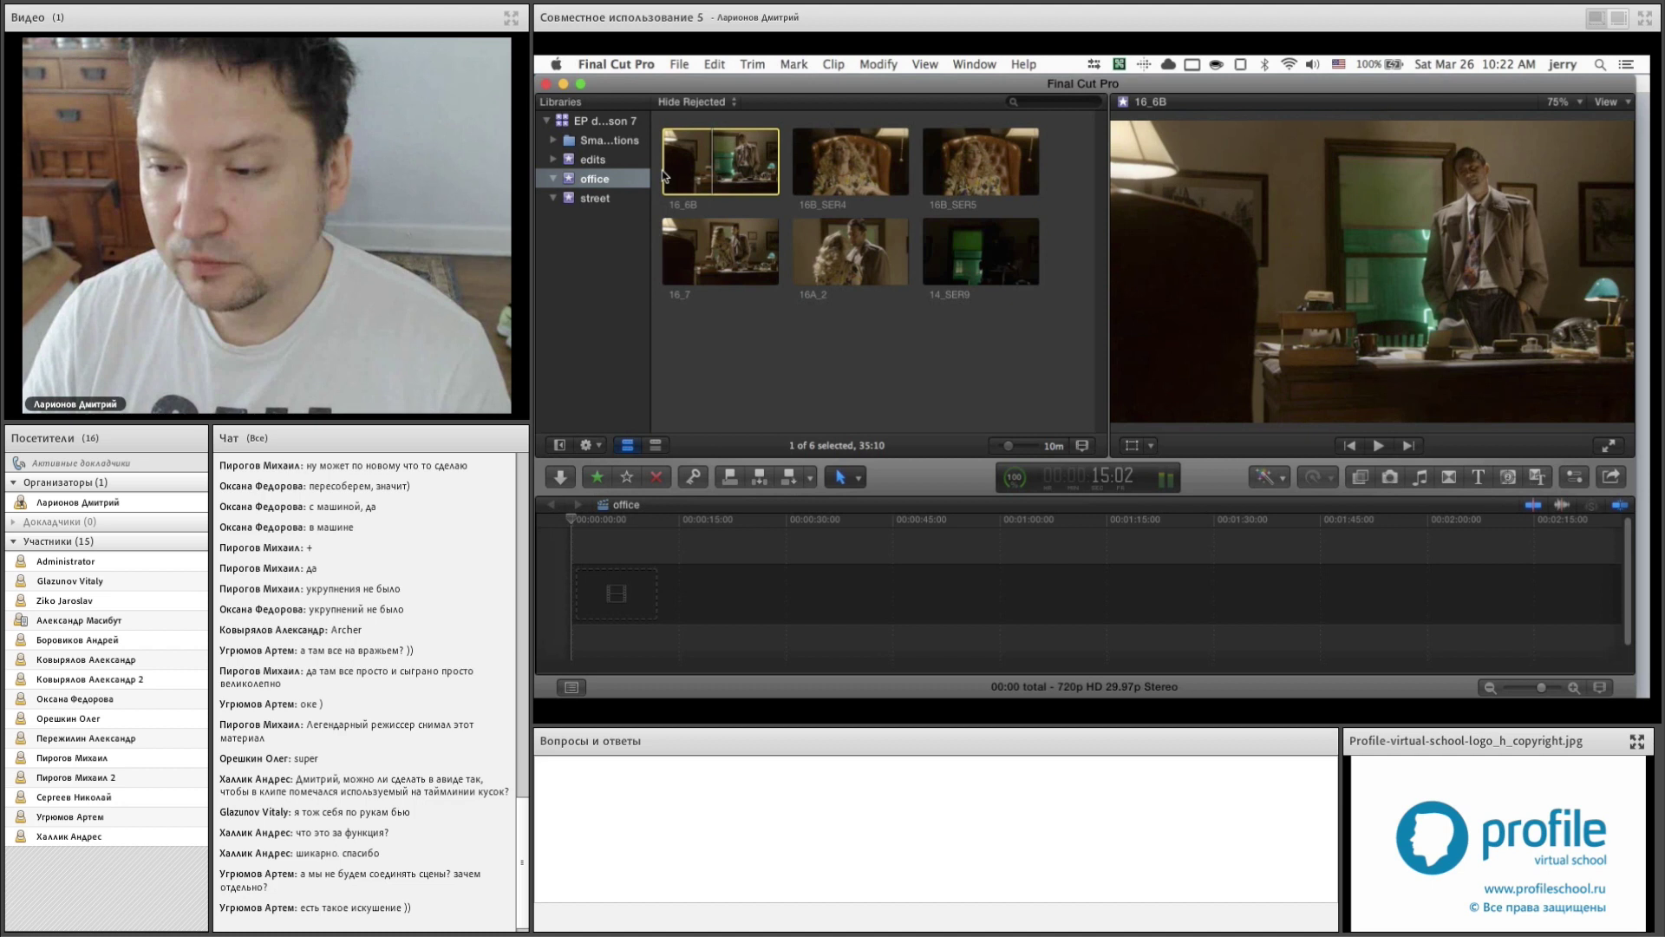
# - Look over the street event's clips and create a project named street in the edits event
pyautogui.click(595, 198)
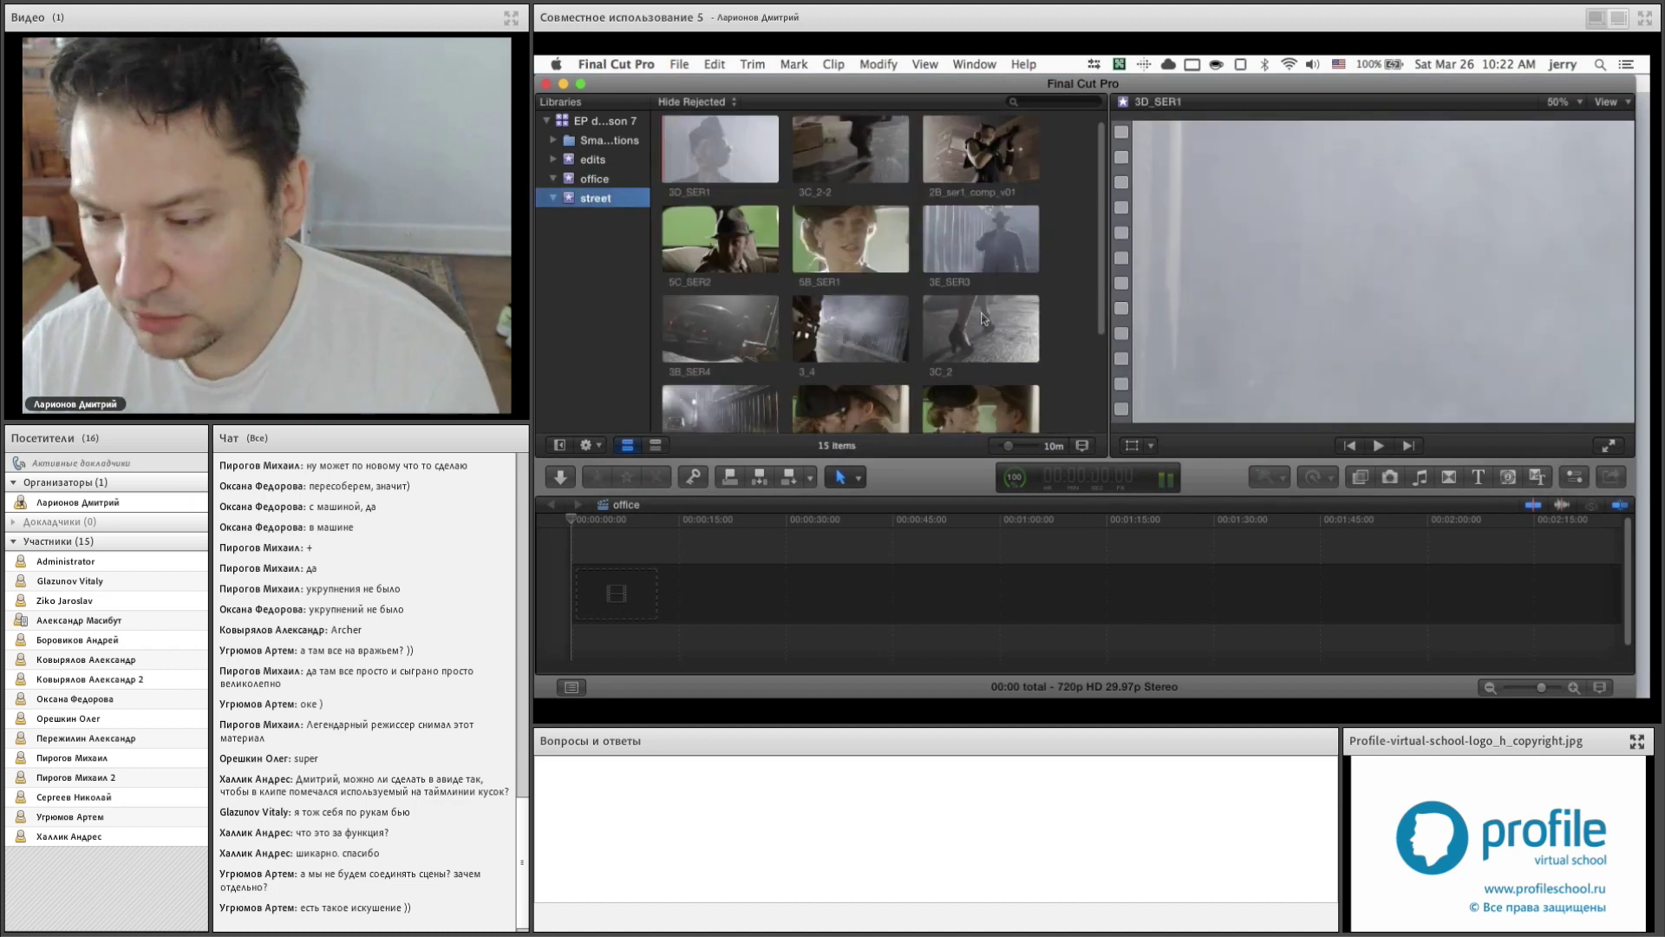
pyautogui.click(645, 160)
pyautogui.click(707, 167)
pyautogui.press('super+n')
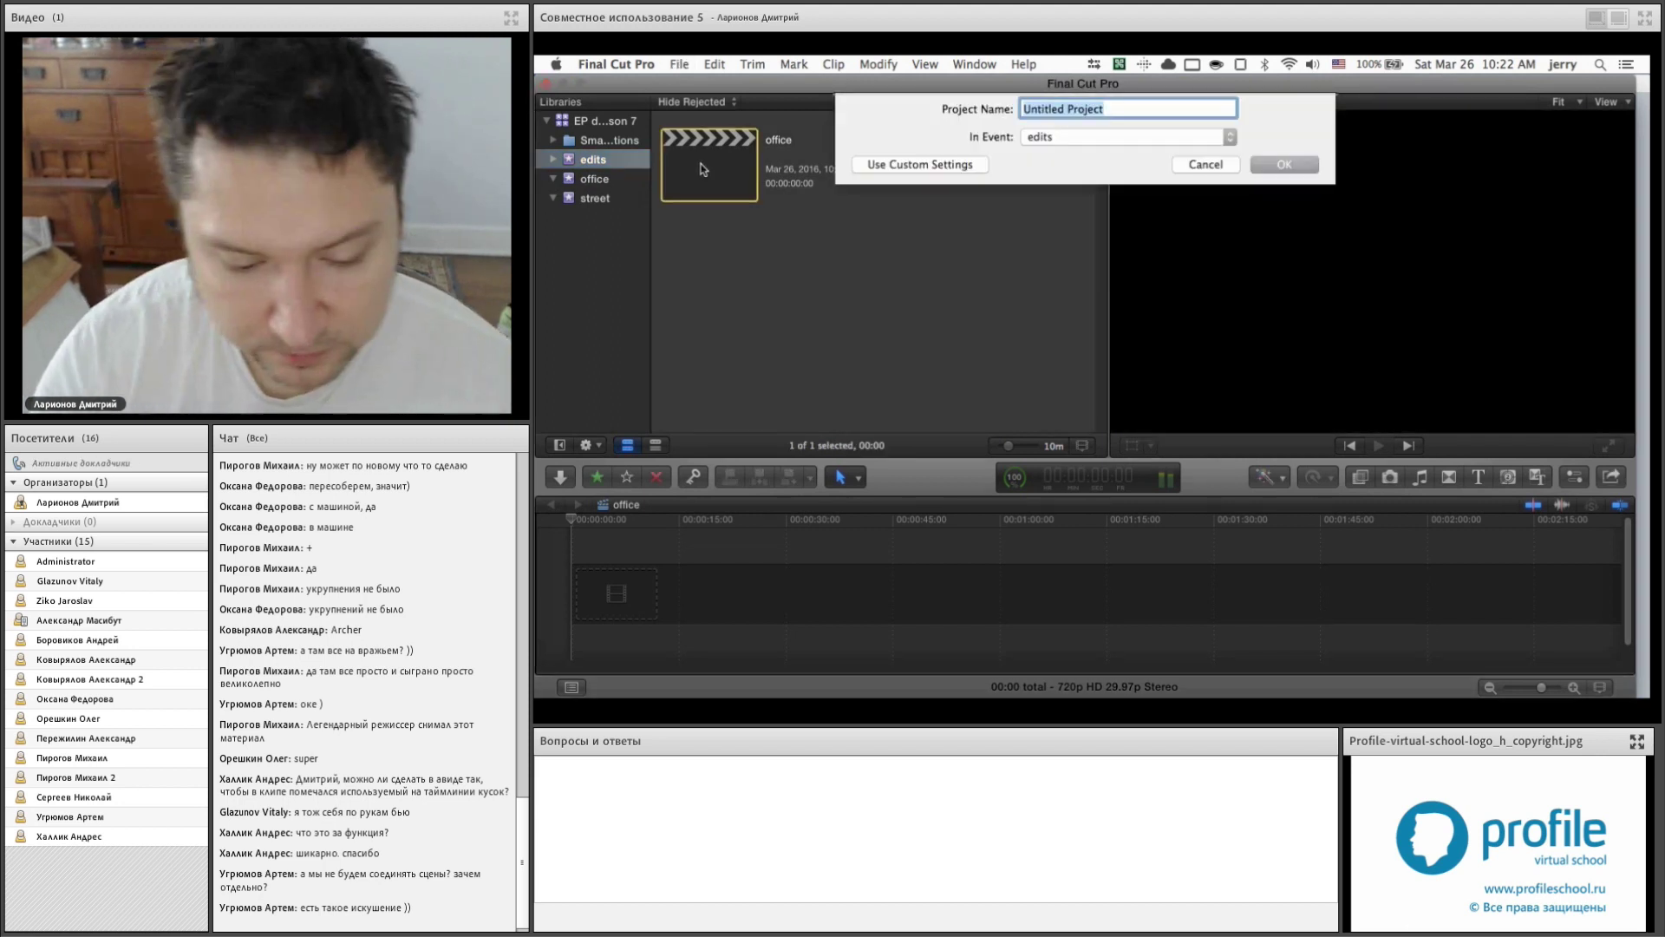
pyautogui.write('street')
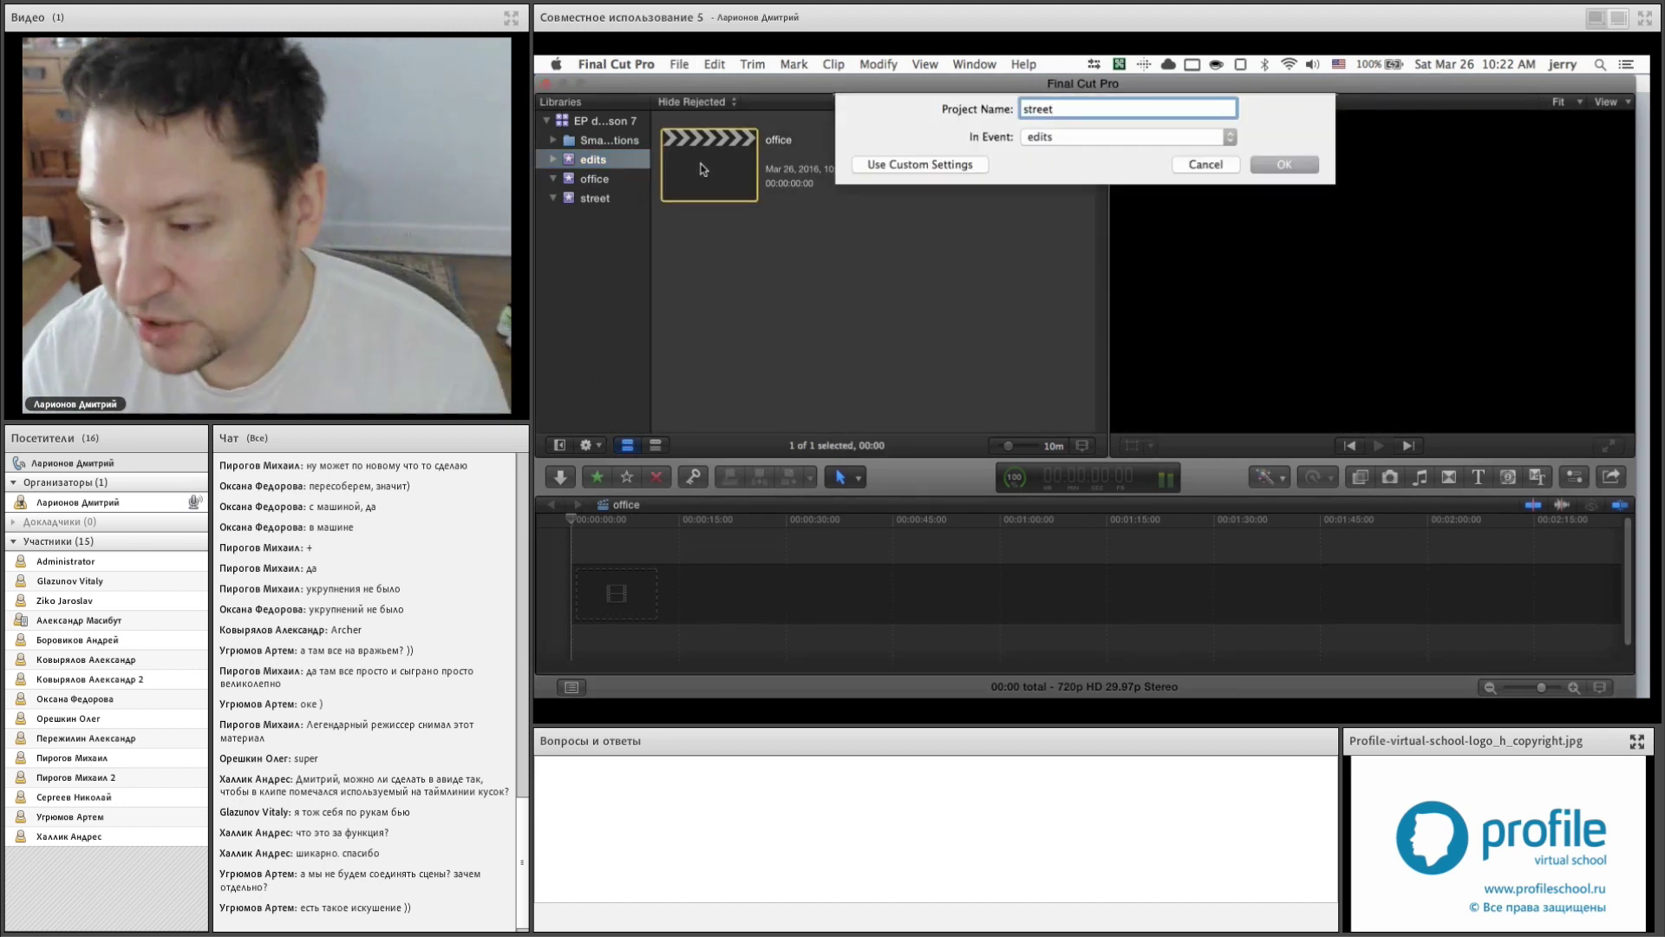
pyautogui.press('Return')
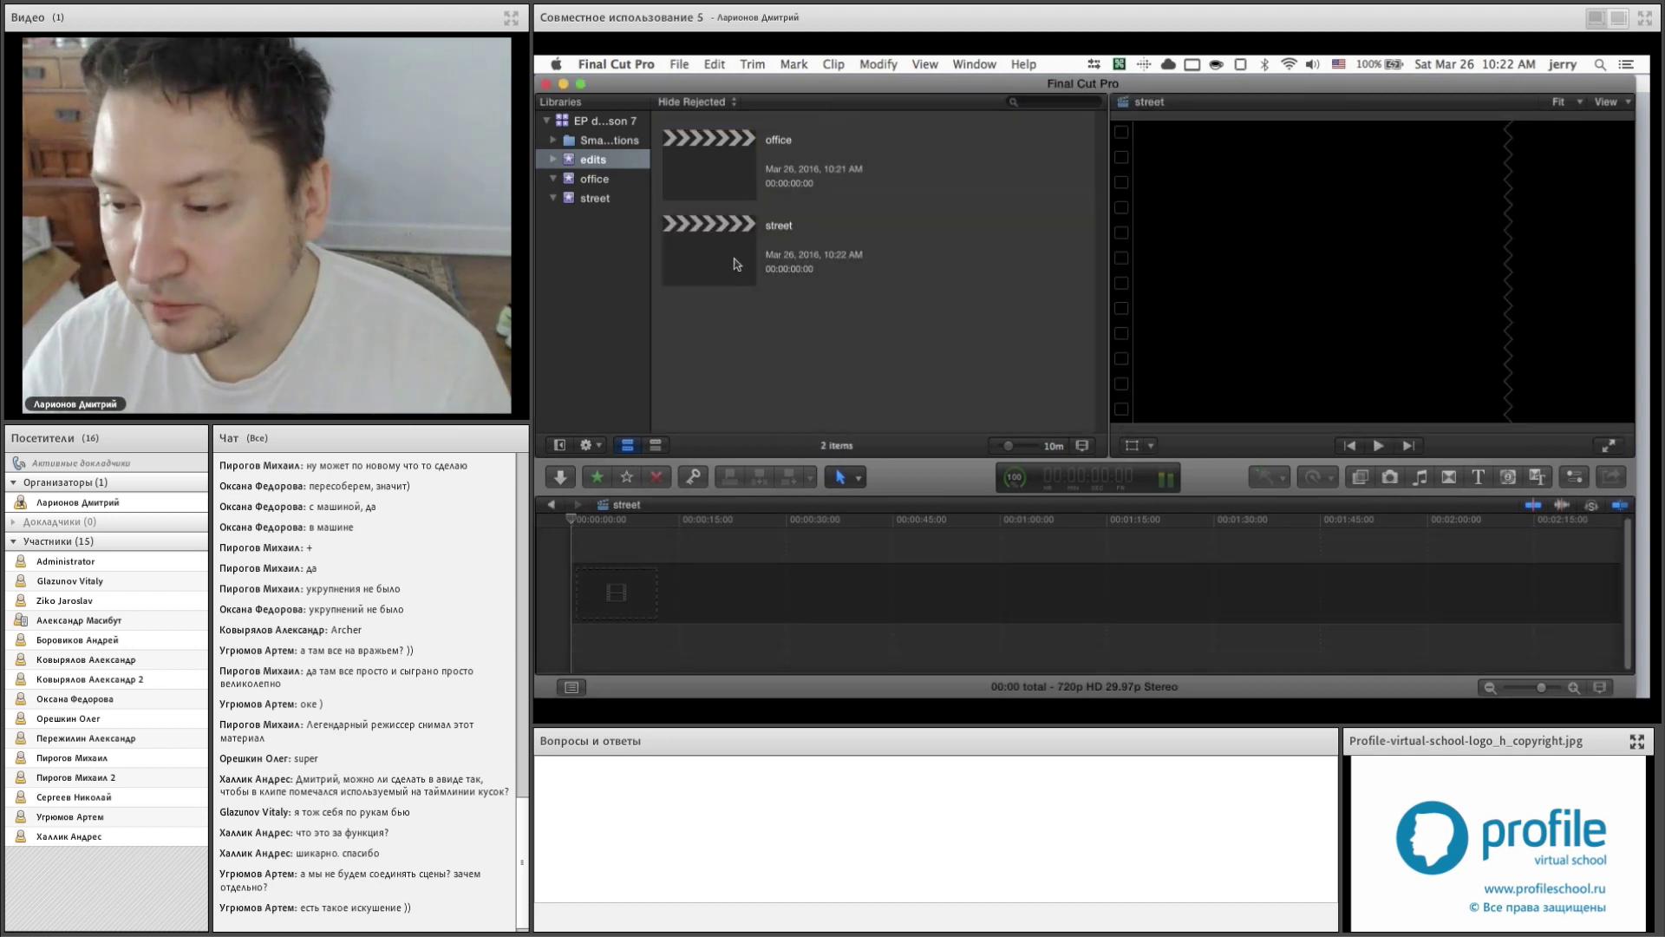
# - Select the new street project and open the street event to view its clips
pyautogui.click(735, 262)
pyautogui.click(585, 200)
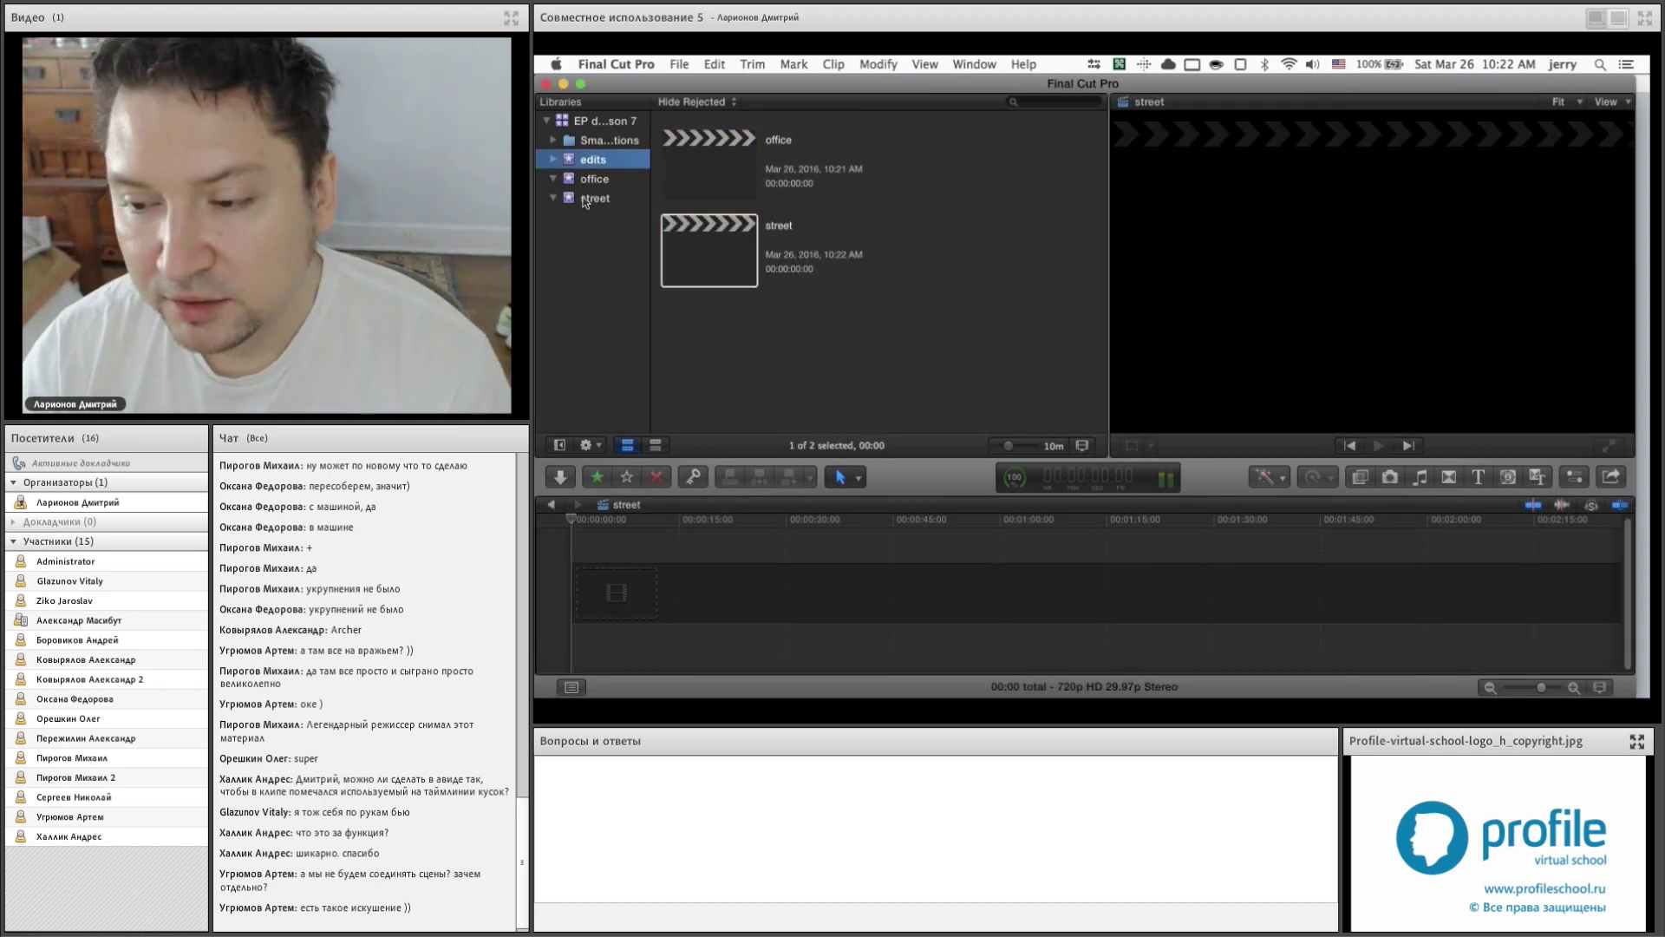